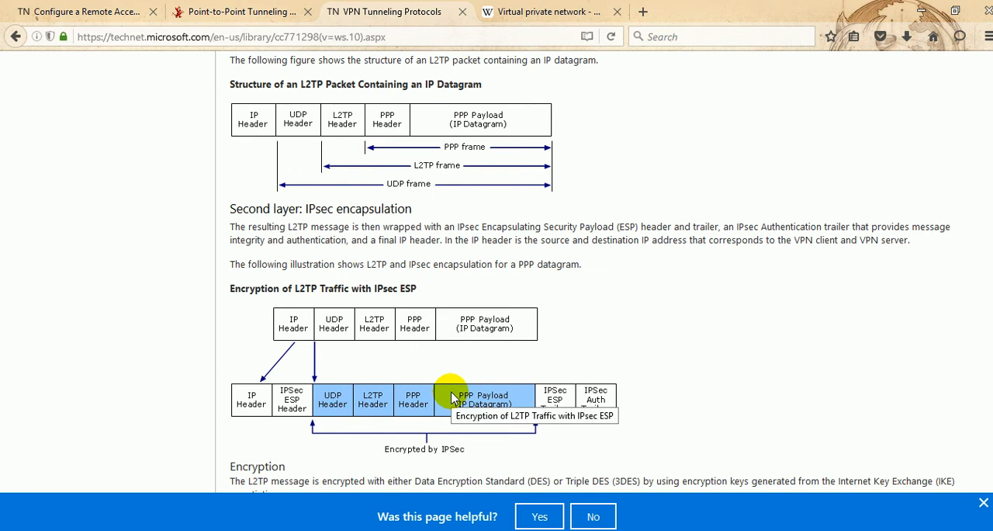
# Examine the web page on the Point-to-Point Tunneling Protocol, including its packet filtering table.
pyautogui.click(281, 15)
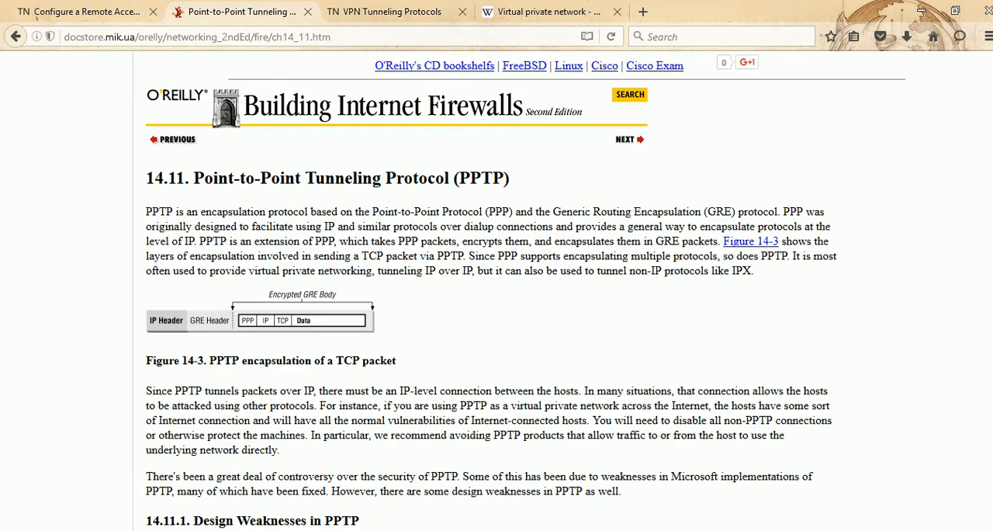
pyautogui.scroll(-7, 827, 188)
pyautogui.scroll(-10, 491, 292)
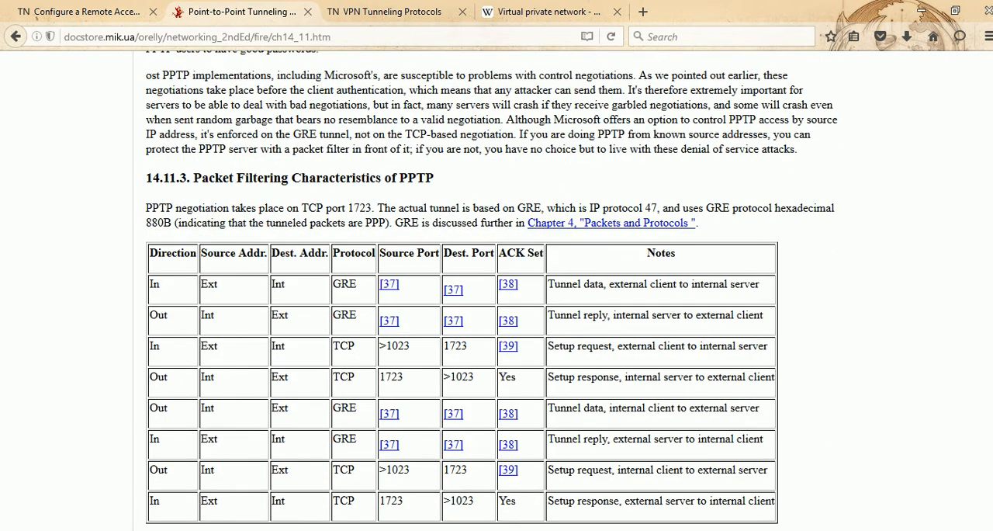
pyautogui.press('Home')
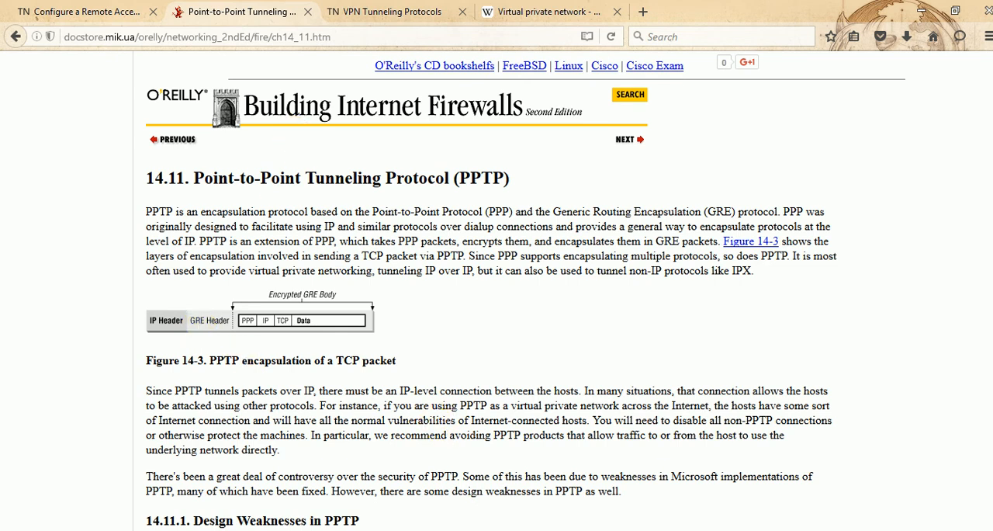
pyautogui.click(871, 530)
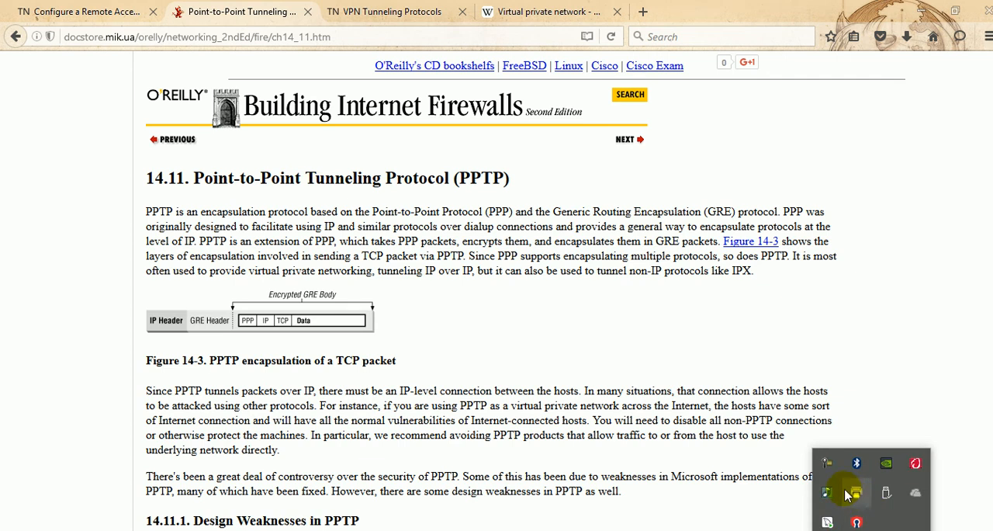
pyautogui.click(834, 467)
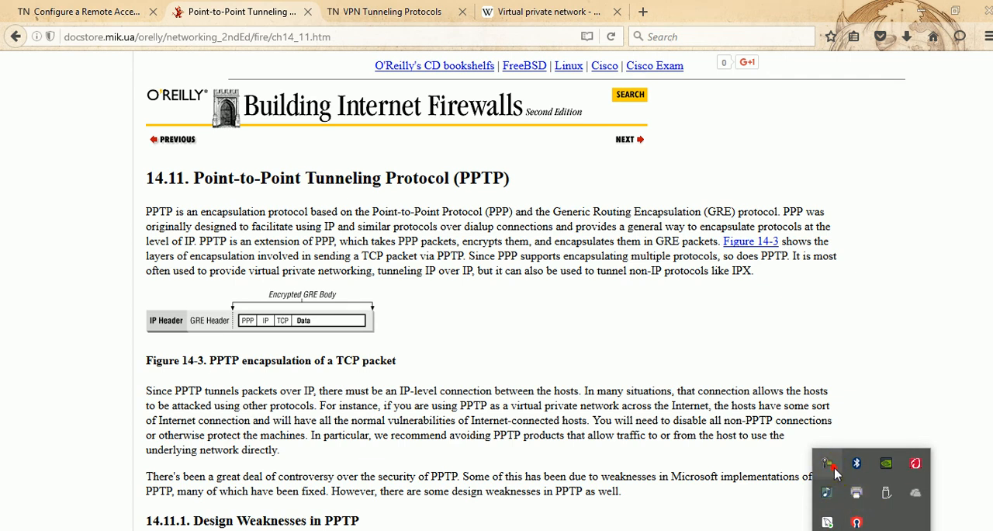
pyautogui.click(834, 467)
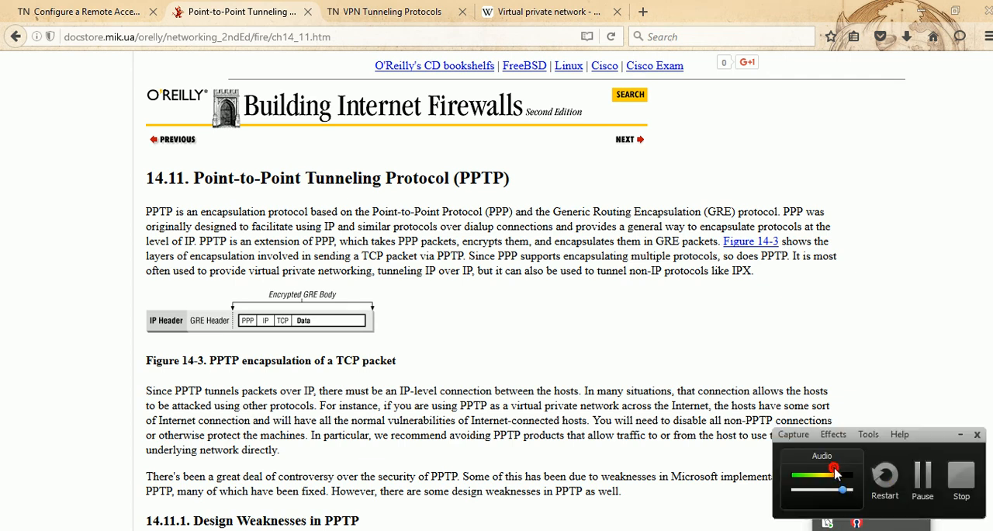
pyautogui.click(919, 483)
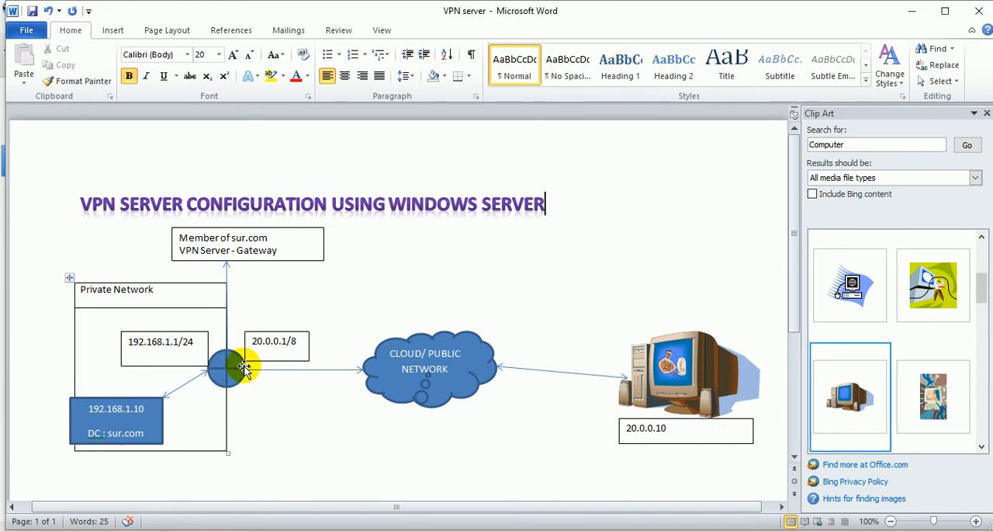
# Switch to Oracle VM VirtualBox Manager and attach network Adapter 1 of the Winserver 90 machine to Internal Network.
pyautogui.hotkey('alt', 'Tab')
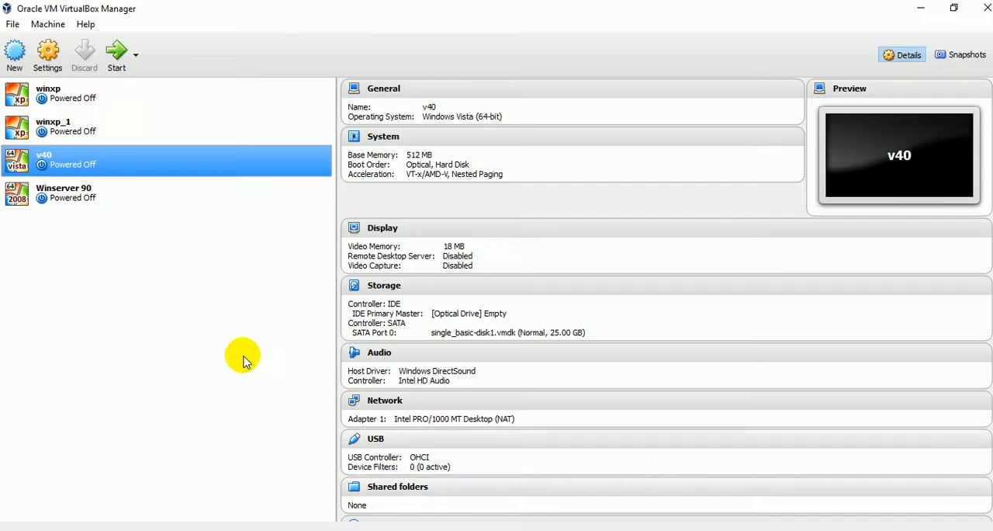
pyautogui.click(79, 200)
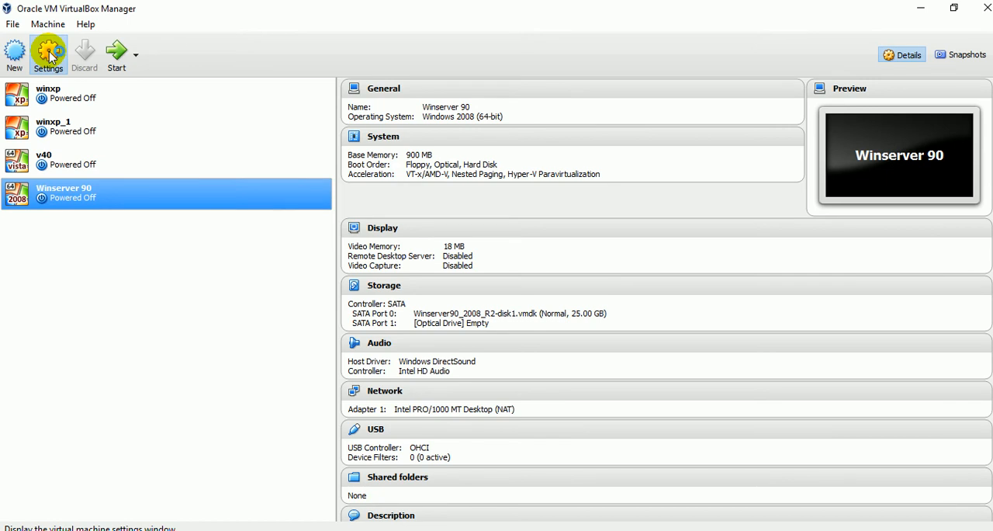
pyautogui.click(50, 55)
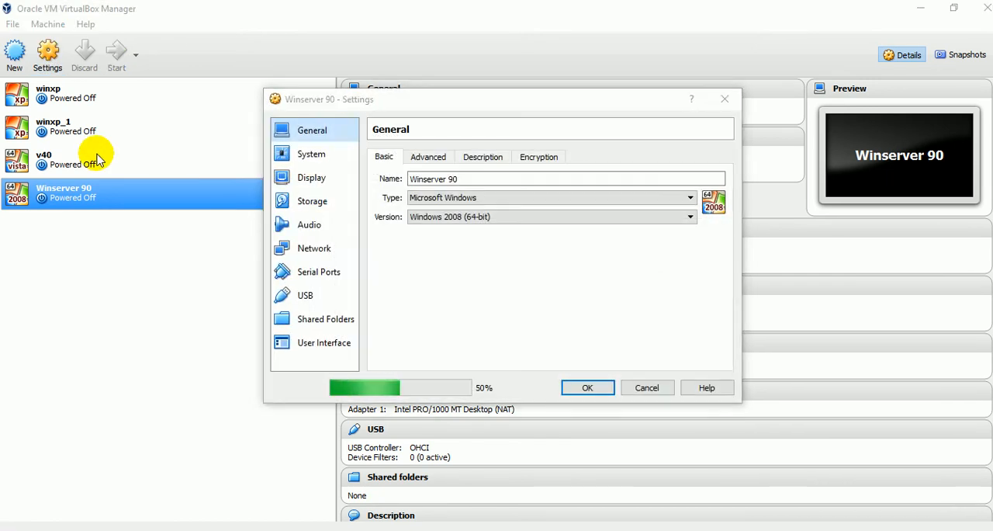
pyautogui.click(305, 248)
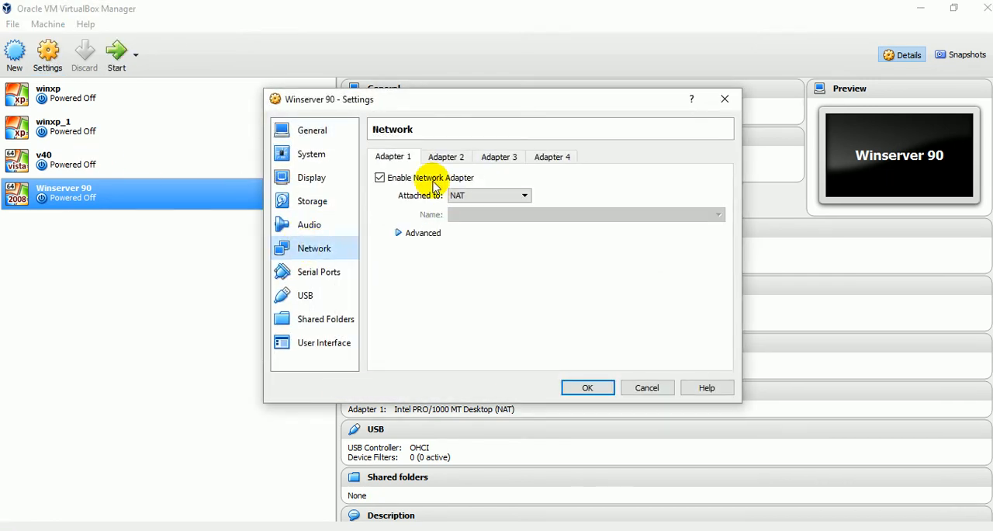
pyautogui.click(489, 197)
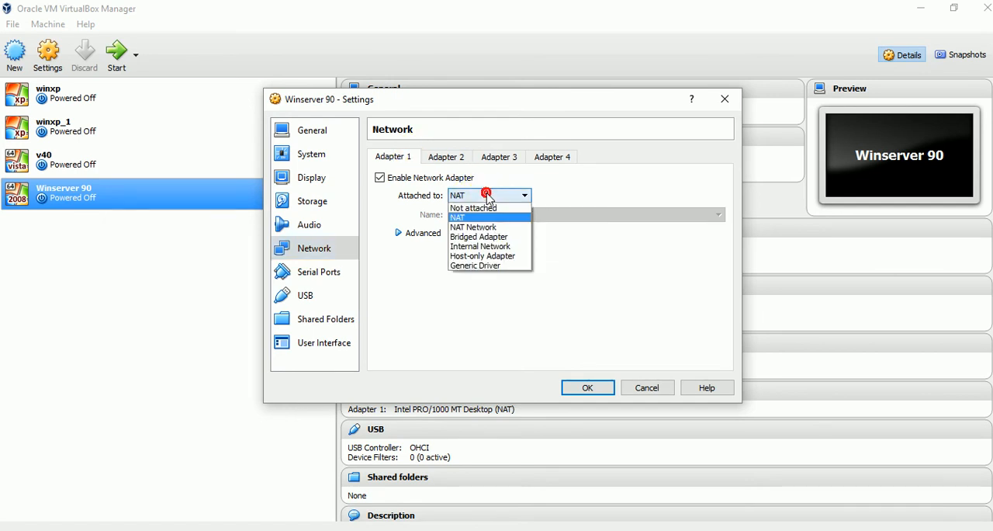
pyautogui.click(495, 246)
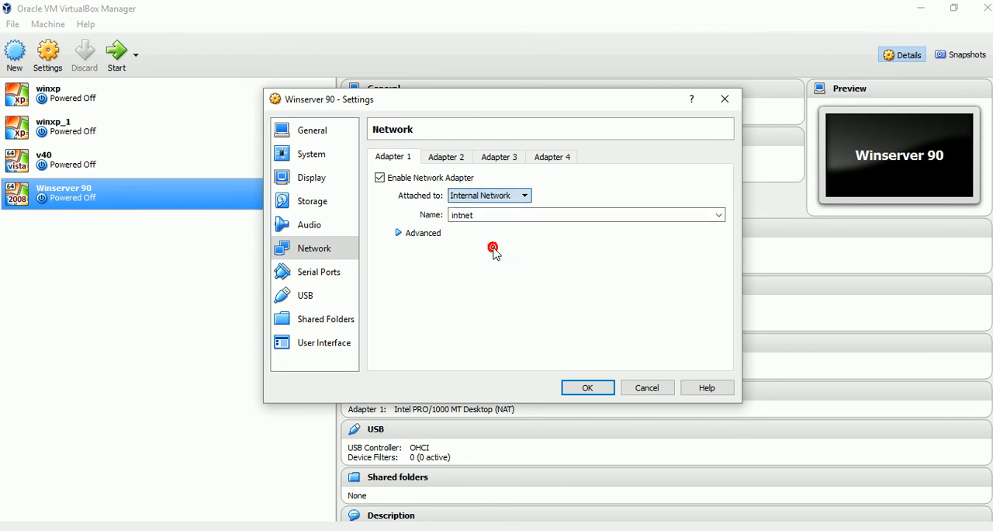
# Enable network Adapter 2 of Winserver 90, attach it to Internal Network, and save the machine's settings.
pyautogui.click(460, 158)
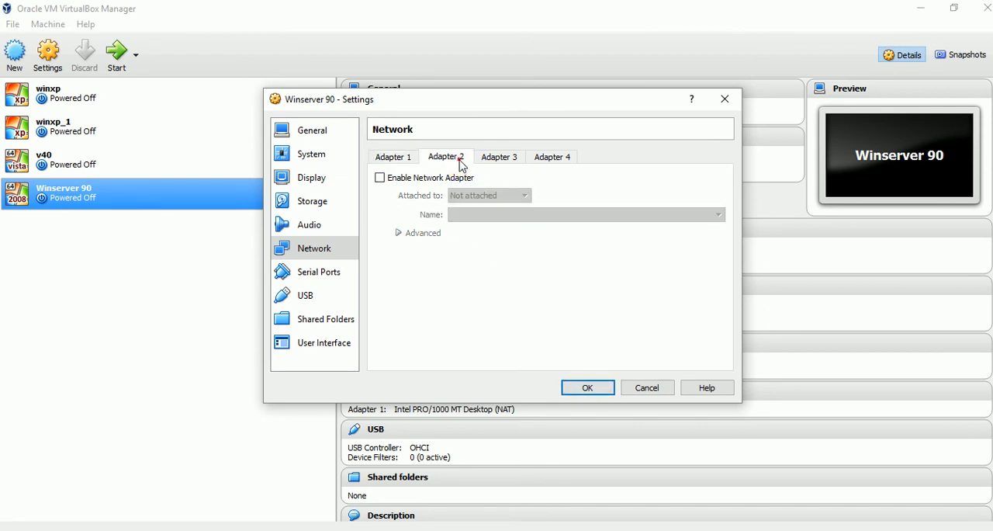
pyautogui.click(379, 178)
pyautogui.click(456, 196)
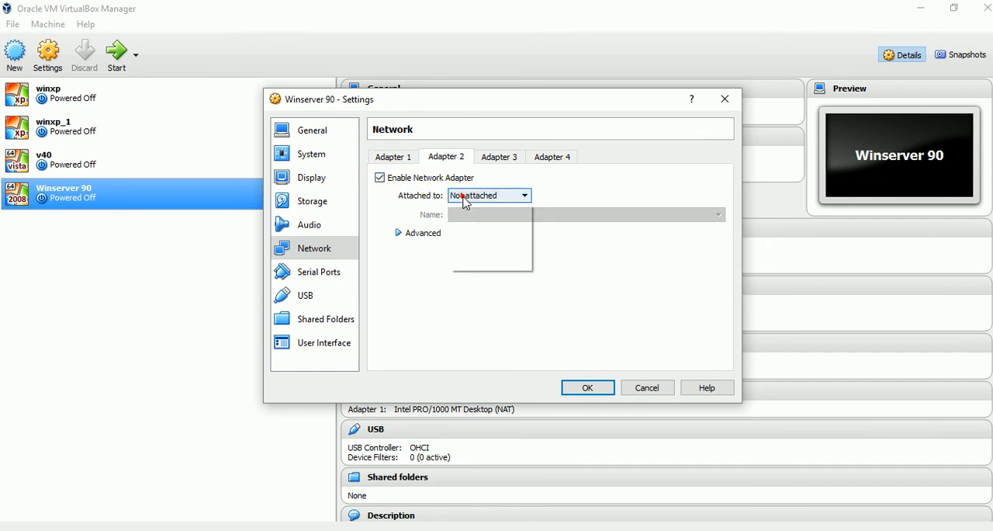
pyautogui.click(475, 247)
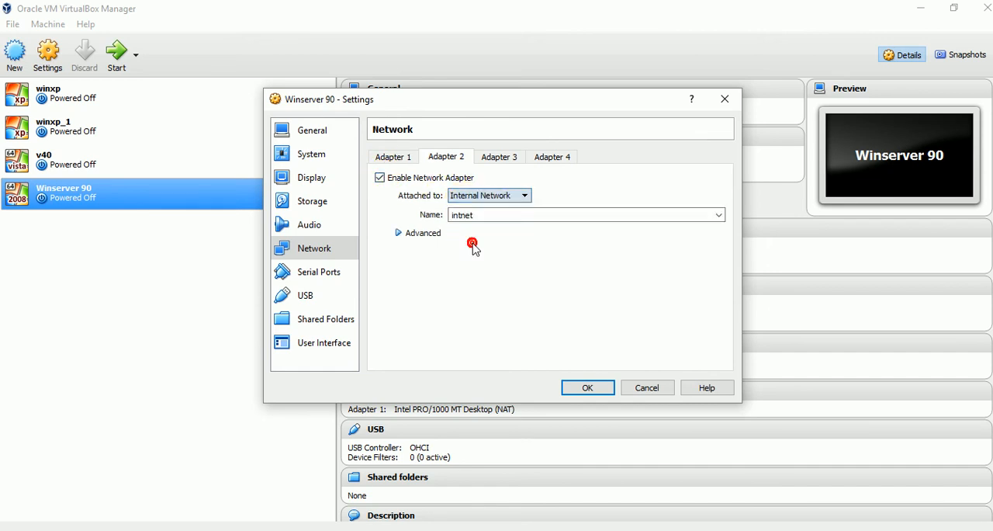
pyautogui.click(588, 388)
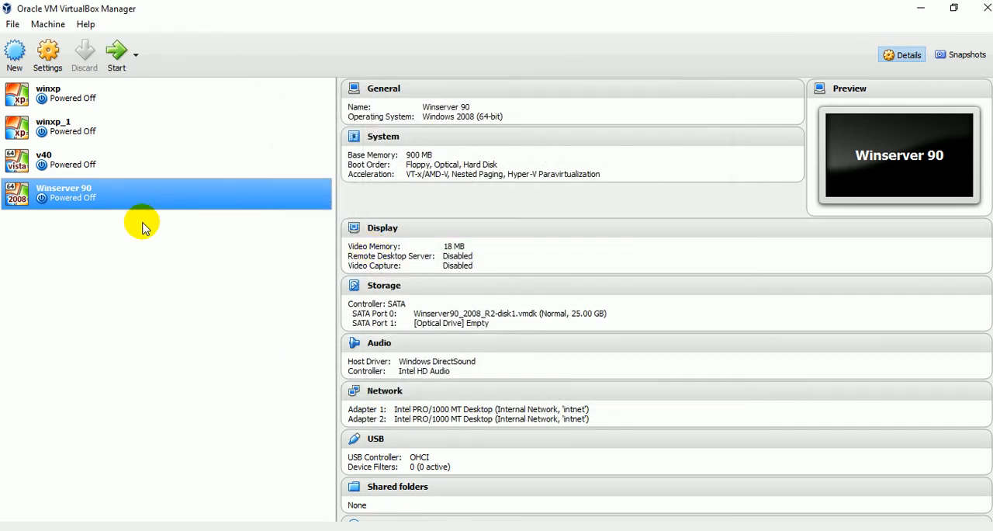
# Attach network Adapter 1 of the v40 machine to Internal Network and save its settings.
pyautogui.click(68, 158)
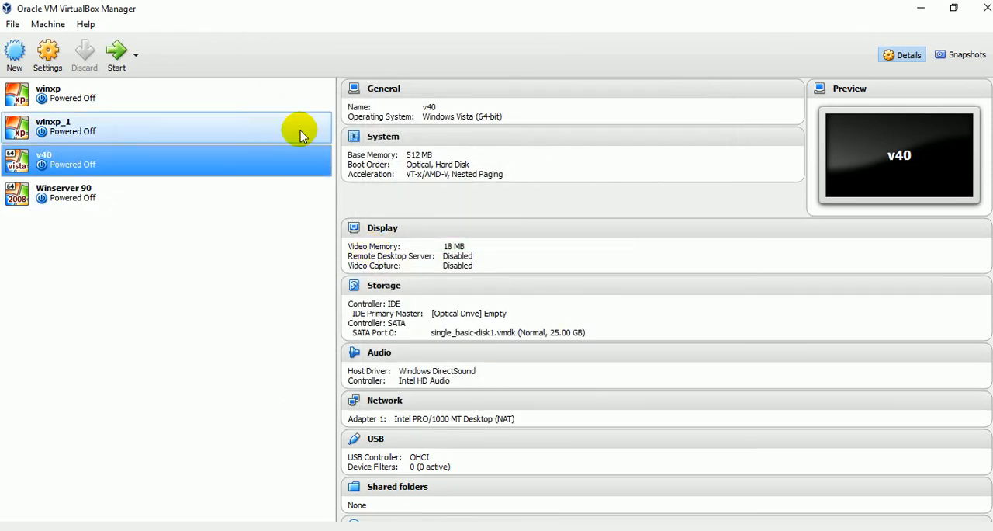
pyautogui.click(49, 53)
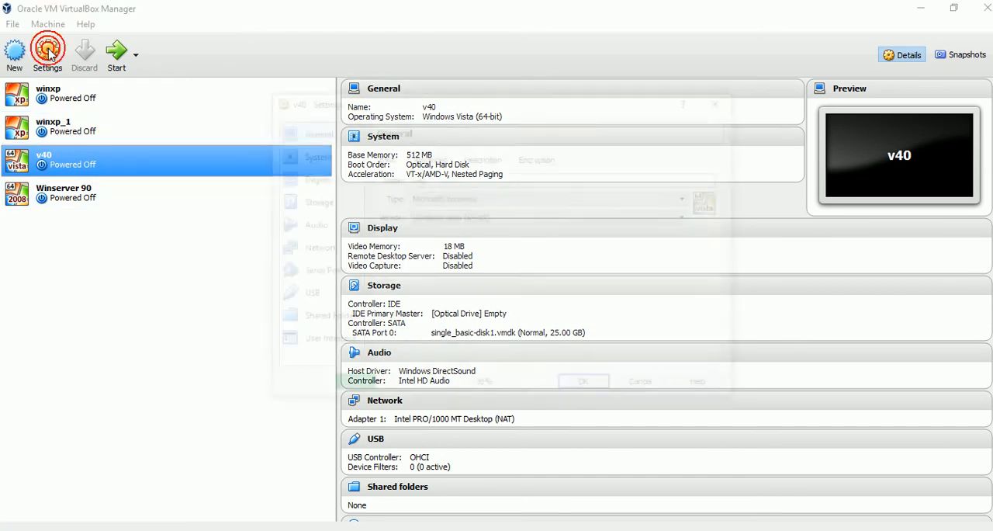
pyautogui.click(296, 249)
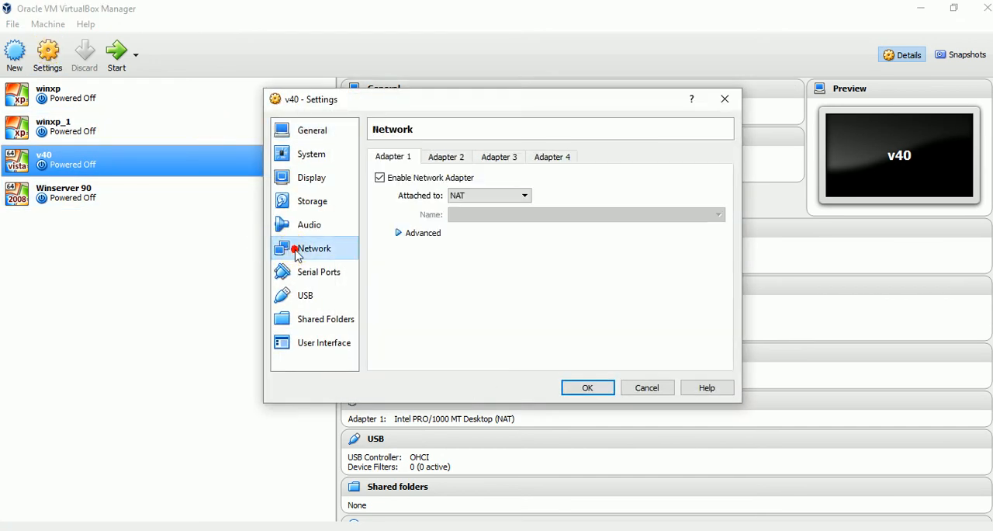
pyautogui.click(482, 200)
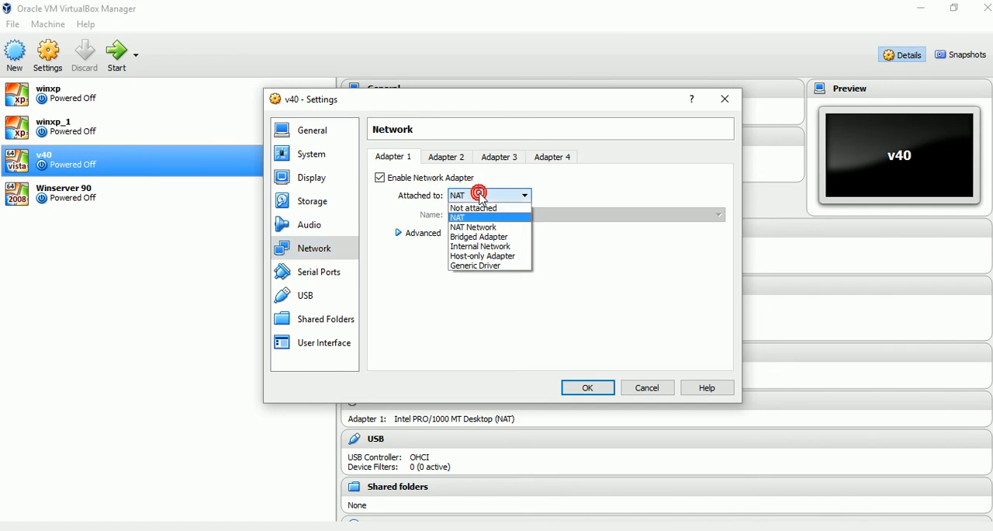
pyautogui.click(489, 246)
pyautogui.click(595, 388)
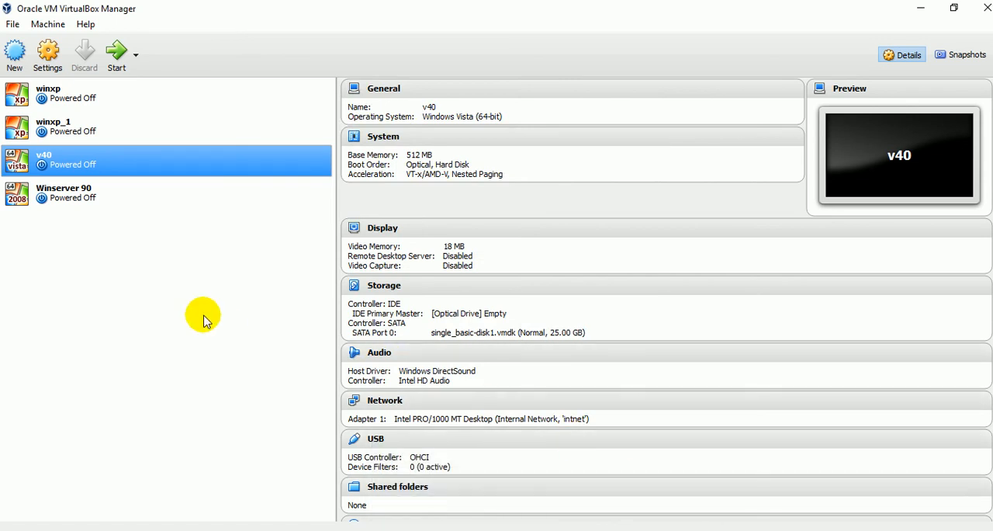
# Review the network details of Winserver 90 and check the Adapter 1 and Adapter 2 settings of winxp_1.
pyautogui.click(100, 190)
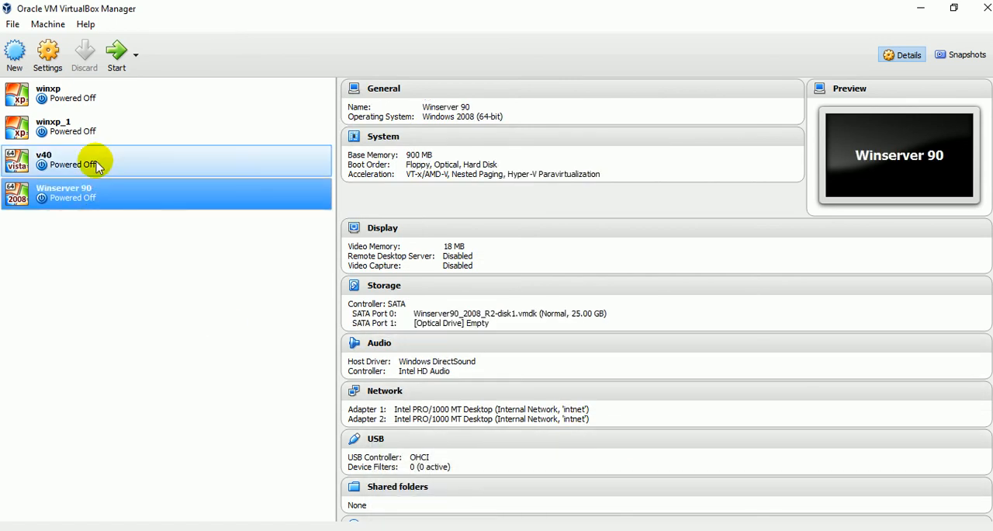
pyautogui.click(75, 124)
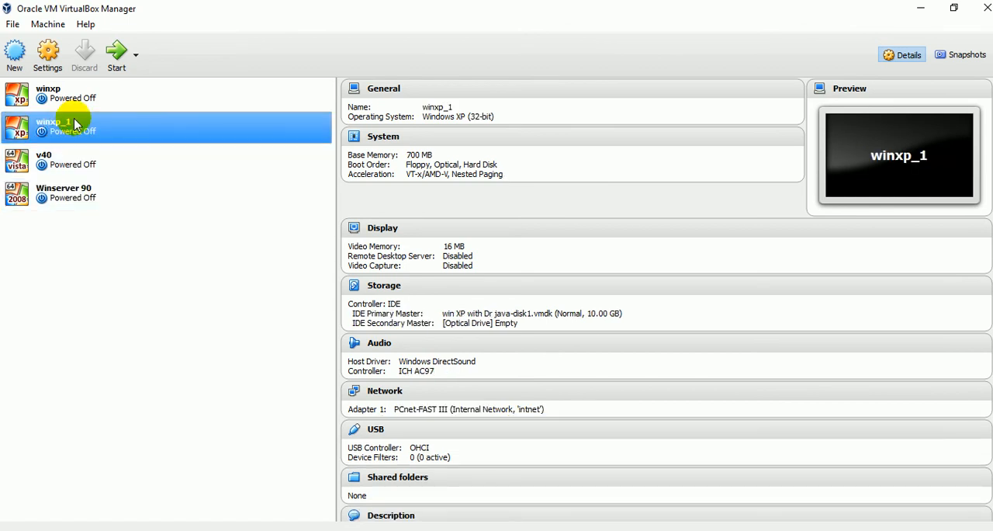
pyautogui.click(48, 52)
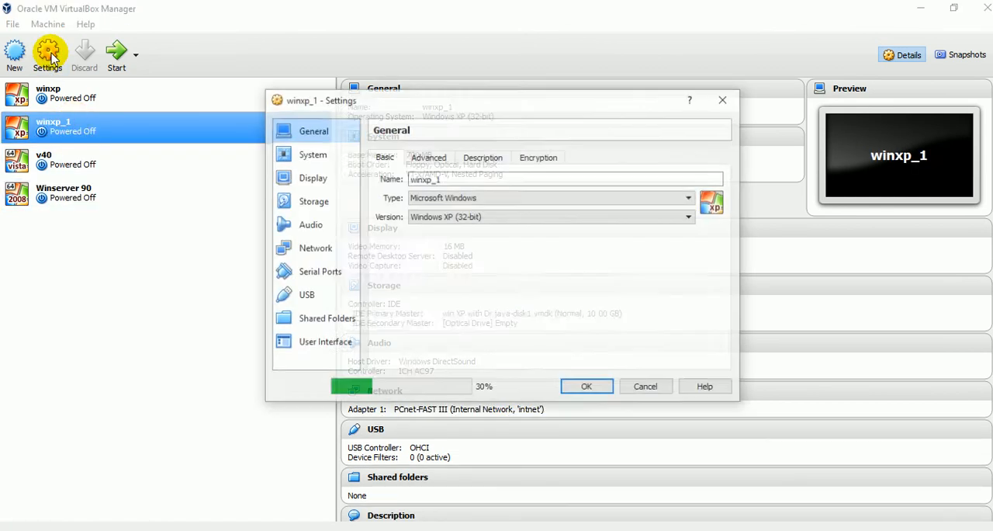
pyautogui.click(307, 252)
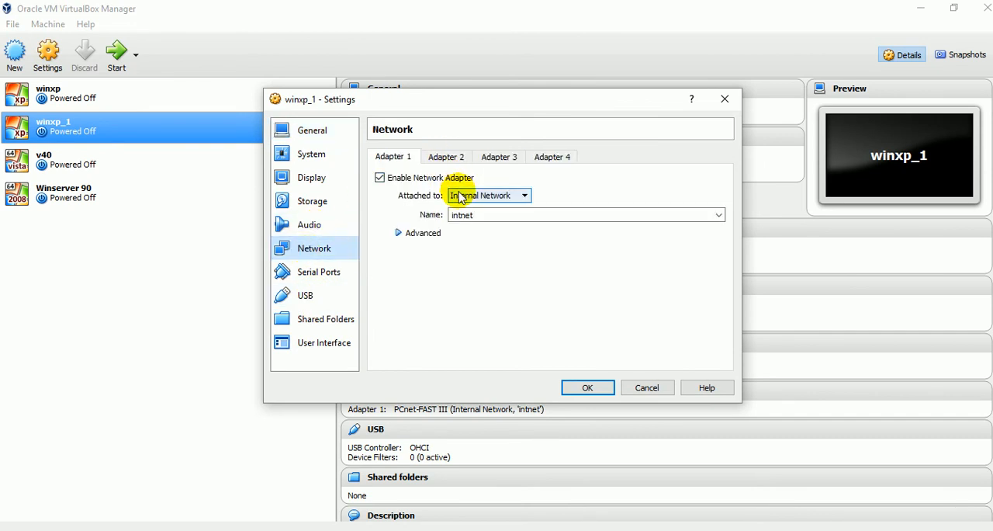
pyautogui.click(437, 156)
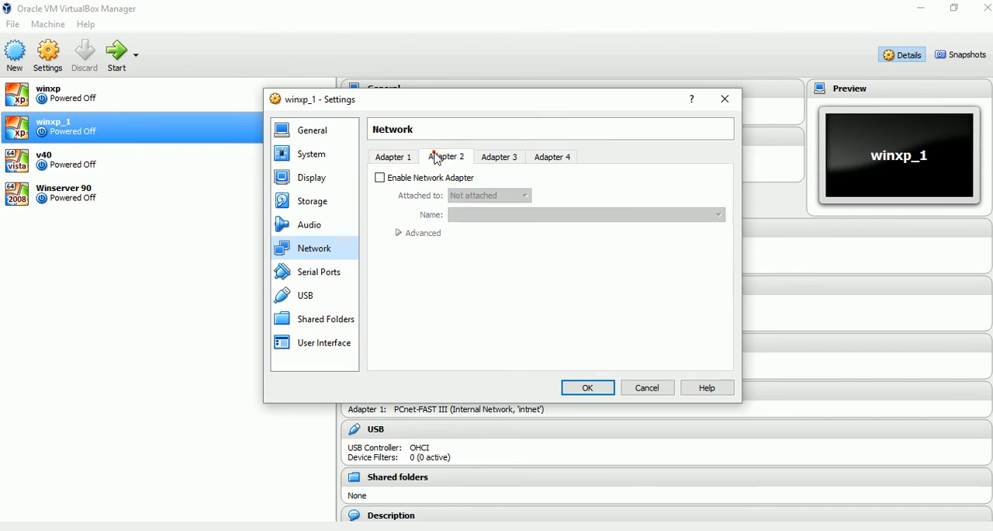
pyautogui.click(405, 154)
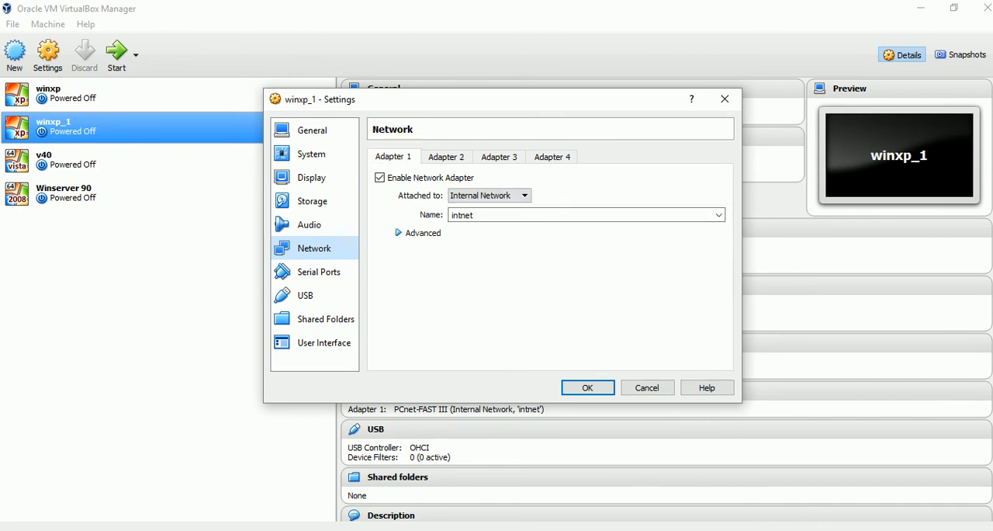
pyautogui.click(872, 529)
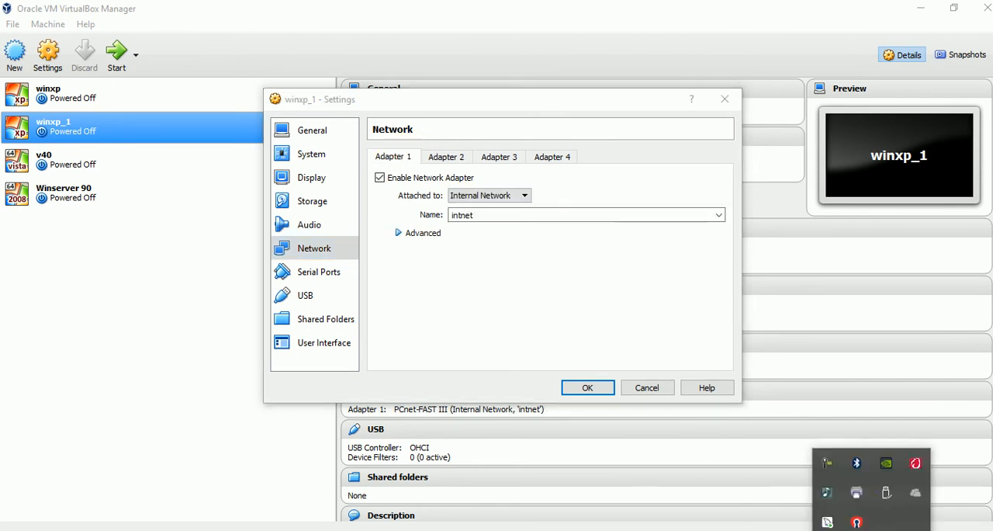
pyautogui.click(834, 469)
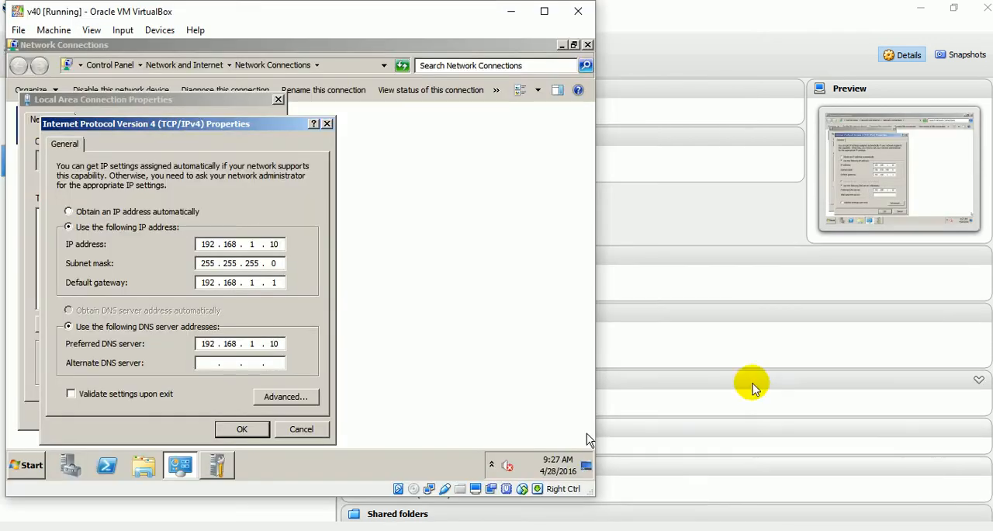
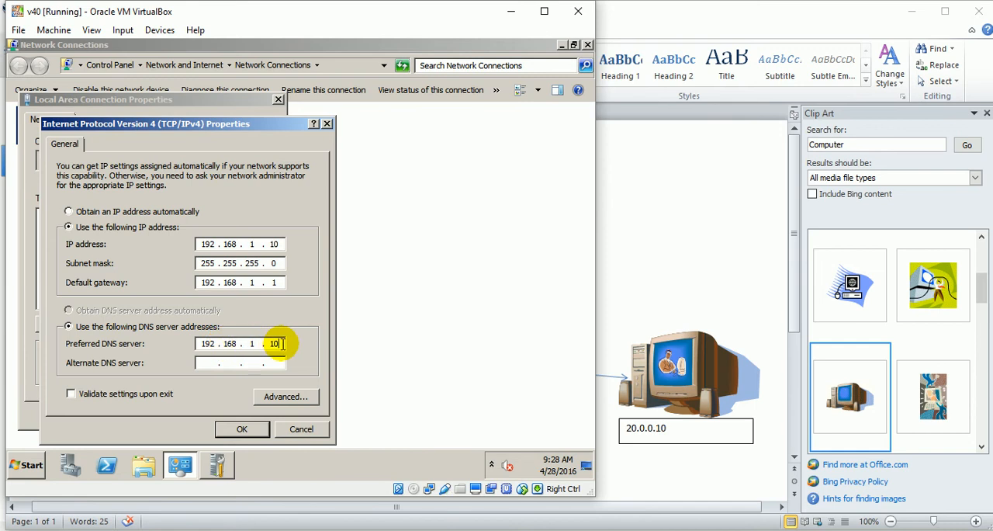
# Apply the static IPv4 settings with address and DNS server 192.168.1.10 on v40, closing the connection and Initial Configuration Tasks windows.
pyautogui.click(240, 433)
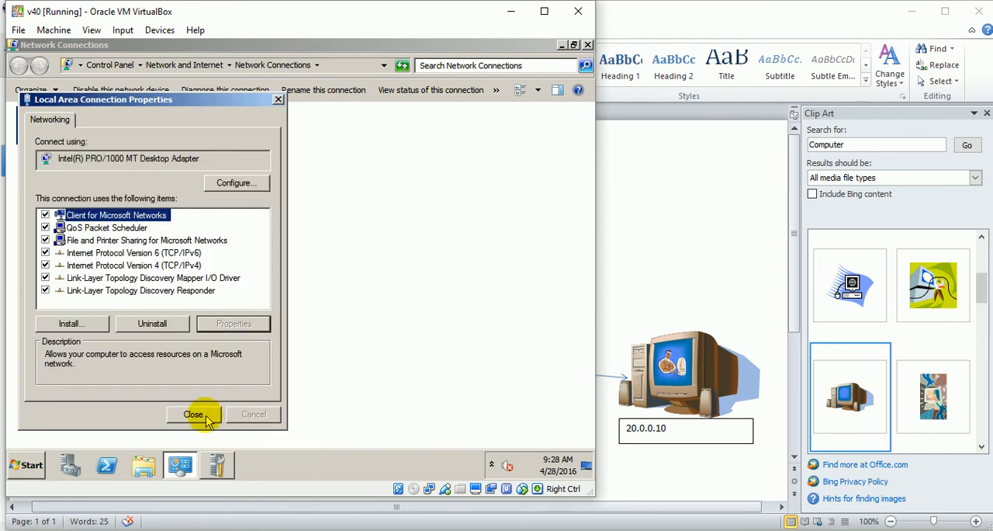
pyautogui.click(203, 416)
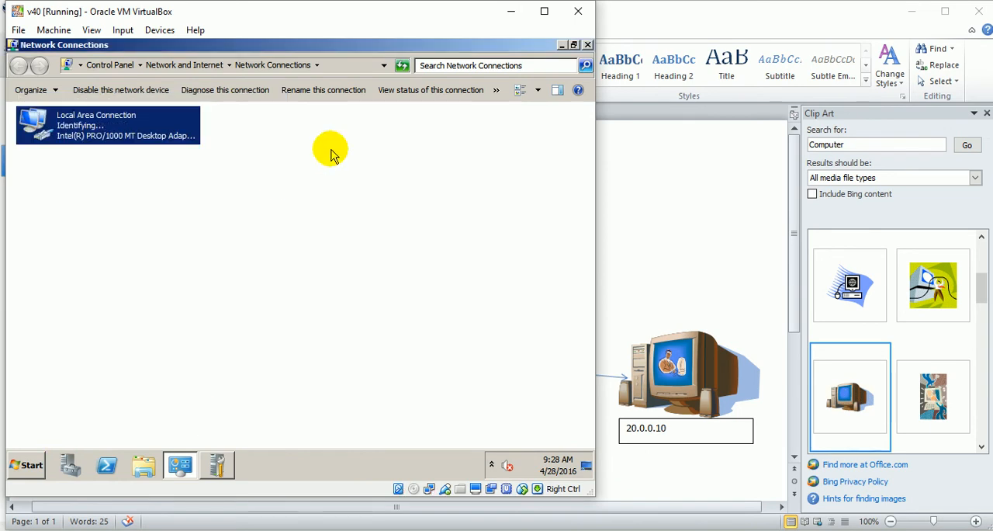
pyautogui.click(588, 45)
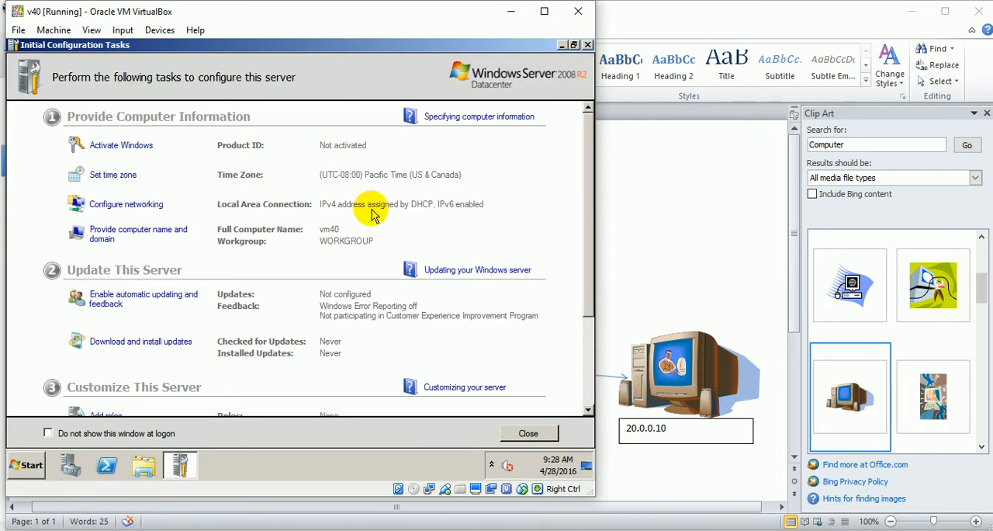
pyautogui.click(532, 438)
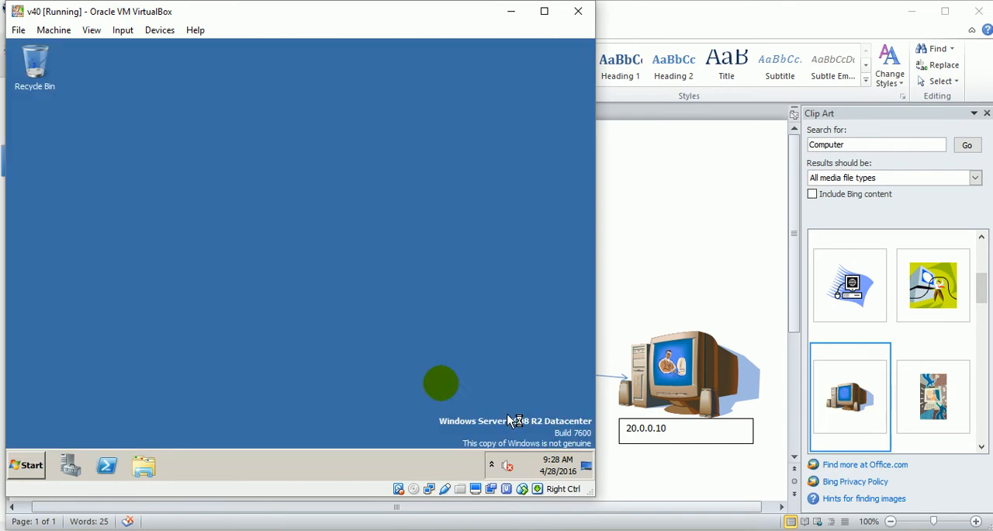
# Open Windows Firewall from the small-icons view of Control Panel and check its on/off settings for private and public networks.
pyautogui.click(24, 463)
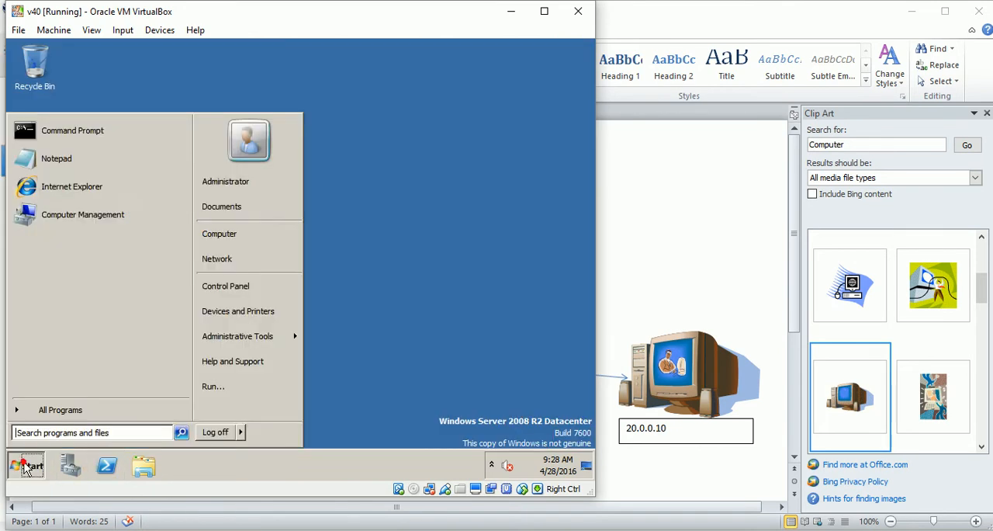
pyautogui.click(265, 286)
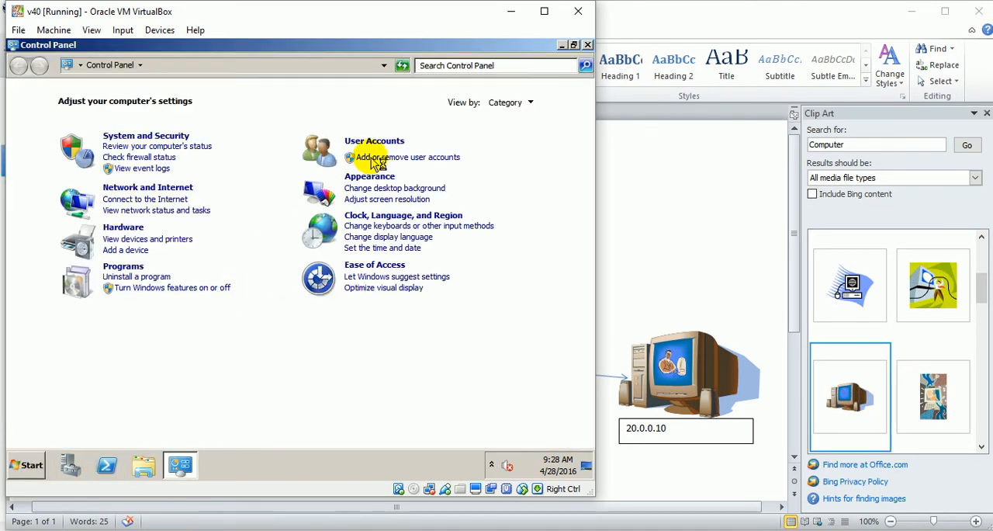
pyautogui.click(512, 107)
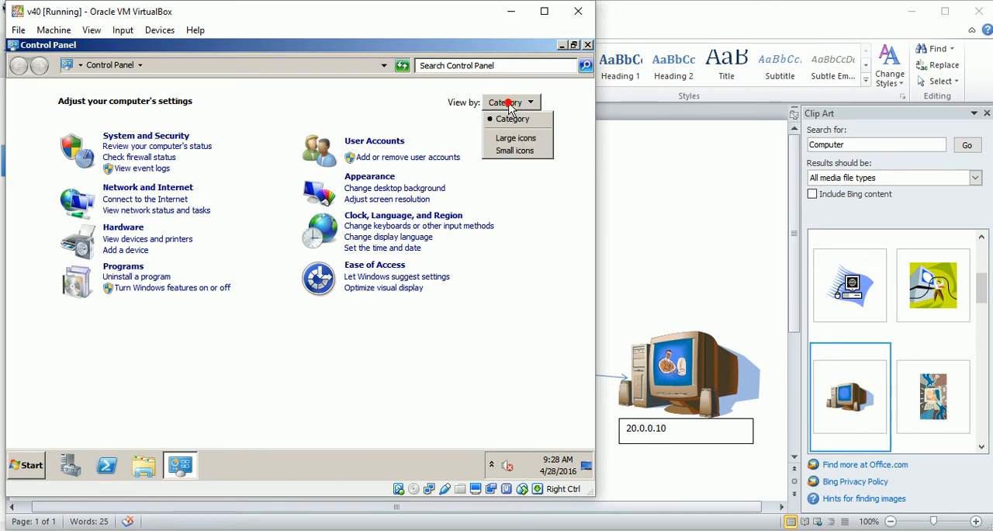
pyautogui.click(515, 151)
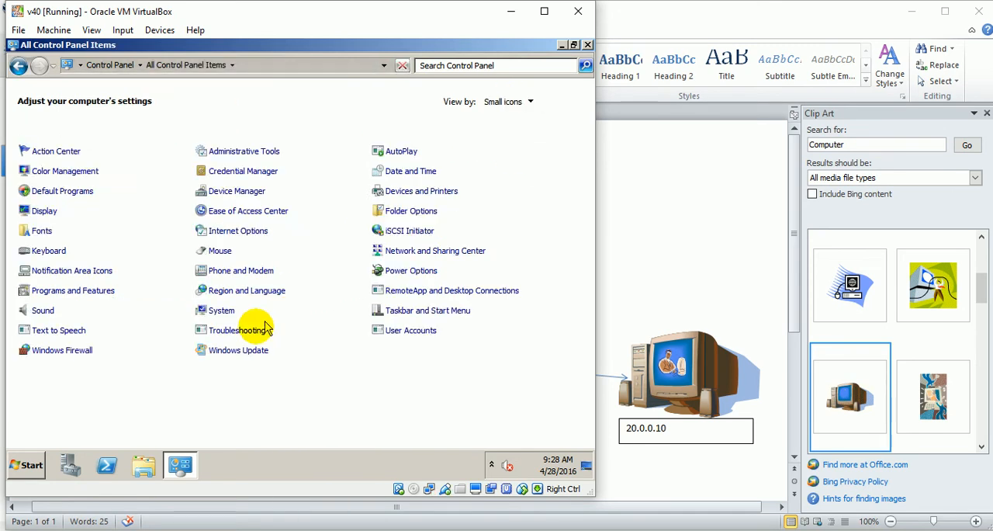
pyautogui.click(75, 352)
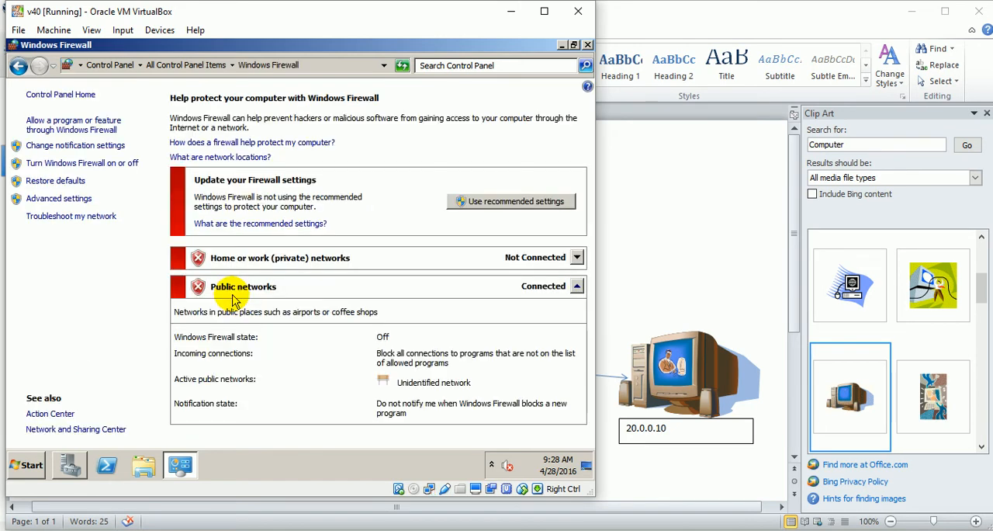
pyautogui.click(101, 164)
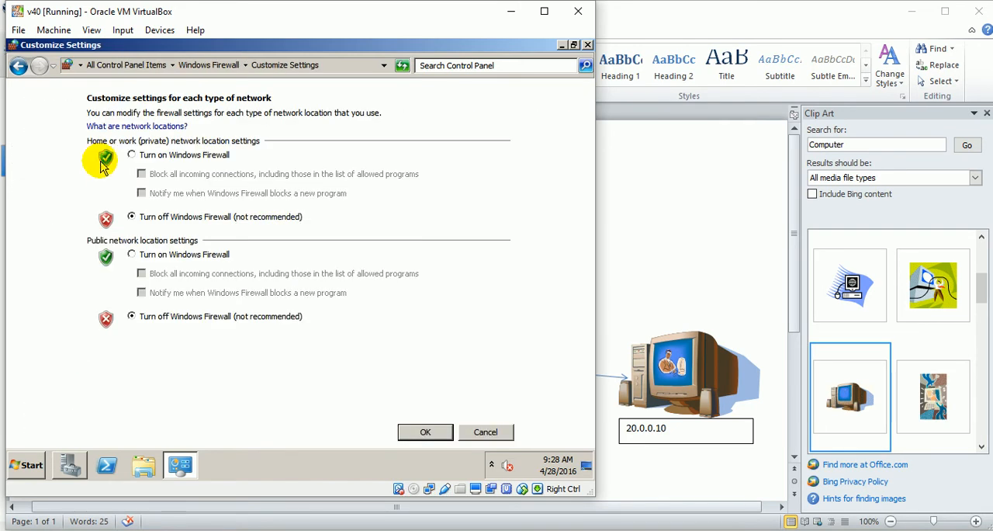
pyautogui.click(423, 431)
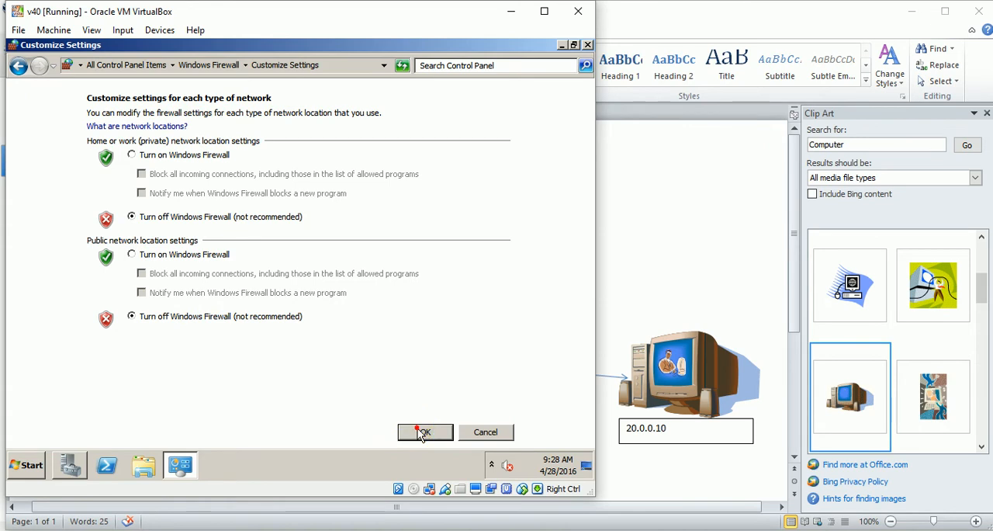
pyautogui.click(588, 45)
pyautogui.click(587, 48)
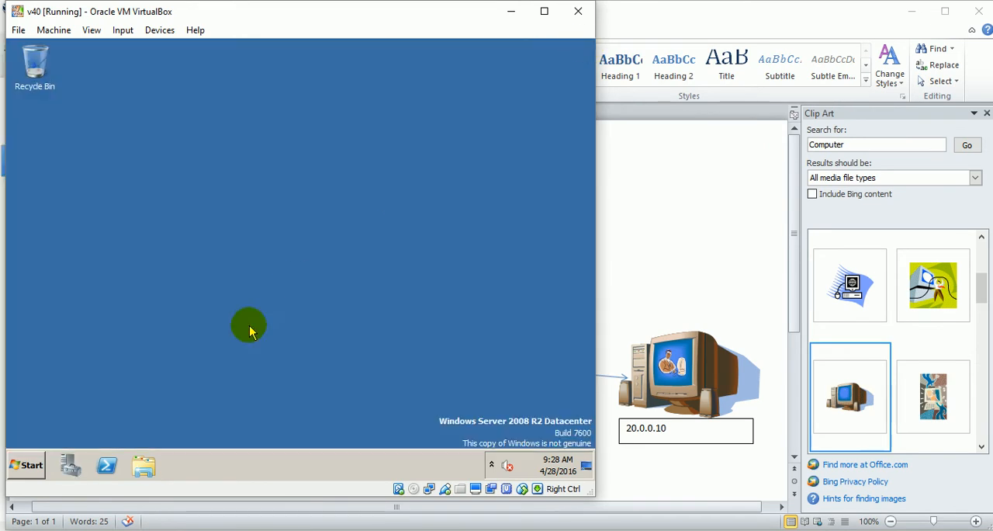
# Run dcpromo on v40 to launch the Active Directory Domain Services Installation Wizard.
pyautogui.click(28, 464)
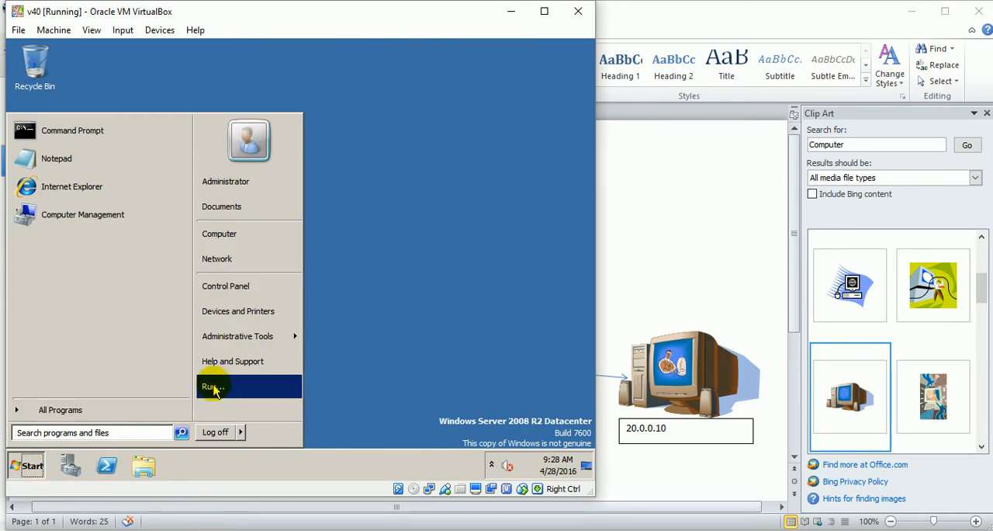
pyautogui.click(213, 387)
pyautogui.write('dcpromo')
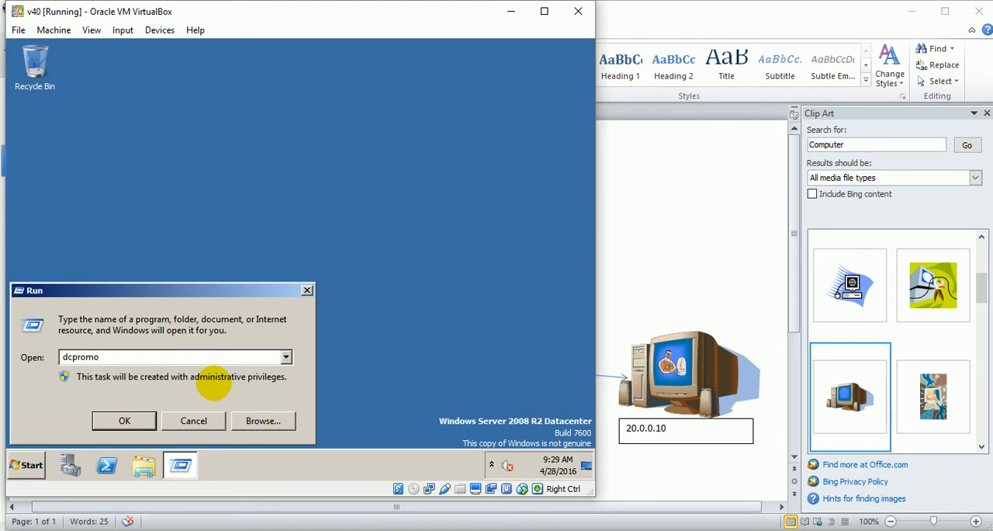
pyautogui.press('Return')
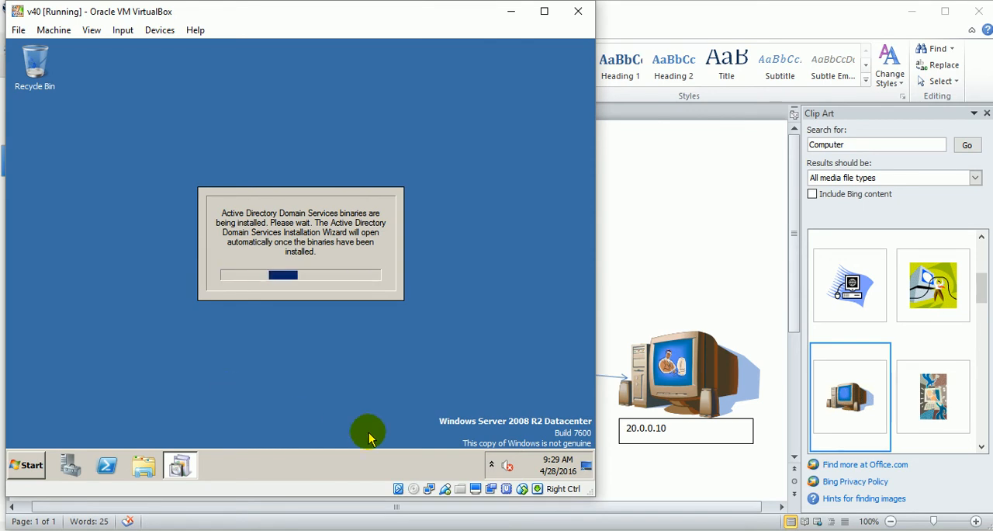
pyautogui.click(872, 530)
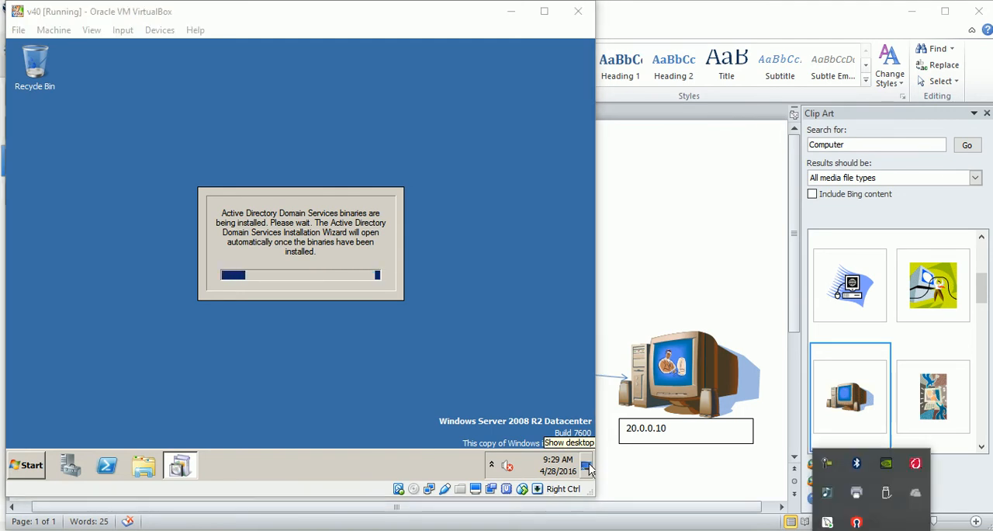
pyautogui.click(834, 469)
pyautogui.click(921, 474)
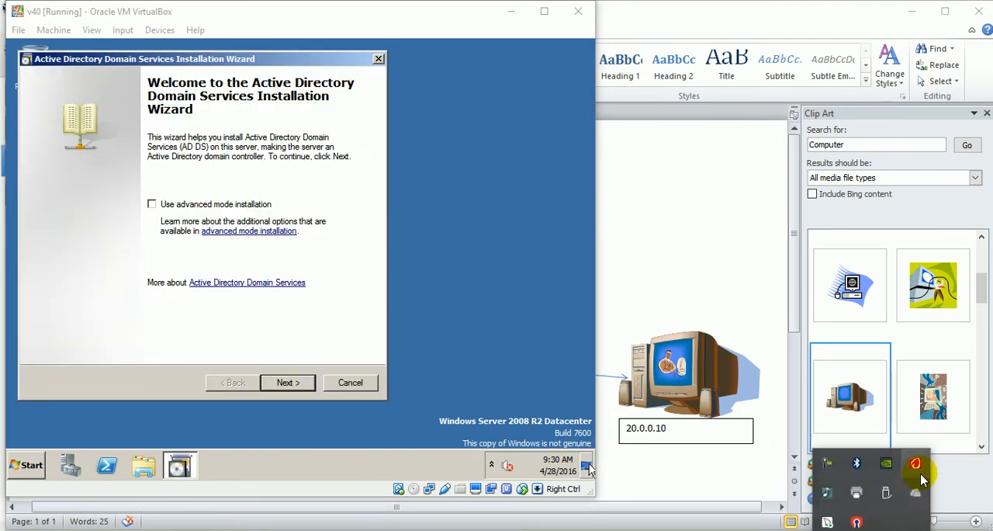
# Proceed through the wizard's welcome and operating system compatibility pages and choose to create a new domain in a new forest.
pyautogui.click(289, 382)
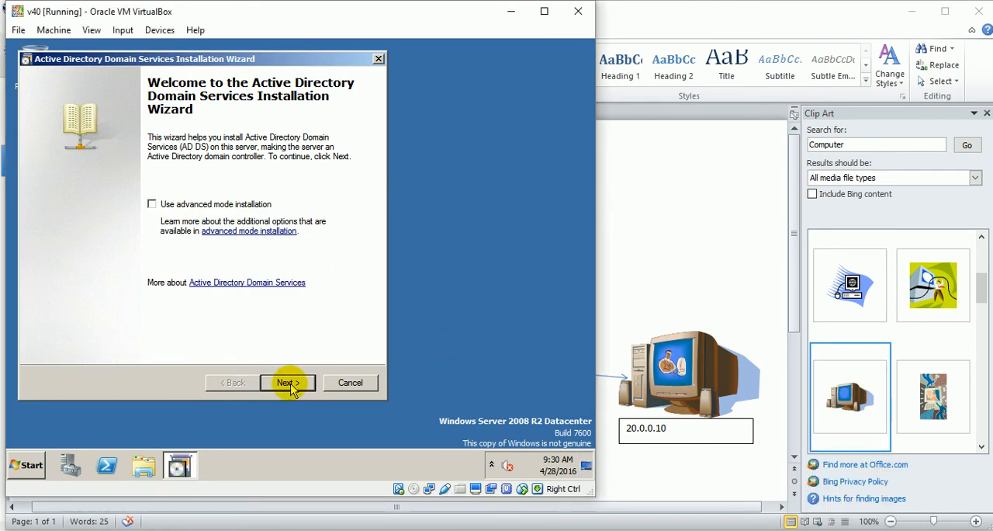
pyautogui.click(289, 382)
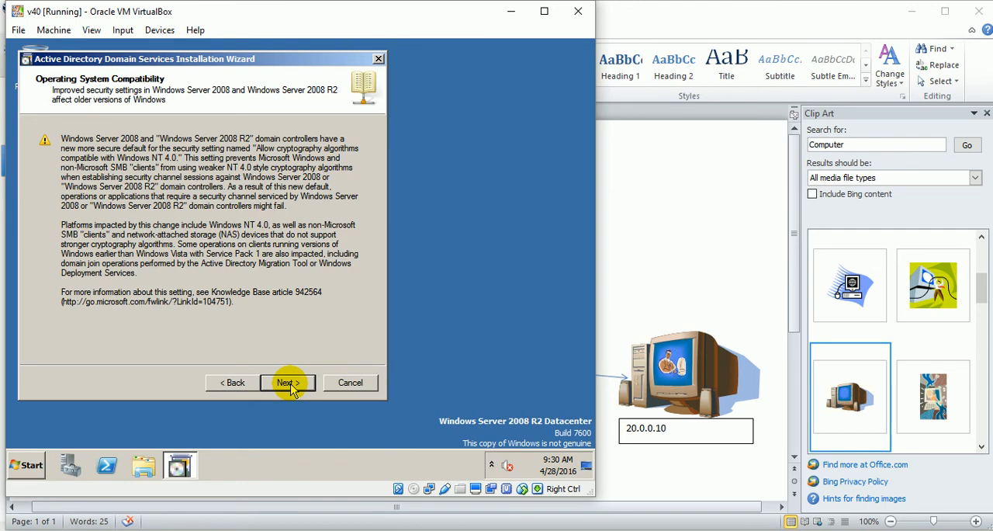
pyautogui.click(288, 383)
pyautogui.click(112, 238)
pyautogui.click(284, 384)
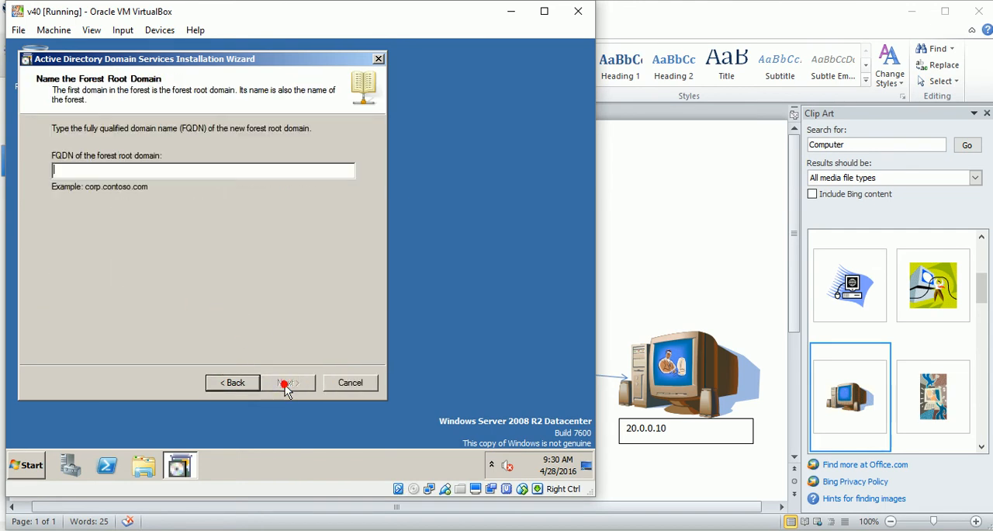
# Name the forest root domain sur.com and set the forest functional level to Windows Server 2008 R2.
pyautogui.write('sur.com')
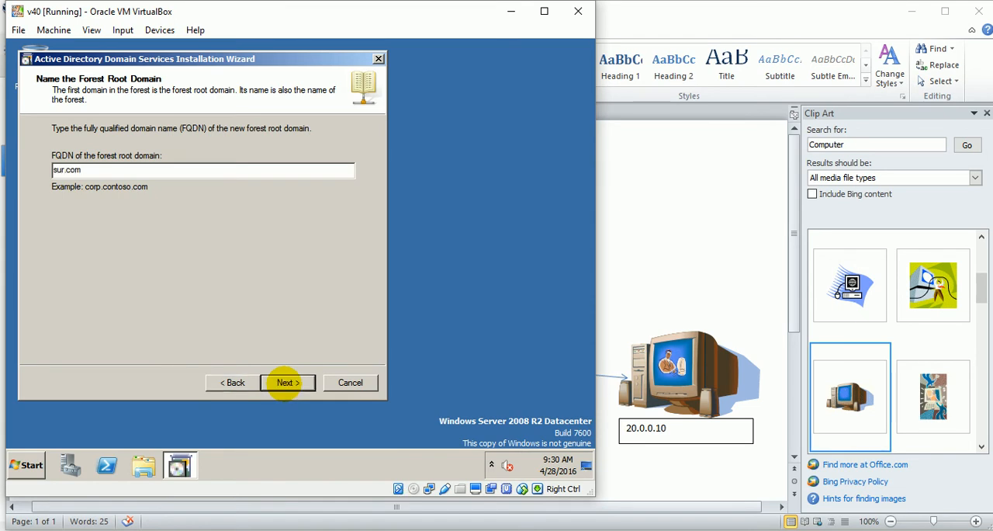
pyautogui.click(288, 382)
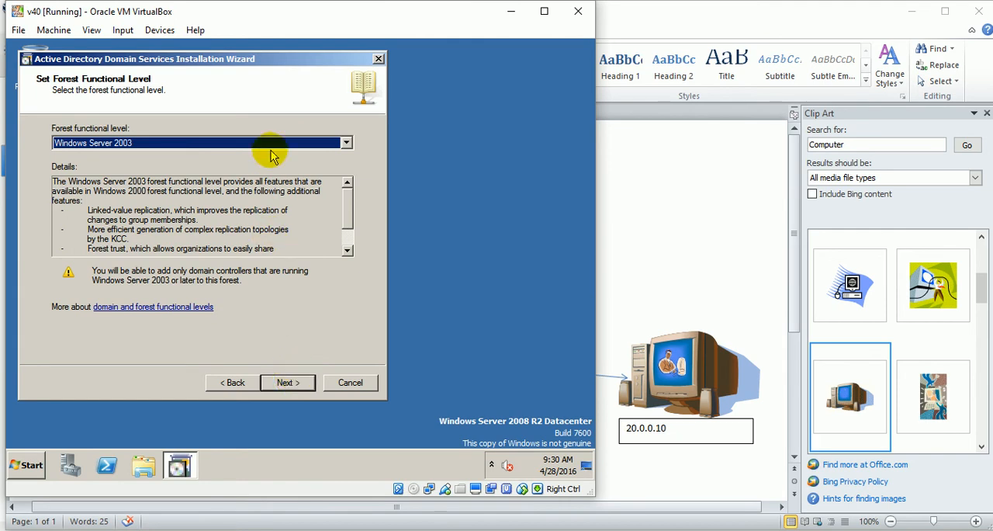
pyautogui.click(347, 142)
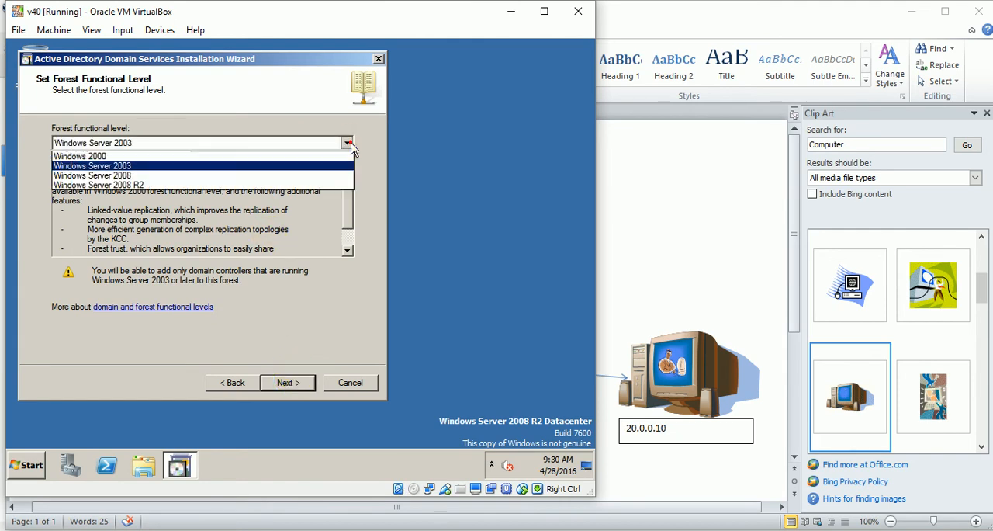
pyautogui.click(313, 186)
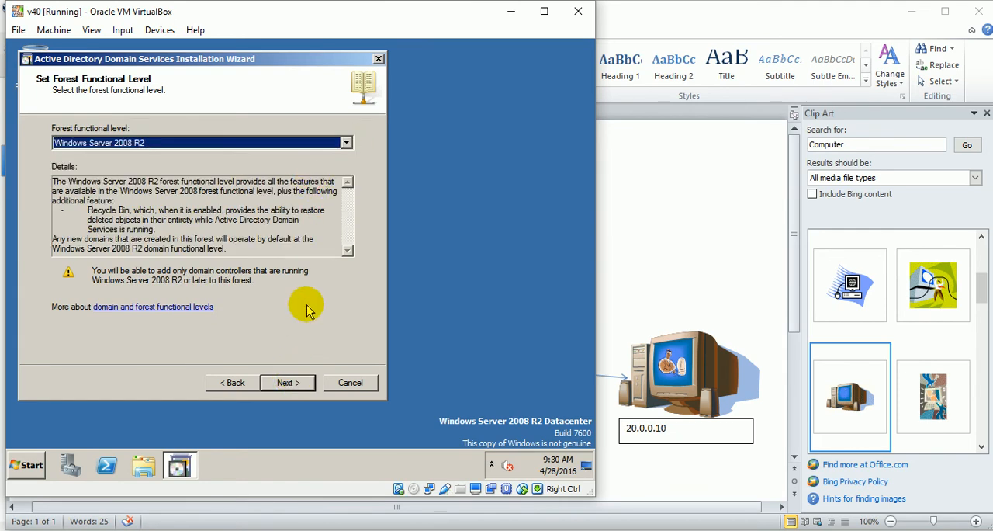
pyautogui.click(295, 386)
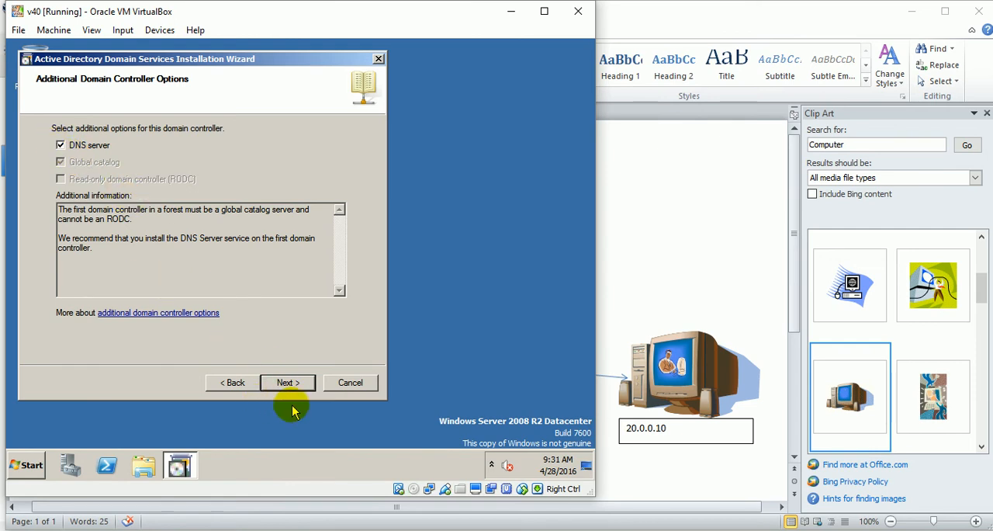
# Keep the DNS server option, continue without a DNS delegation, and accept the default database, log files and SYSVOL folders.
pyautogui.click(289, 382)
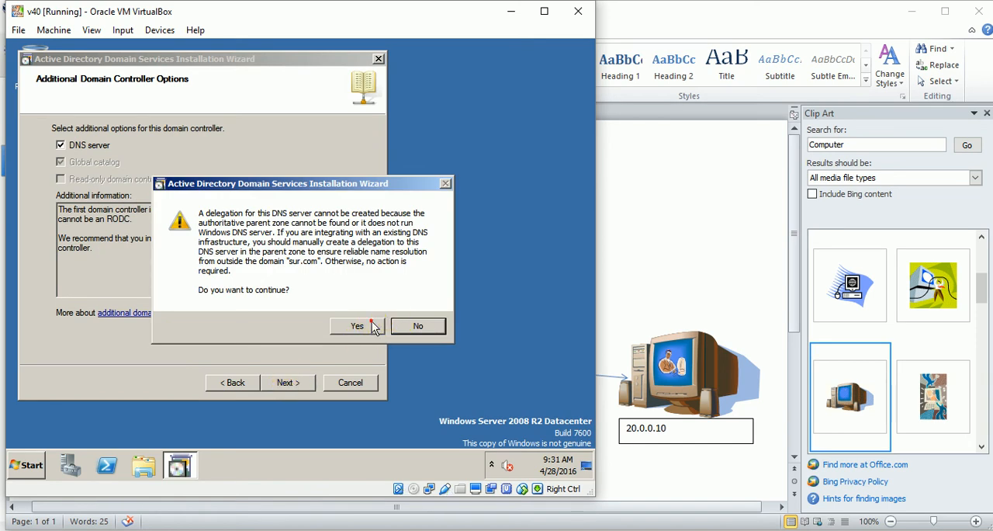
pyautogui.click(359, 326)
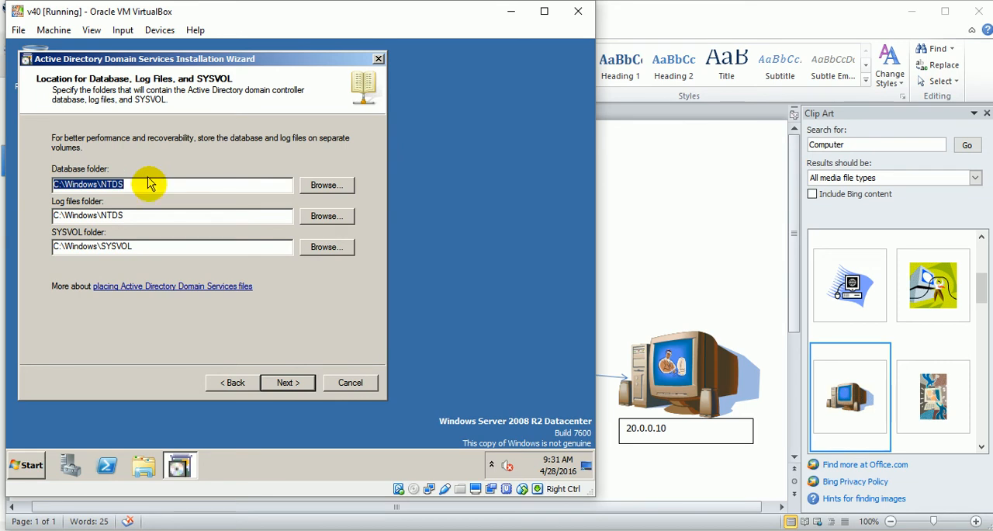
pyautogui.click(300, 383)
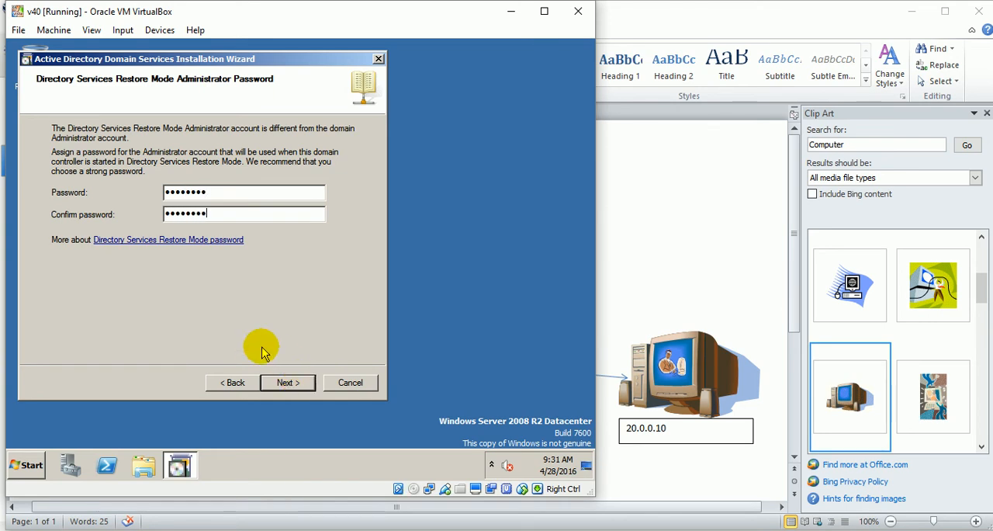
# Enter and confirm the Directory Services Restore Mode administrator password, and start the domain controller configuration.
pyautogui.click(283, 383)
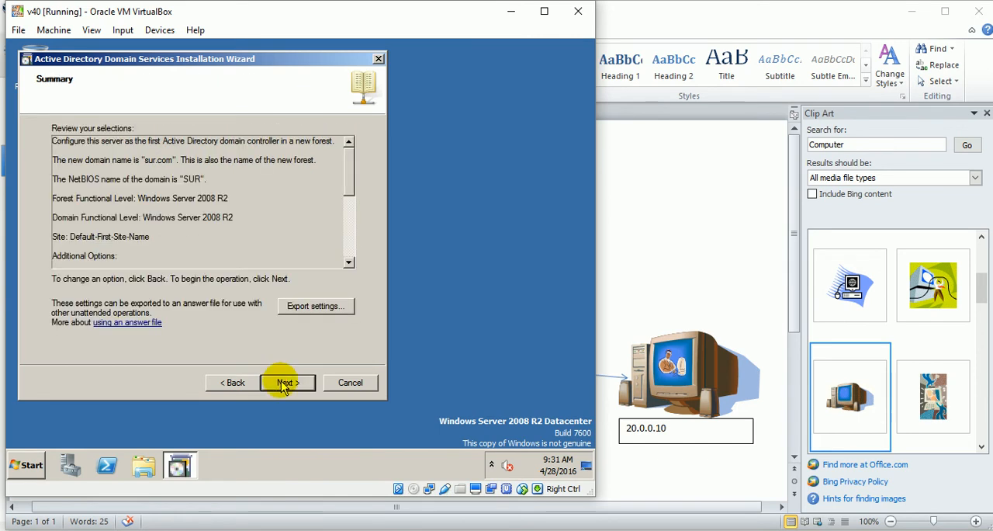
pyautogui.click(283, 384)
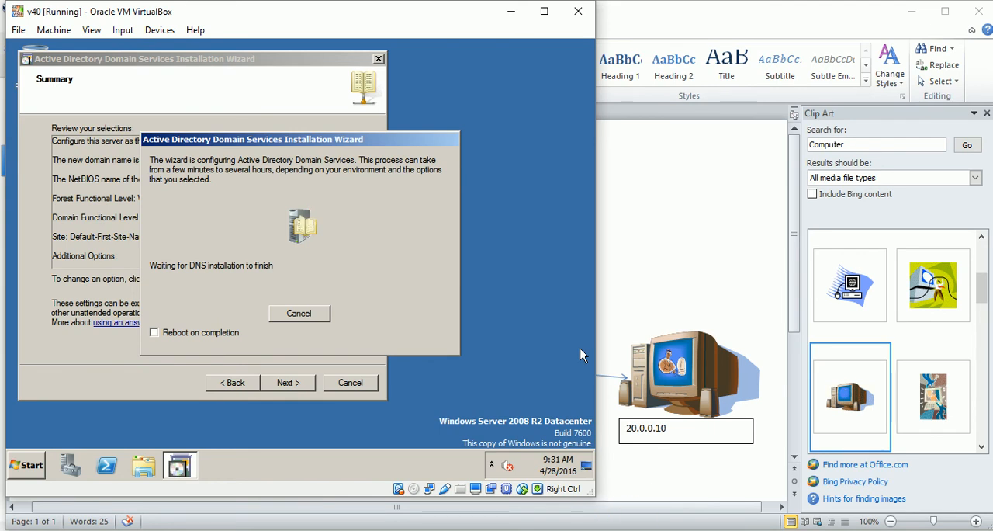
pyautogui.click(871, 529)
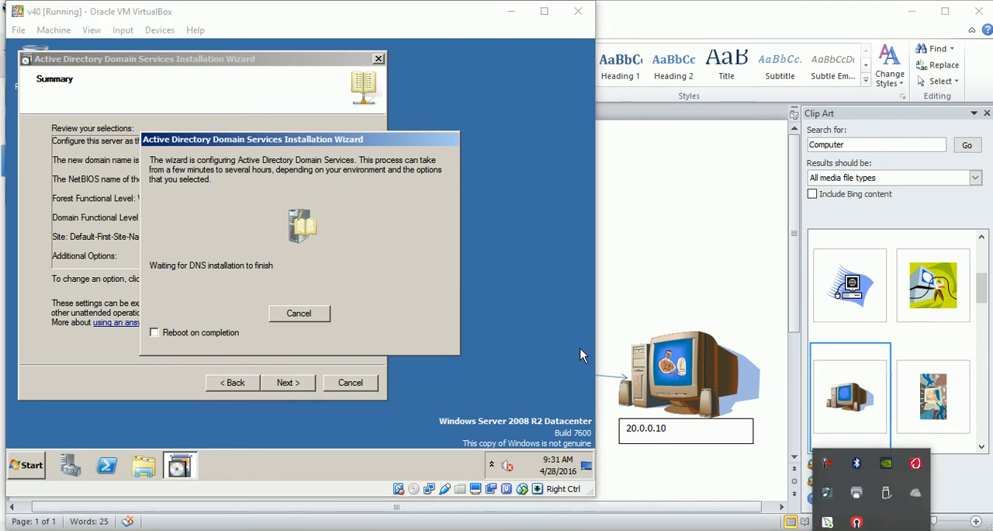
pyautogui.click(829, 465)
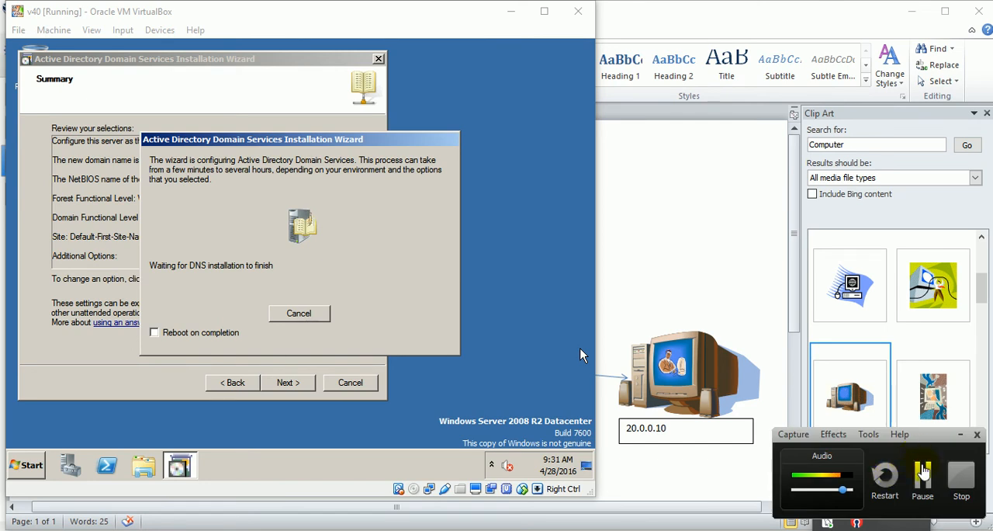
pyautogui.click(924, 469)
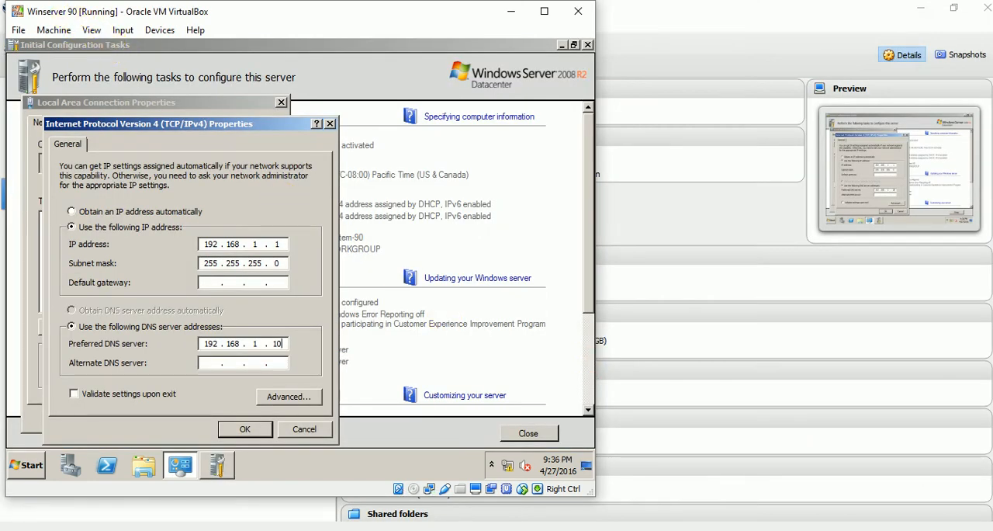
# Check the startup progress of the v40 machine and return to the IPv4 properties on Winserver 90.
pyautogui.moveTo(425, 516)
pyautogui.click(461, 506)
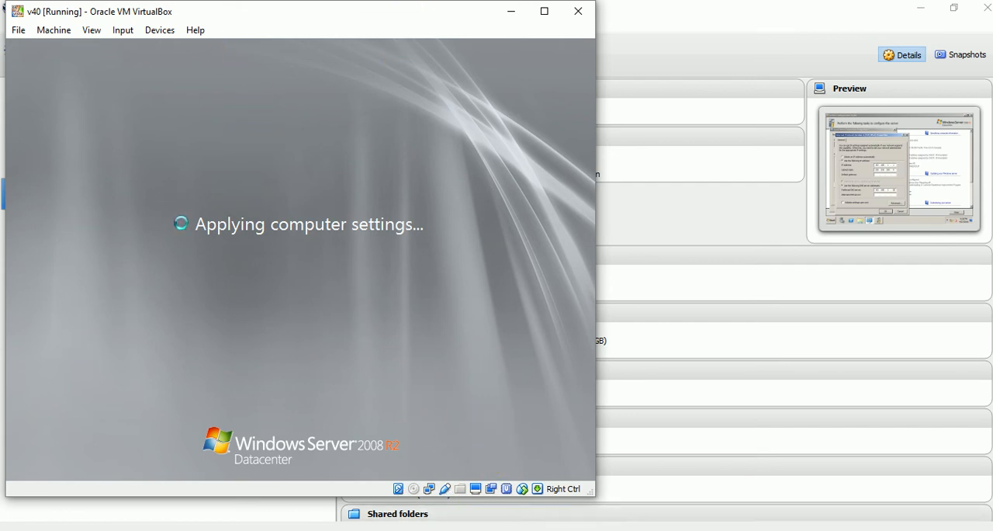
pyautogui.click(452, 530)
pyautogui.click(554, 500)
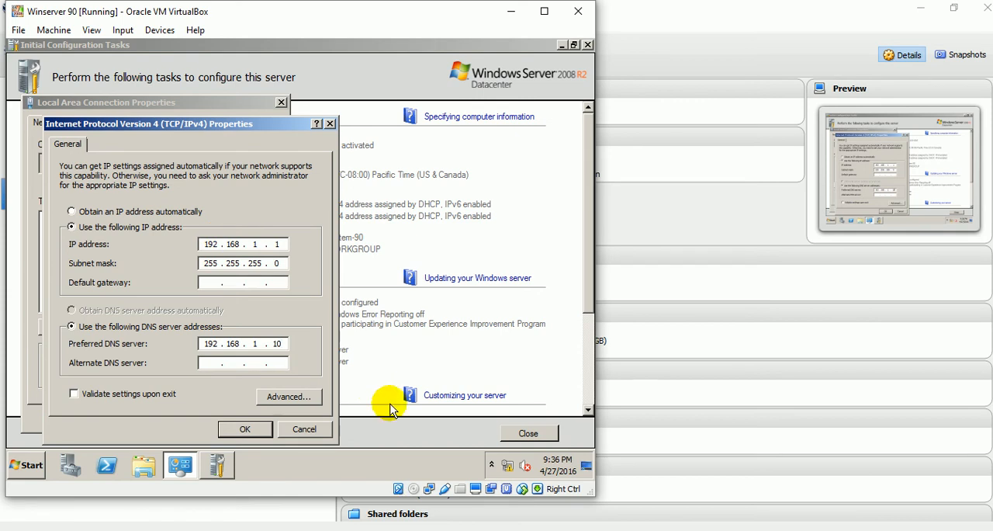
# Check the VPN network diagram in Word, return to Winserver 90 and apply the IPv4 settings of Local Area Connection.
pyautogui.click(413, 530)
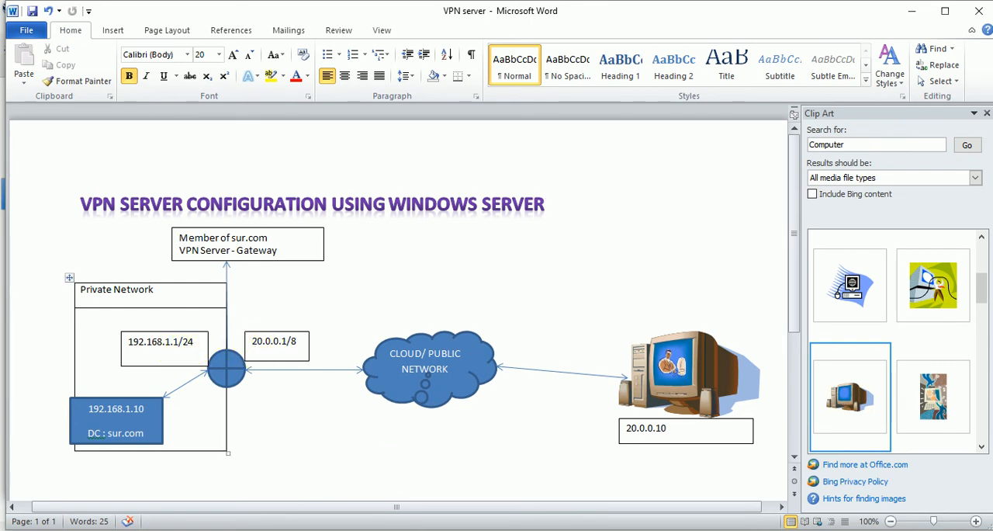
pyautogui.moveTo(452, 528)
pyautogui.click(563, 483)
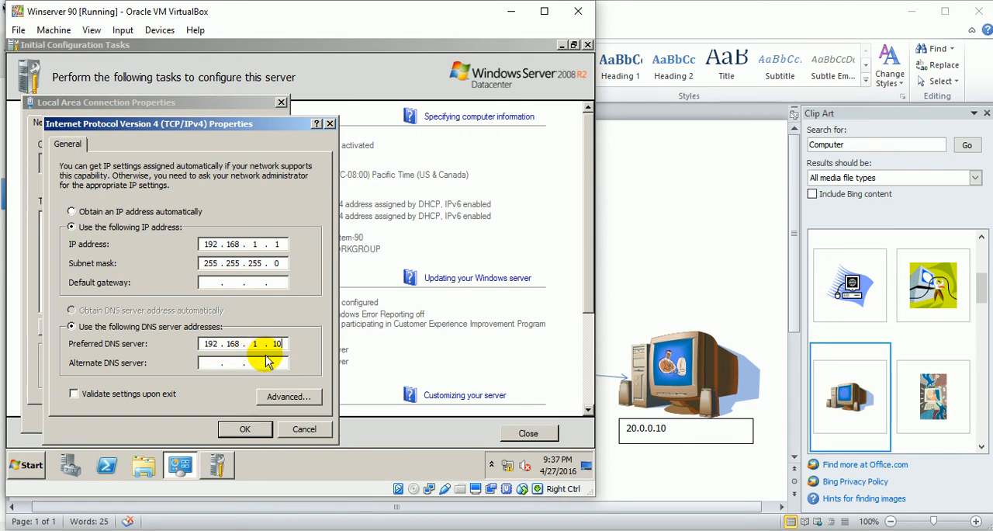
pyautogui.click(245, 429)
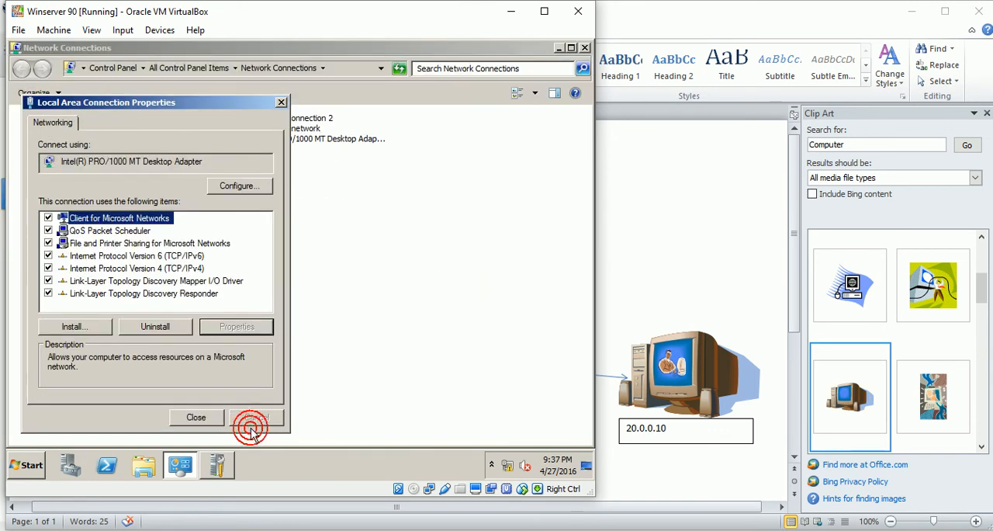
pyautogui.click(207, 419)
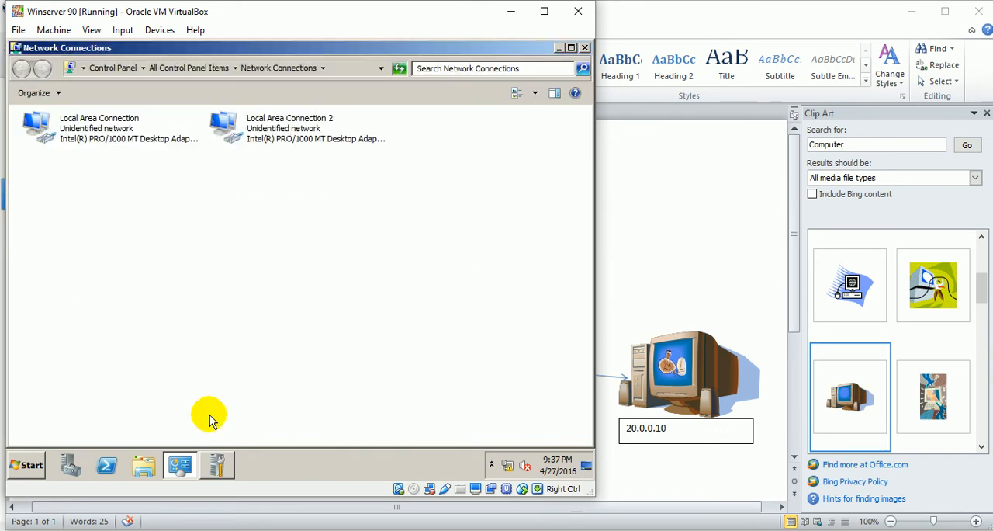
pyautogui.click(264, 149)
pyautogui.rightClick(263, 147)
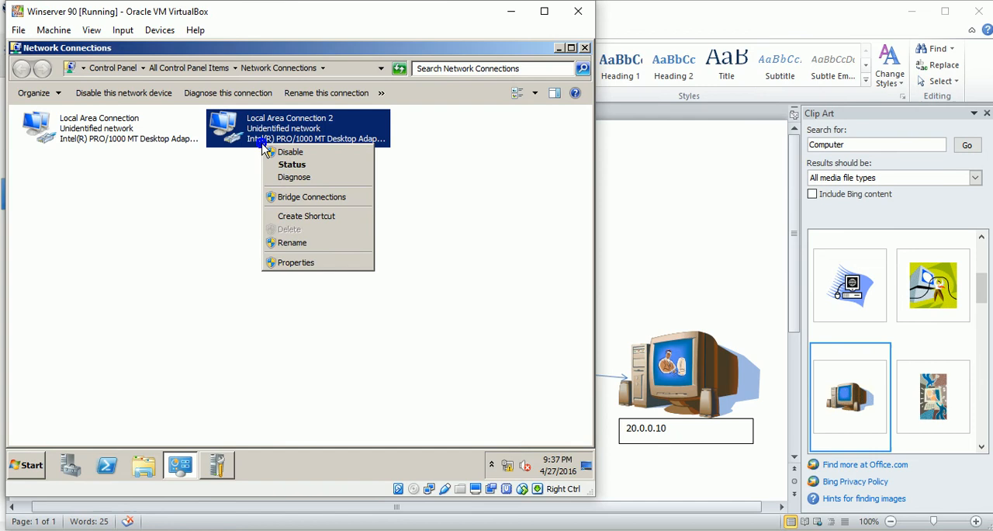
pyautogui.click(327, 264)
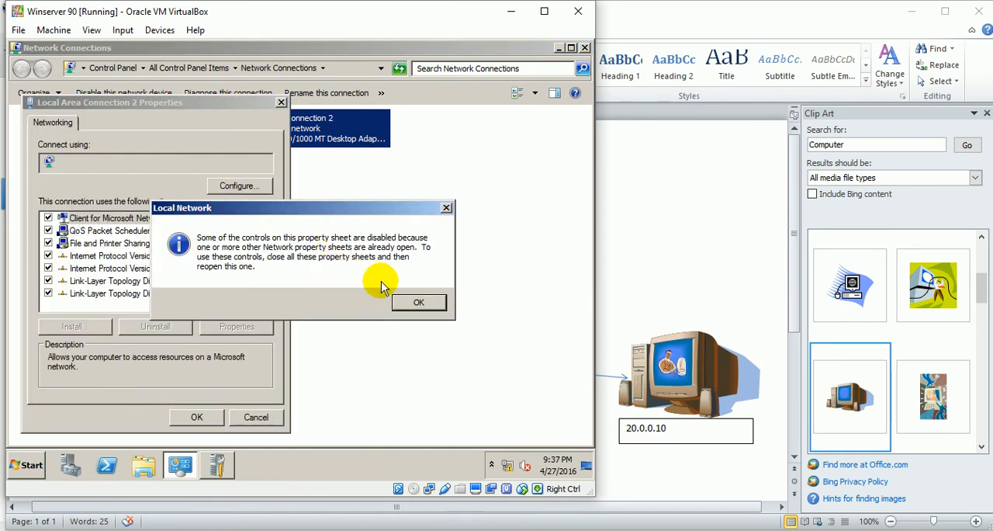
pyautogui.click(421, 302)
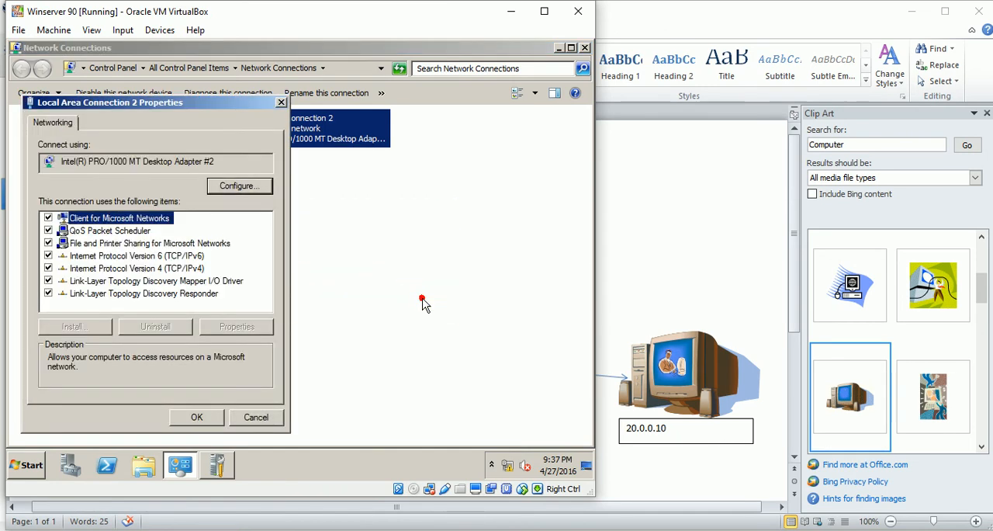
pyautogui.click(247, 419)
# Disable Local Area Connection 2 and enable it again.
pyautogui.rightClick(299, 133)
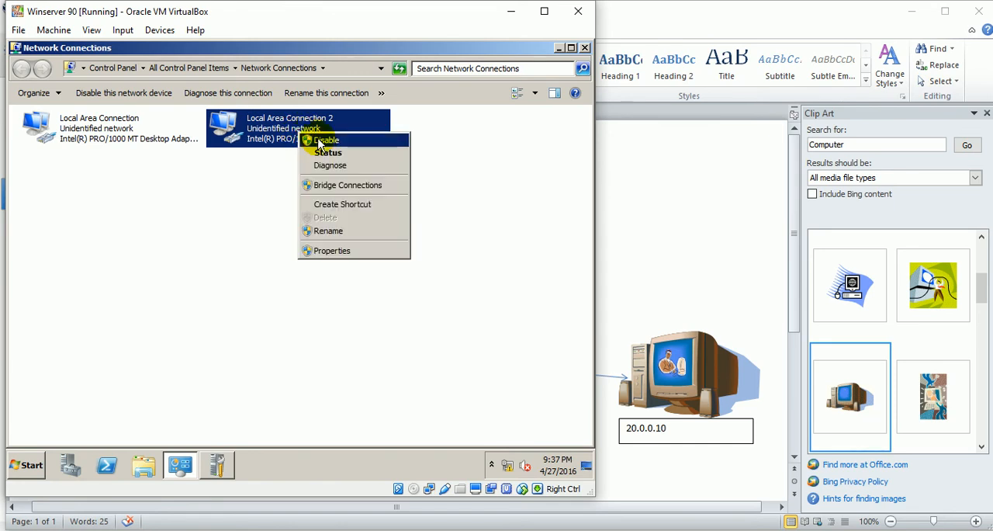
pyautogui.click(320, 141)
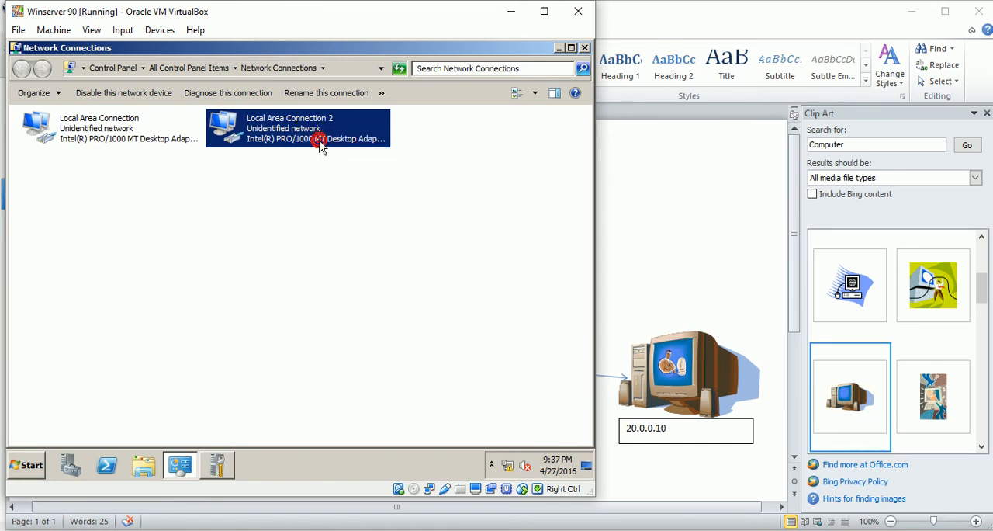
pyautogui.rightClick(272, 132)
pyautogui.click(292, 137)
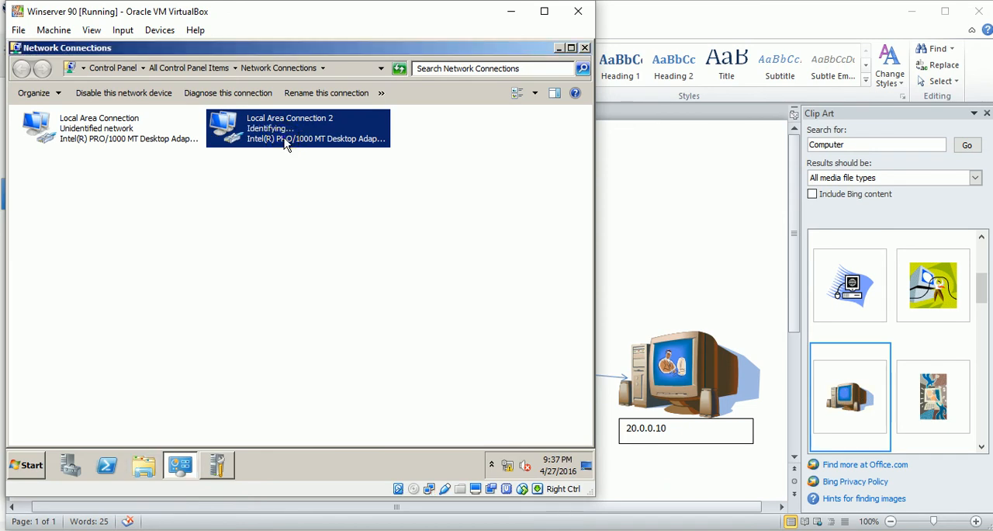
# Give Local Area Connection 2 the static IPv4 address 20.0.0.1 with subnet mask 255.0.0.0.
pyautogui.rightClick(286, 143)
pyautogui.click(314, 255)
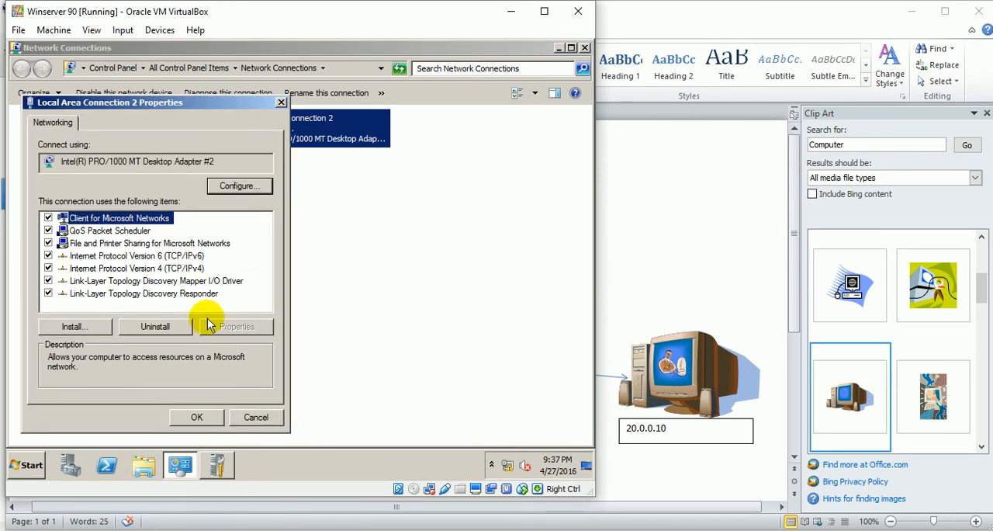
pyautogui.click(193, 268)
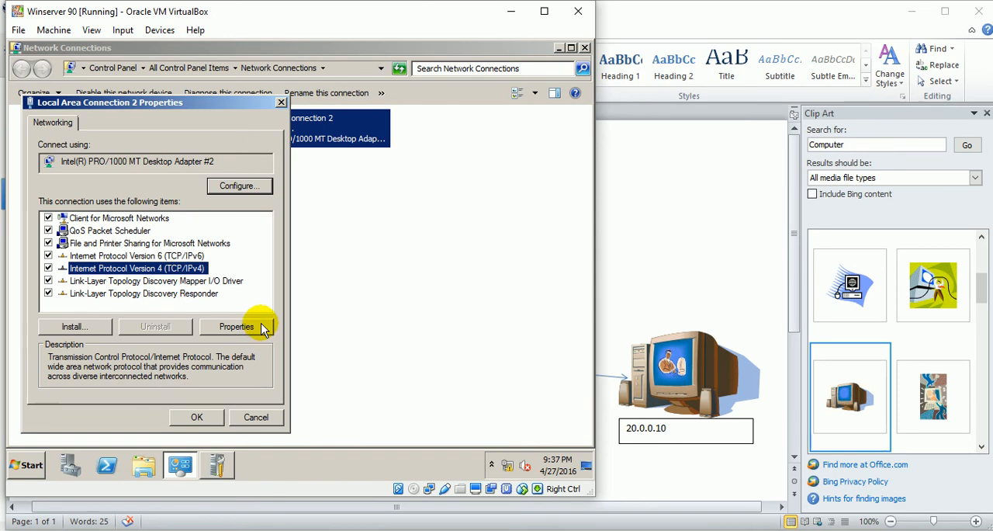
pyautogui.click(261, 328)
pyautogui.click(141, 227)
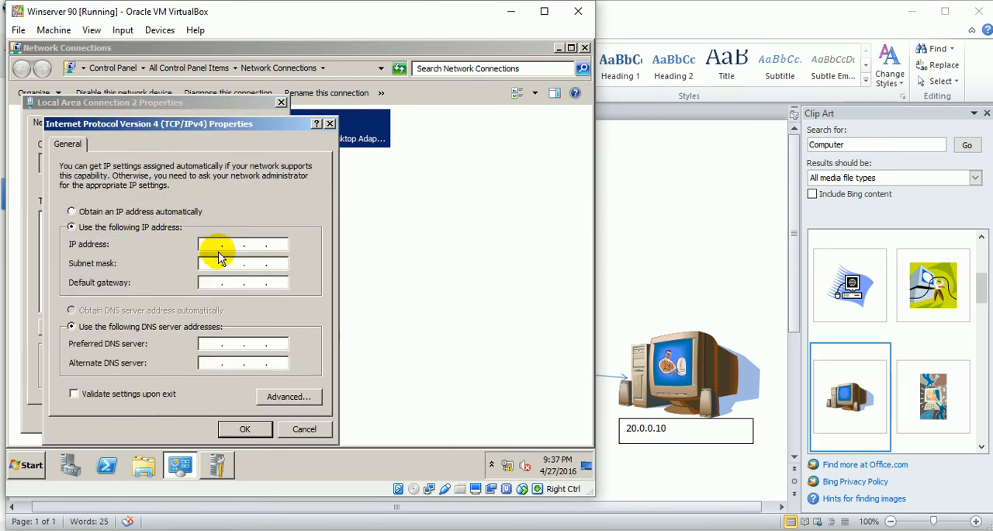
pyautogui.click(214, 243)
pyautogui.write('20 . 0')
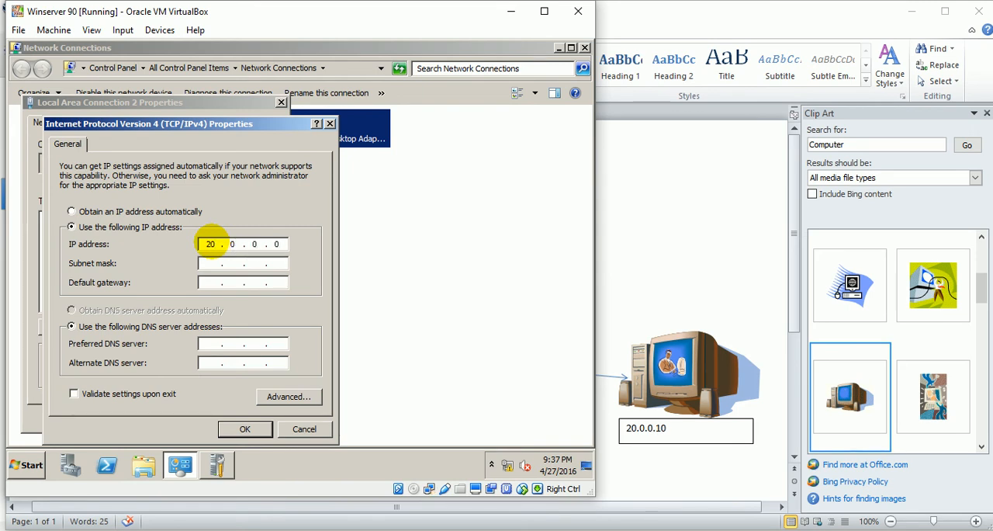
pyautogui.press('BackSpace')
pyautogui.write('1')
pyautogui.click(213, 263)
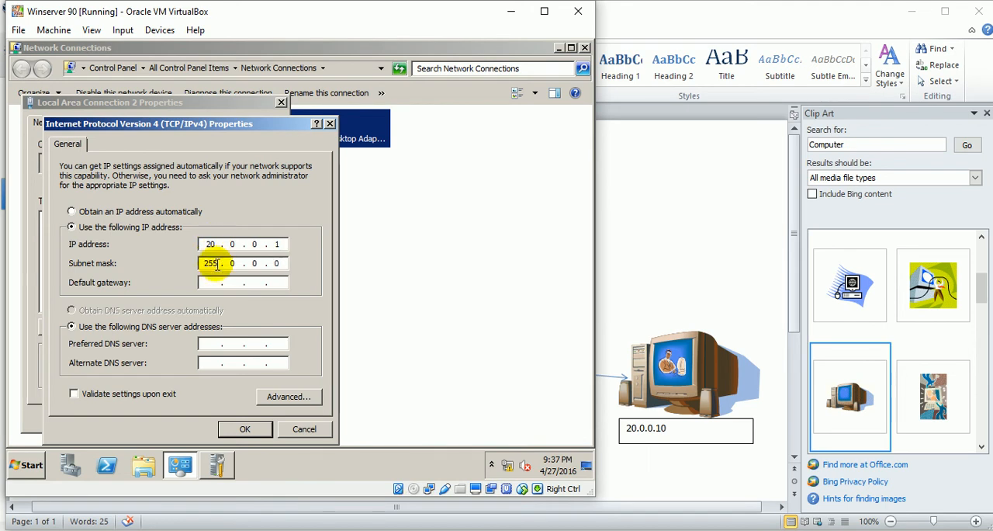
# Set the preferred DNS server of Local Area Connection 2 to 192.168.1.10 and apply its properties.
pyautogui.click(212, 342)
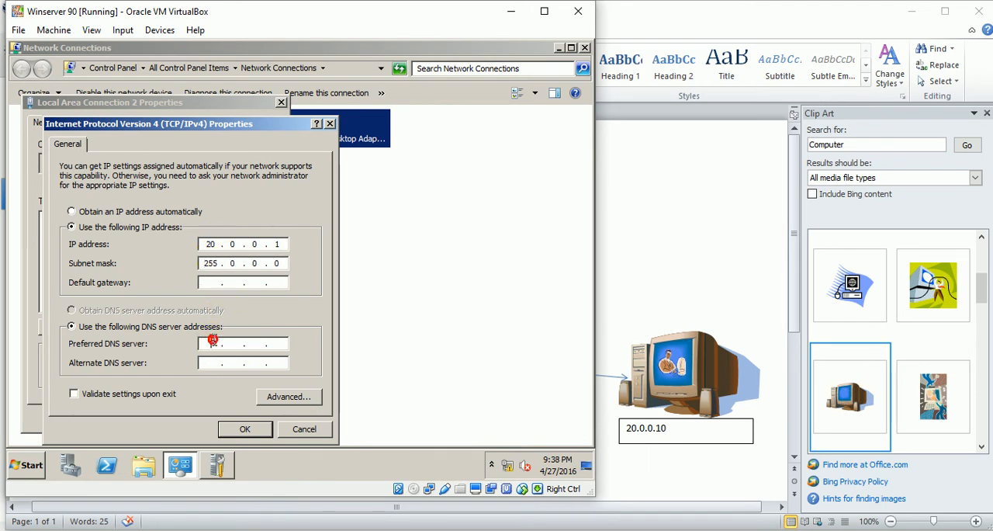
pyautogui.write('192.168.1.10')
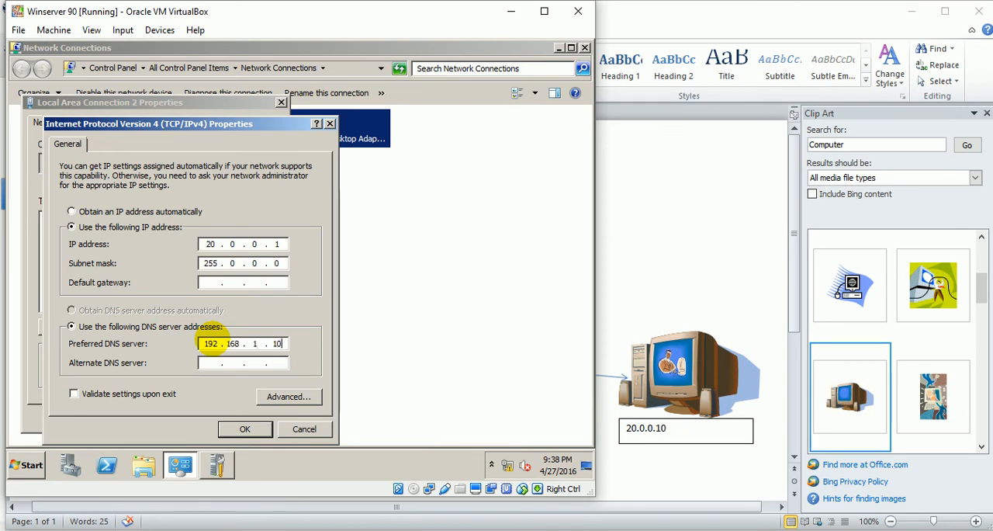
pyautogui.click(261, 432)
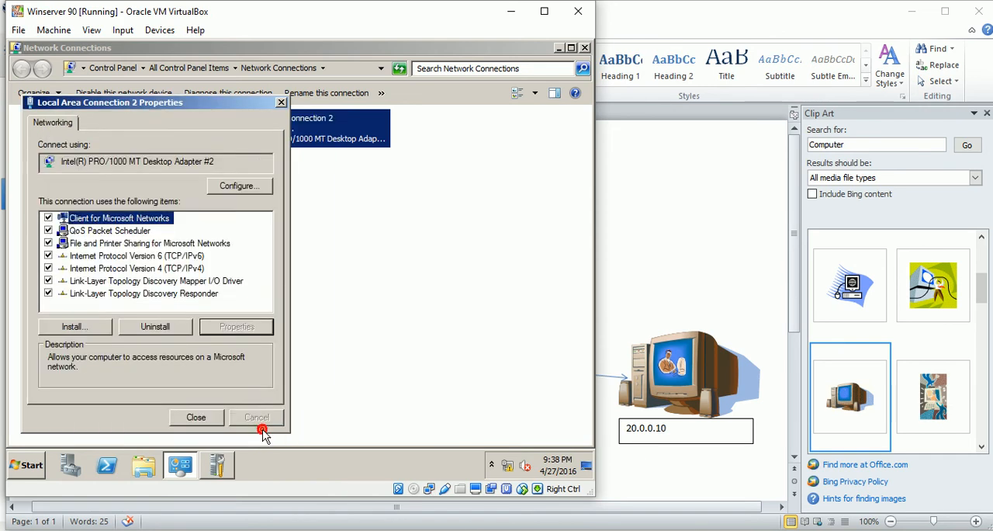
pyautogui.click(221, 418)
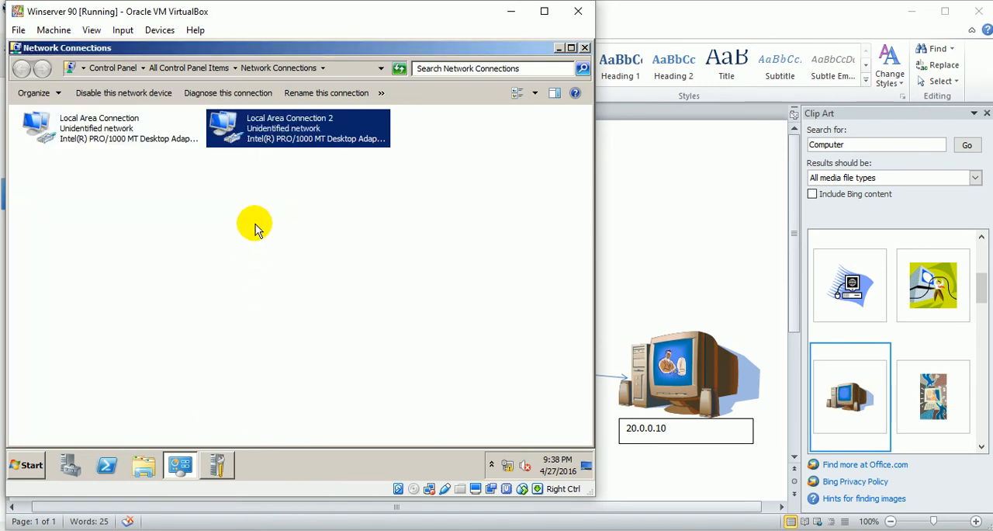
# Check the Windows Firewall on/off settings for the private and public network locations.
pyautogui.click(29, 465)
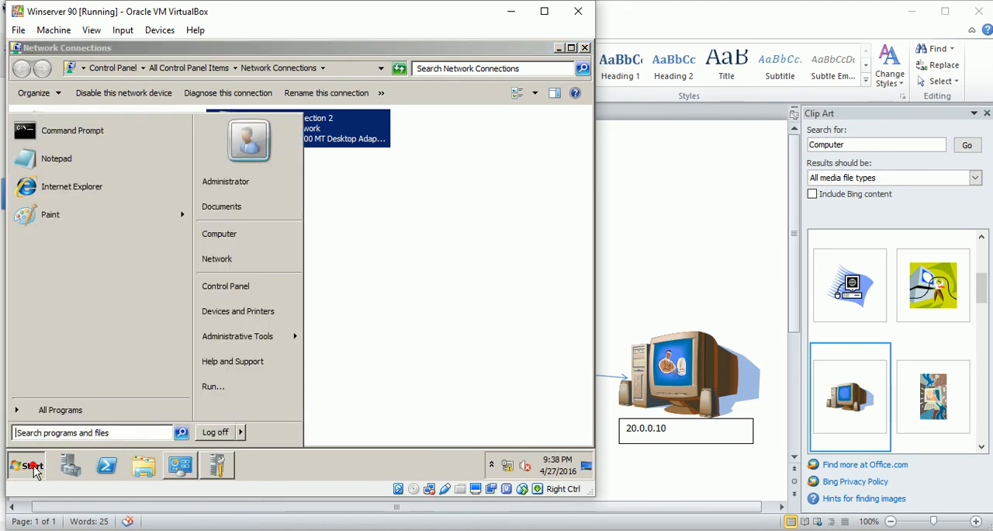
pyautogui.click(243, 285)
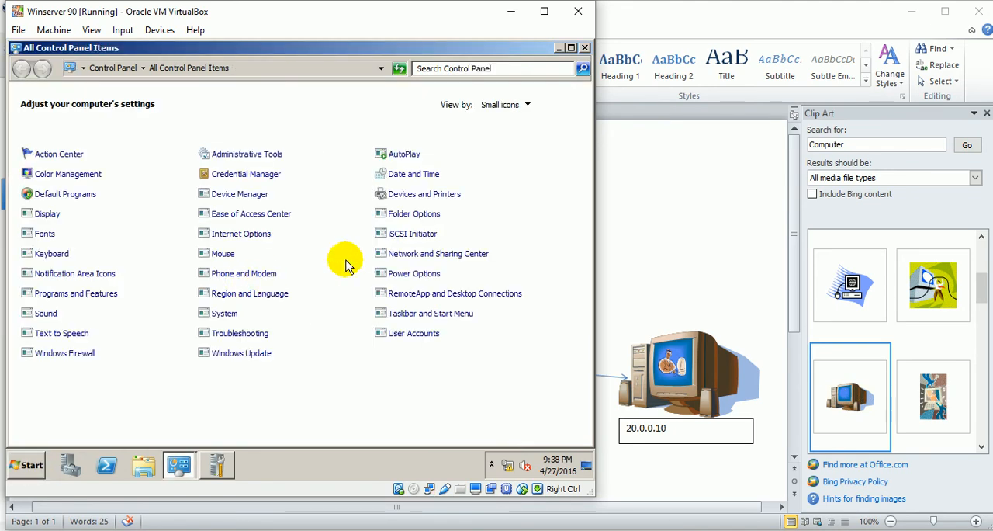
pyautogui.click(87, 354)
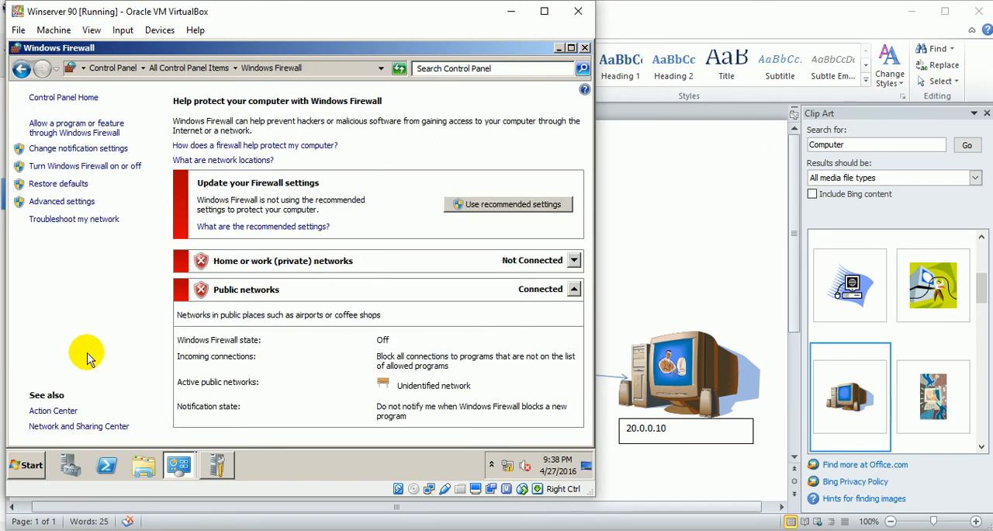
pyautogui.click(126, 167)
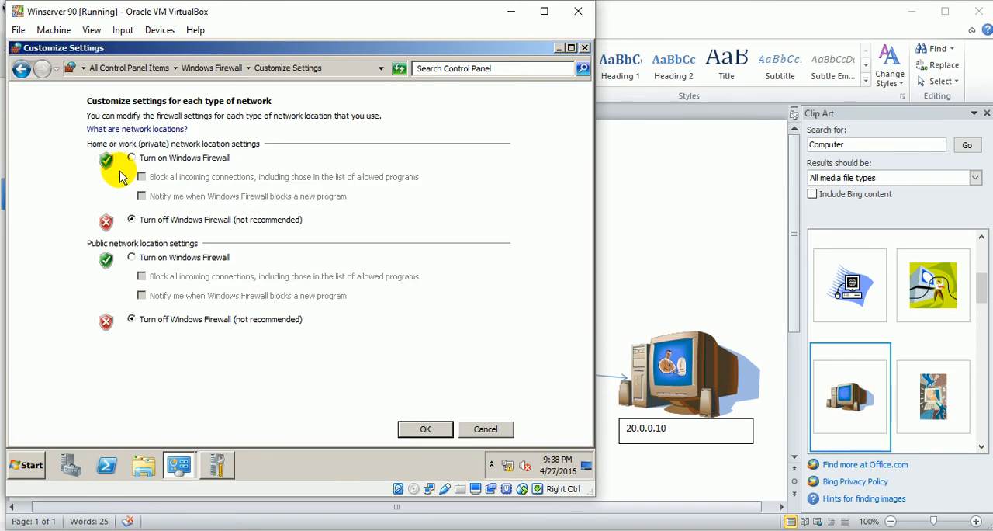
pyautogui.click(425, 429)
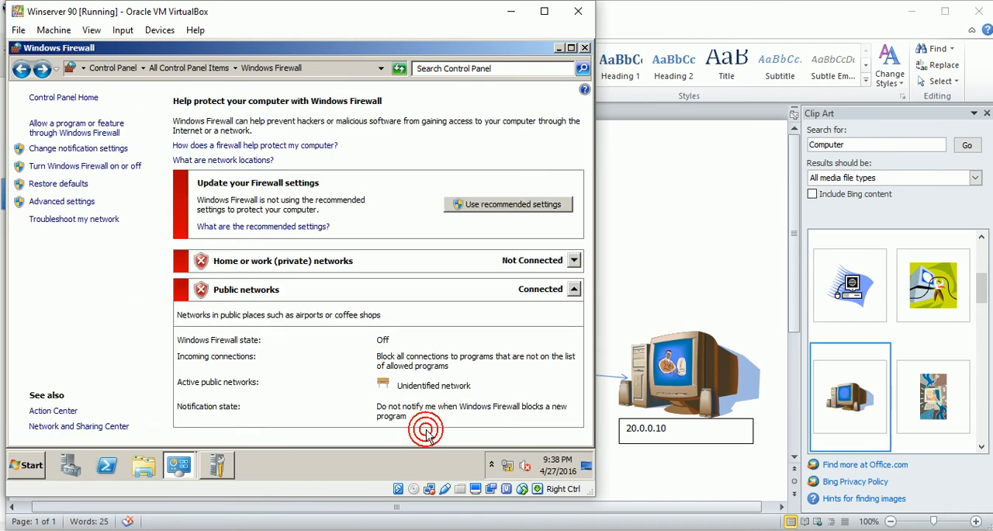
# Close the Windows Firewall, Network Connections and Initial Configuration Tasks windows on Winserver 90.
pyautogui.click(585, 48)
pyautogui.click(585, 49)
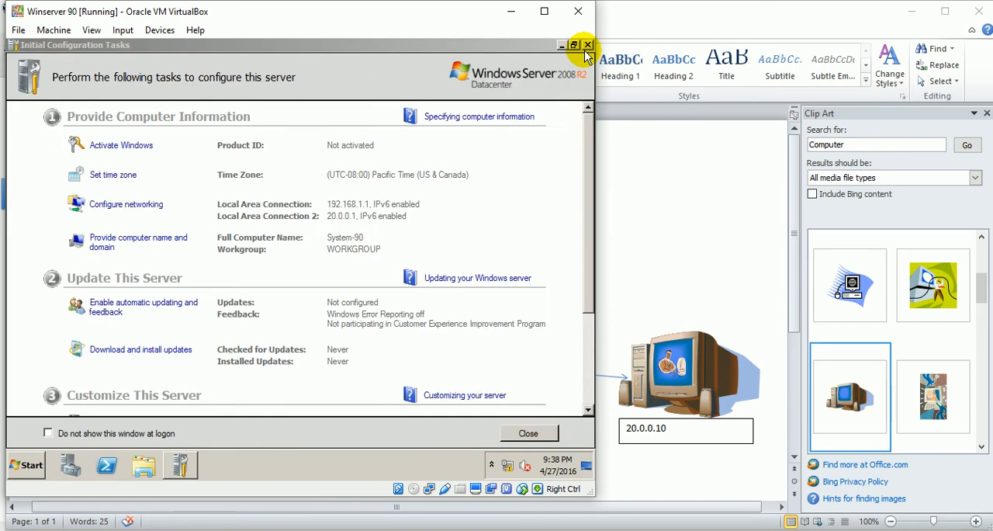
pyautogui.click(588, 45)
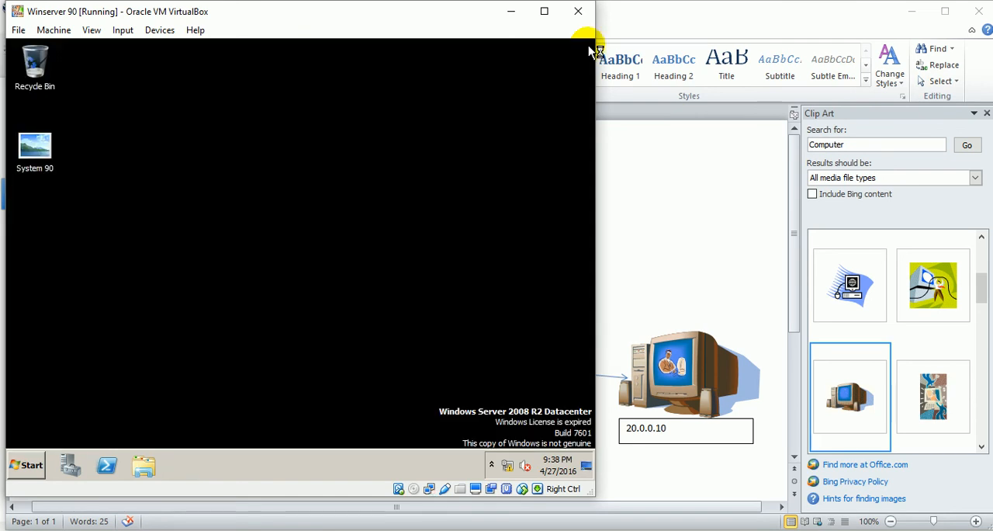
# Switch to the v40 machine, send it Ctrl-Alt-Del and submit the SUR\Administrator account password to log on.
pyautogui.moveTo(510, 515)
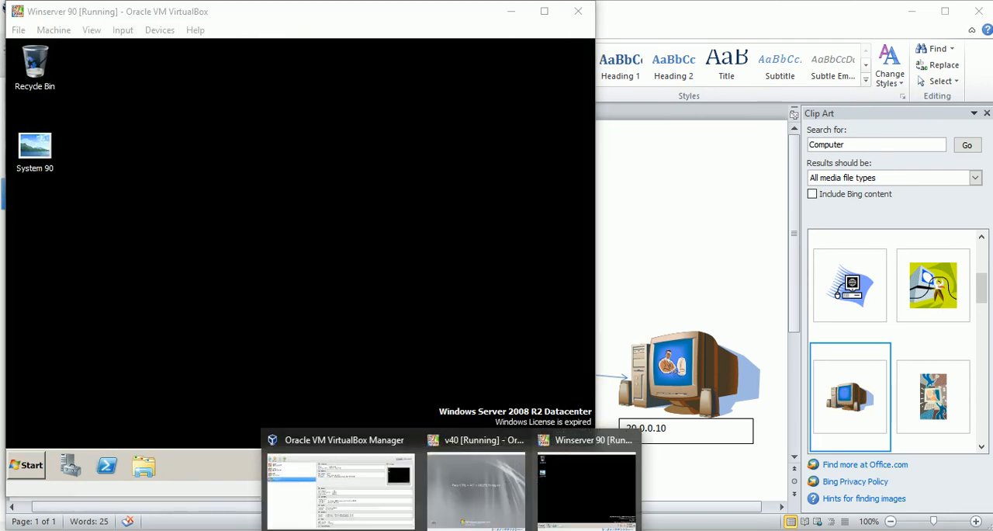
pyautogui.click(454, 492)
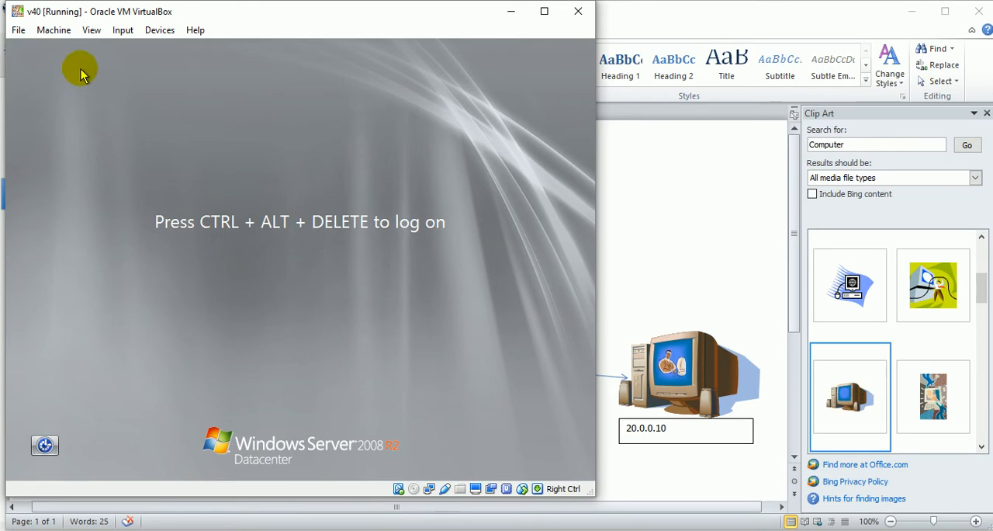
pyautogui.click(121, 30)
pyautogui.moveTo(150, 61)
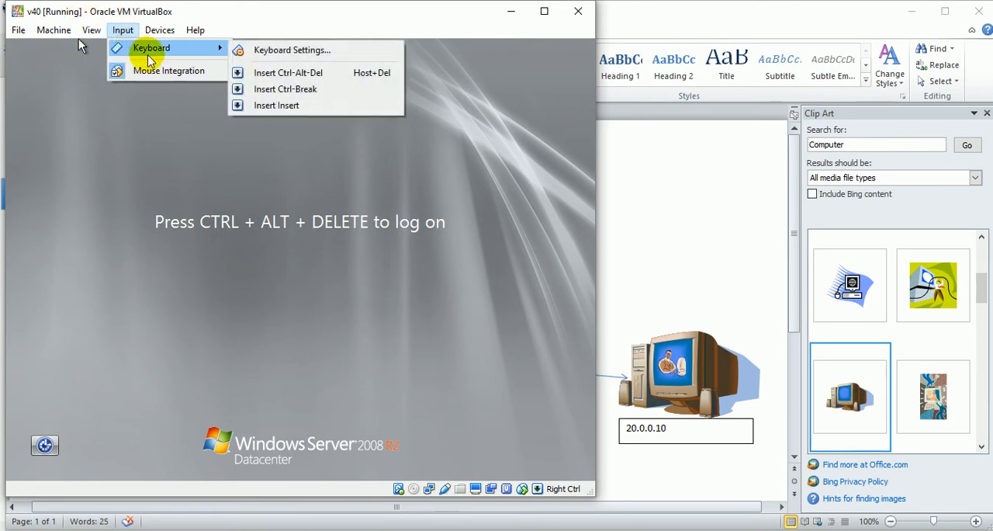
pyautogui.click(264, 73)
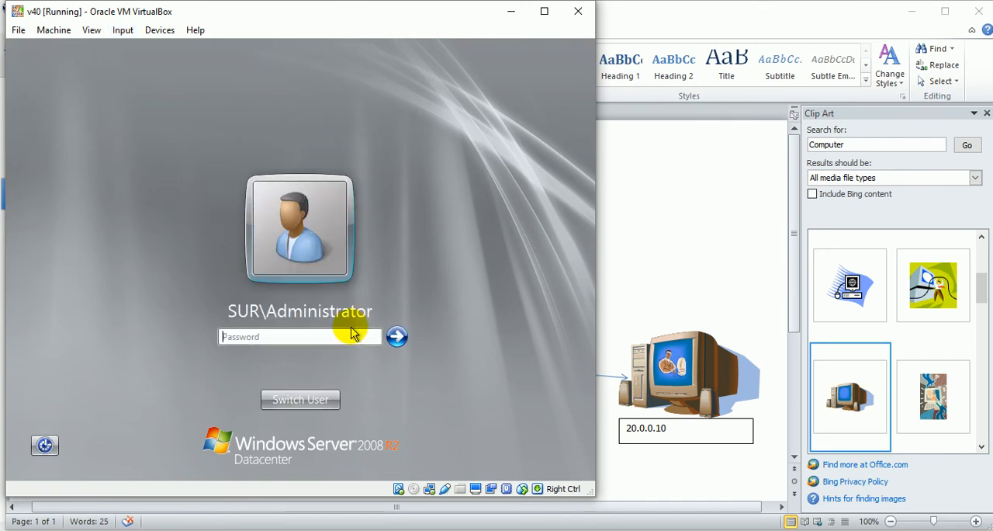
pyautogui.write('P')
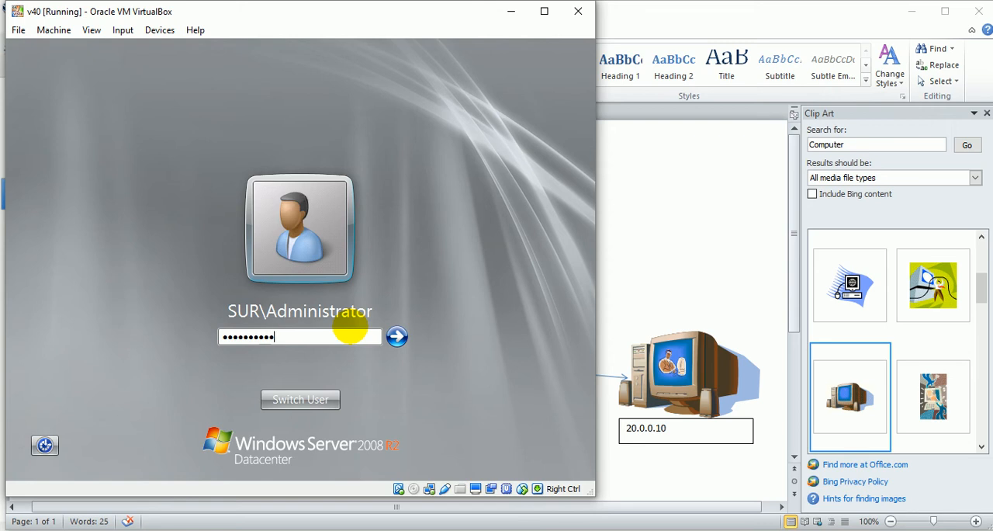
pyautogui.press('Return')
pyautogui.press('Return')
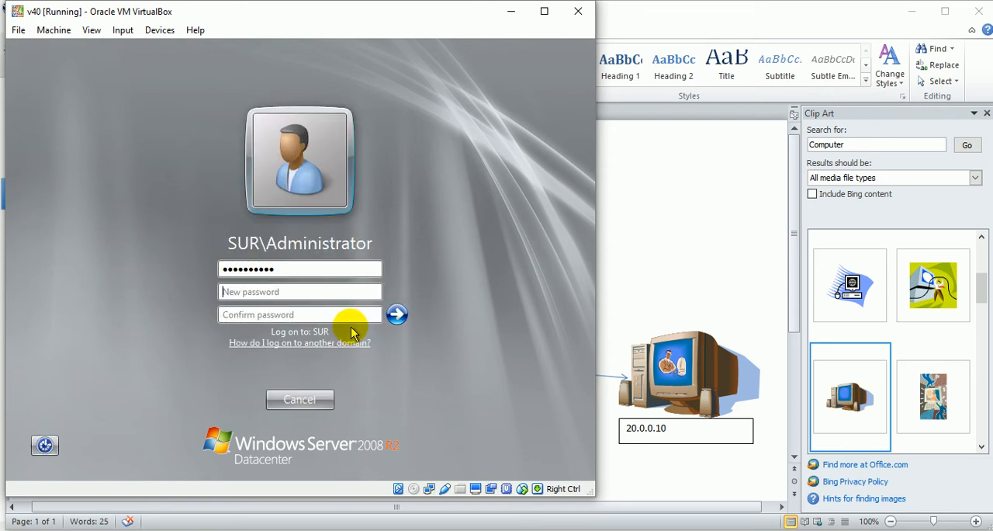
# Enter and confirm a new password for SUR\Administrator, and continue the logon to v40.
pyautogui.write('PPord')
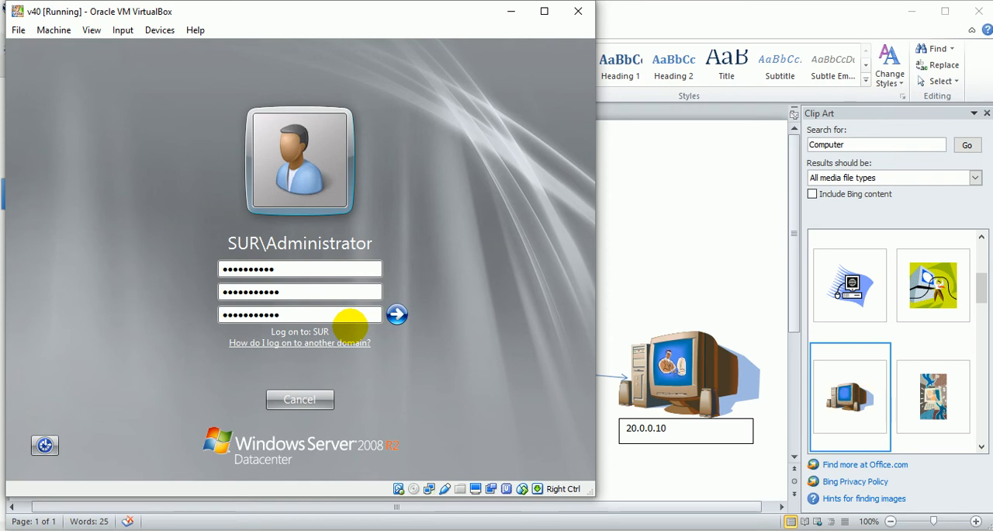
pyautogui.press('Return')
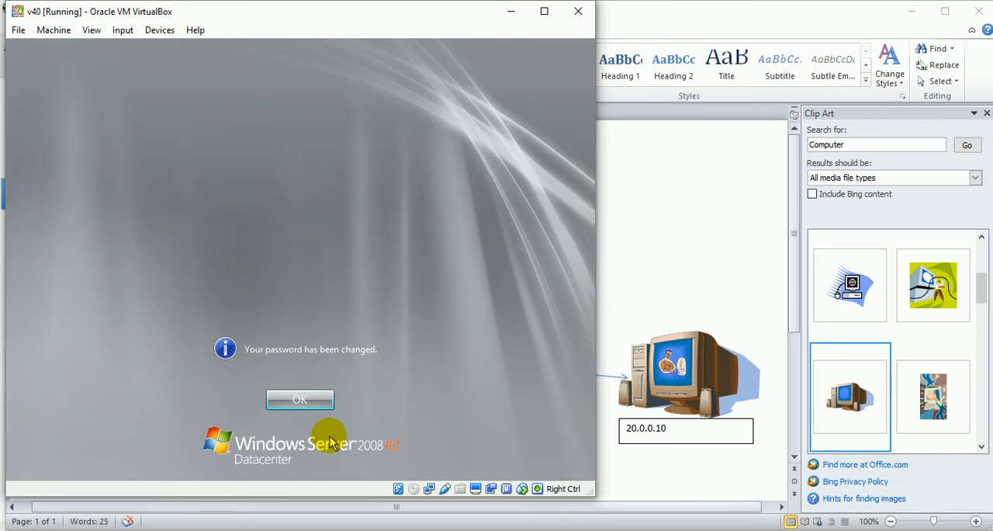
pyautogui.press('Return')
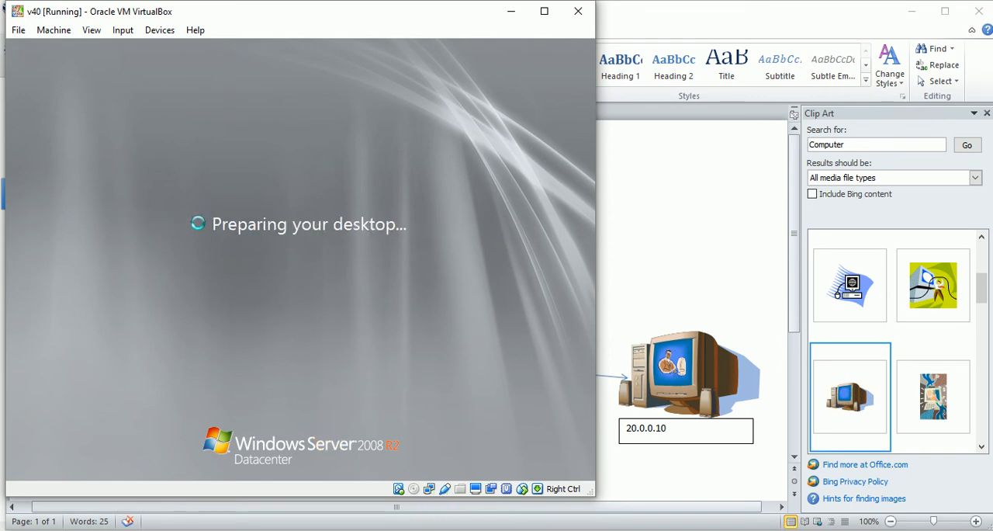
# Switch to the Winserver 90 machine and close its Server Manager window.
pyautogui.moveTo(516, 525)
pyautogui.click(550, 502)
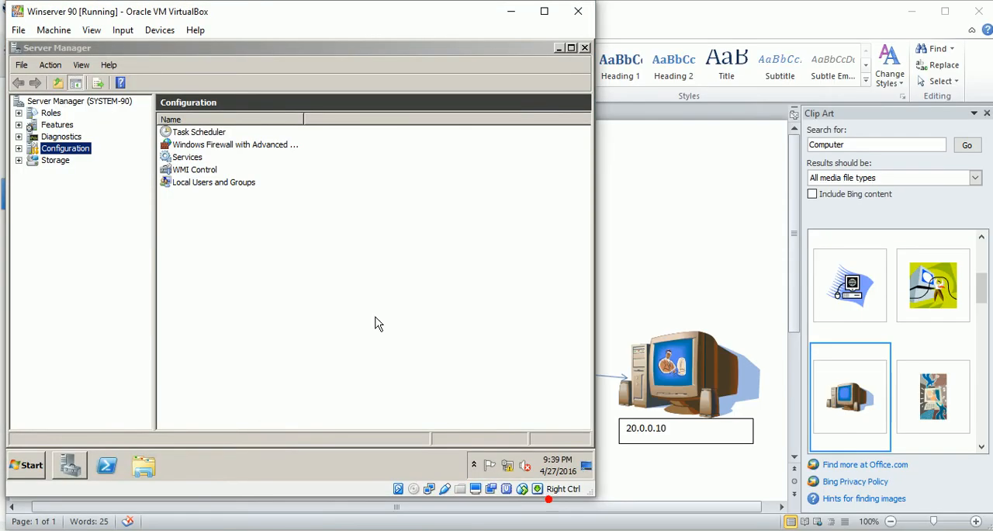
pyautogui.click(585, 48)
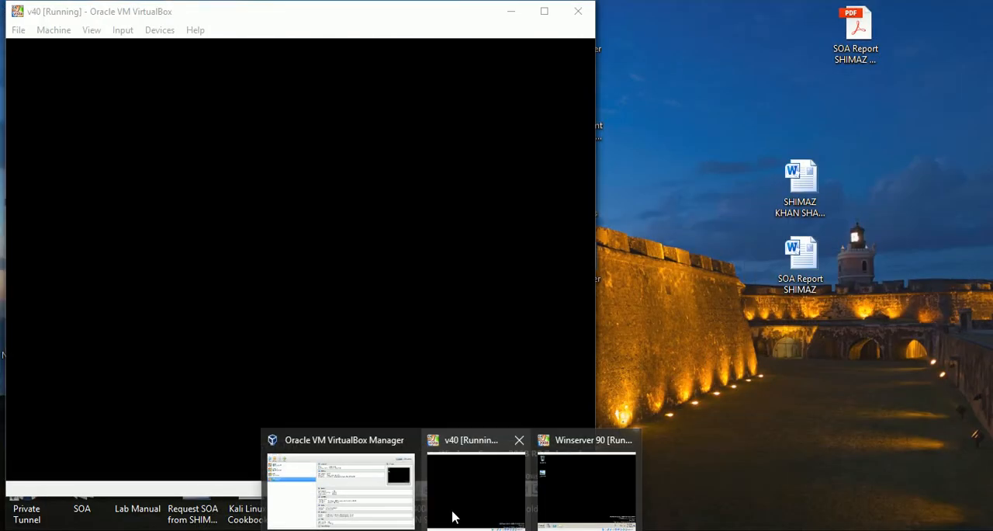
# Switch to the v40 machine, postpone Windows activation and dismiss the genuine software notice.
pyautogui.click(454, 518)
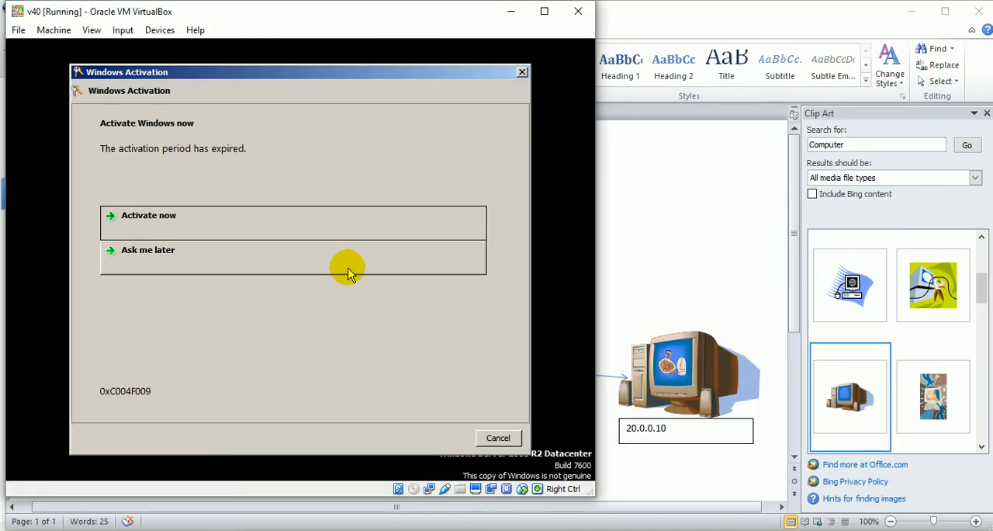
pyautogui.click(349, 272)
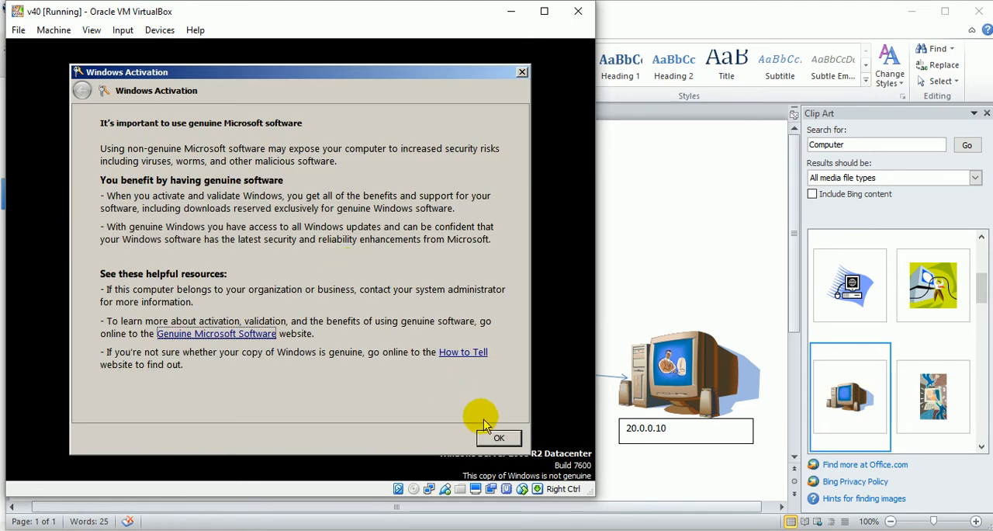
pyautogui.click(497, 439)
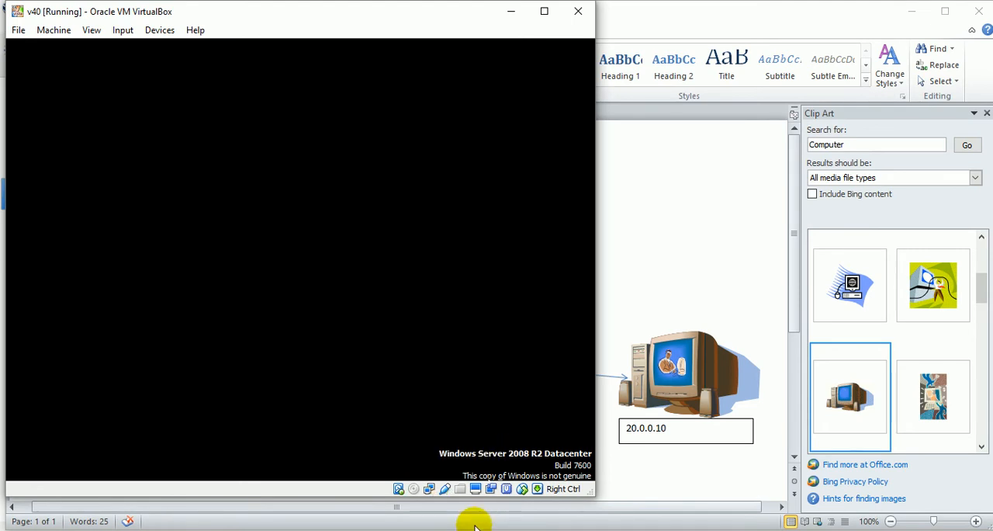
pyautogui.moveTo(451, 528)
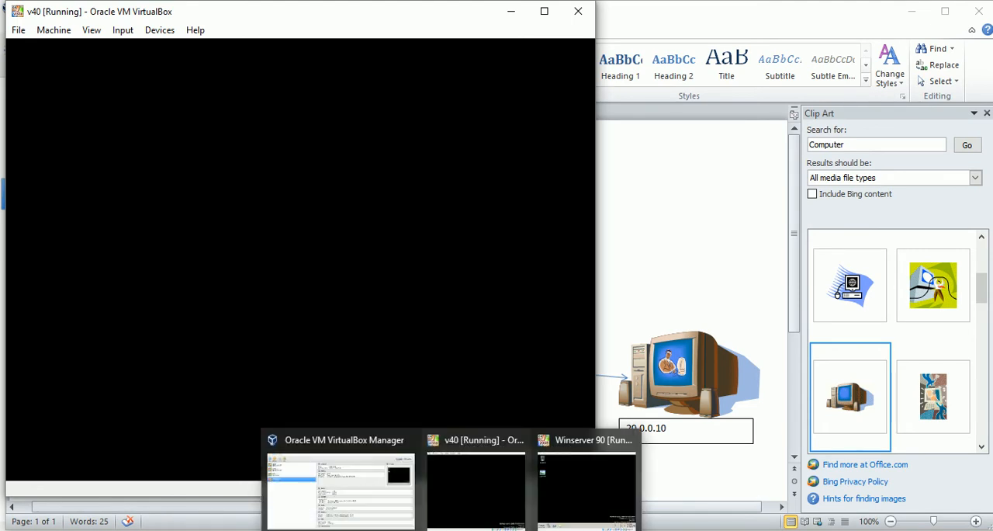
pyautogui.click(409, 277)
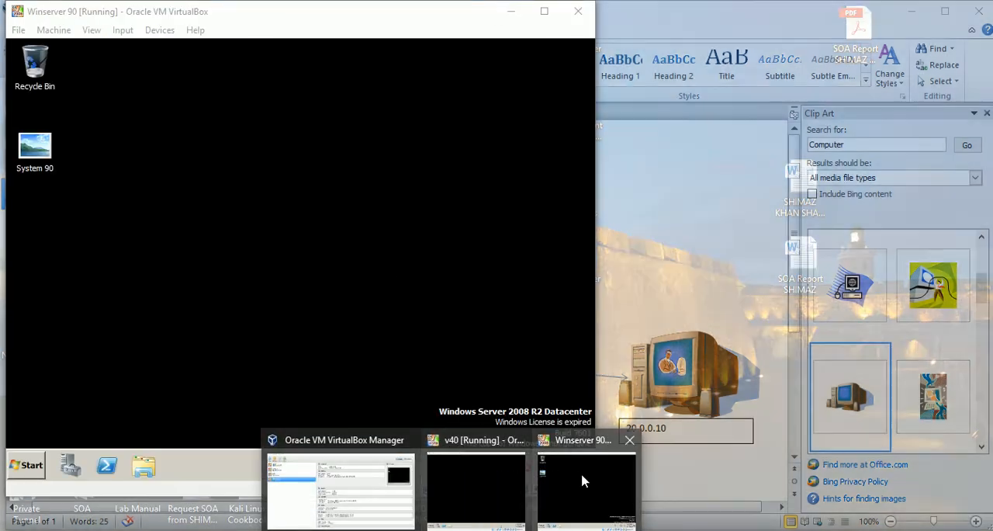
# Ping sur.com from a Command Prompt on Winserver 90, and close the prompt.
pyautogui.click(545, 439)
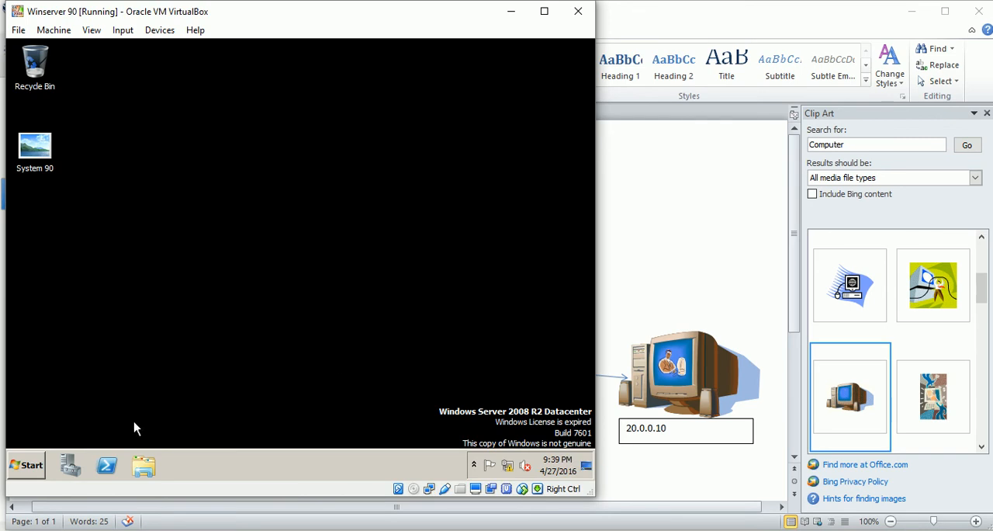
pyautogui.click(21, 465)
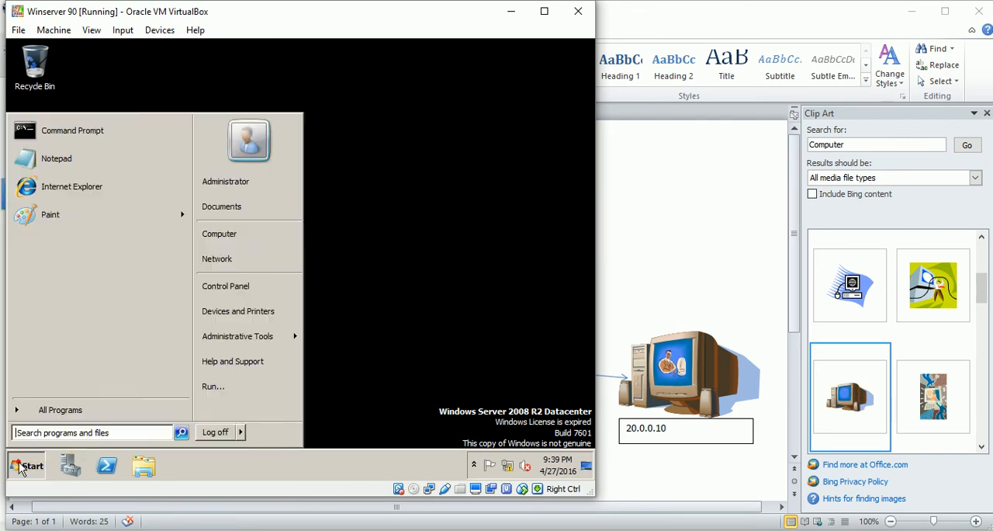
pyautogui.click(104, 129)
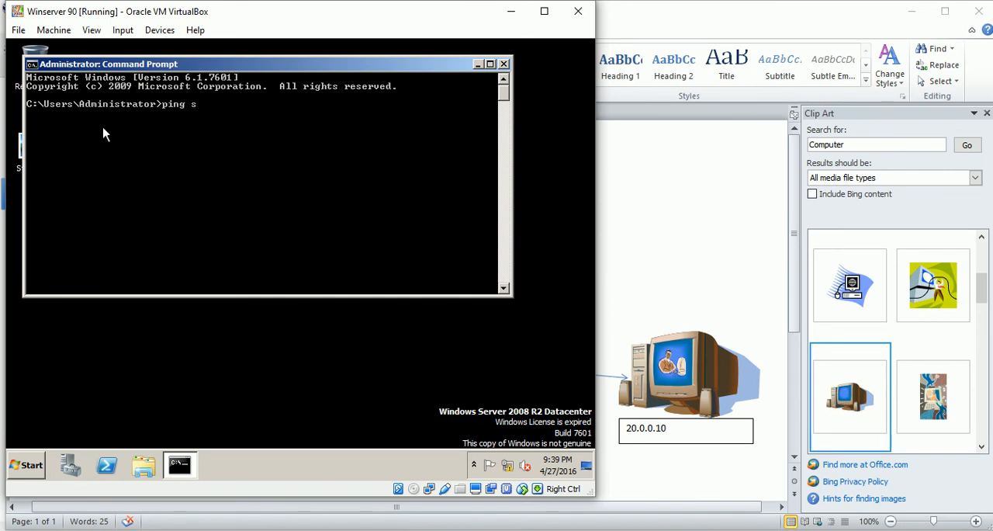
pyautogui.press('Return')
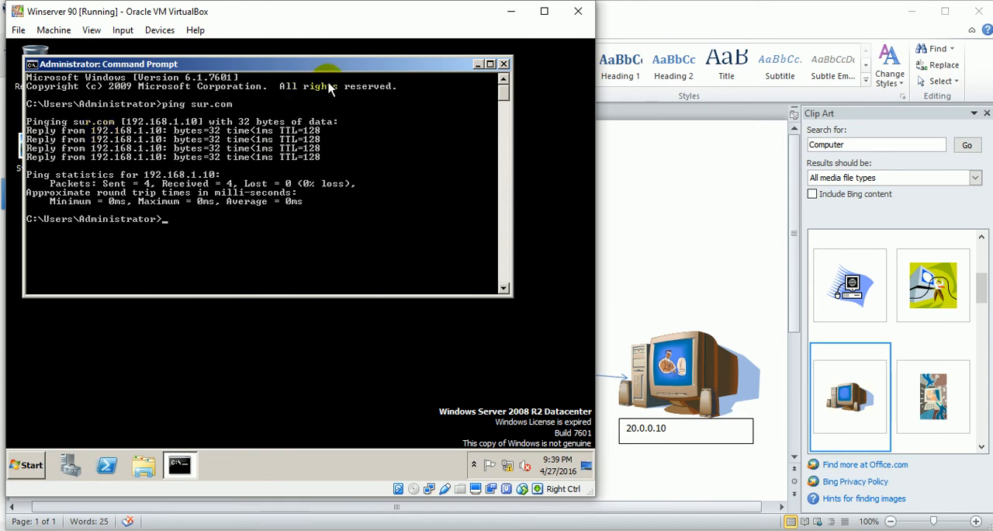
pyautogui.click(503, 64)
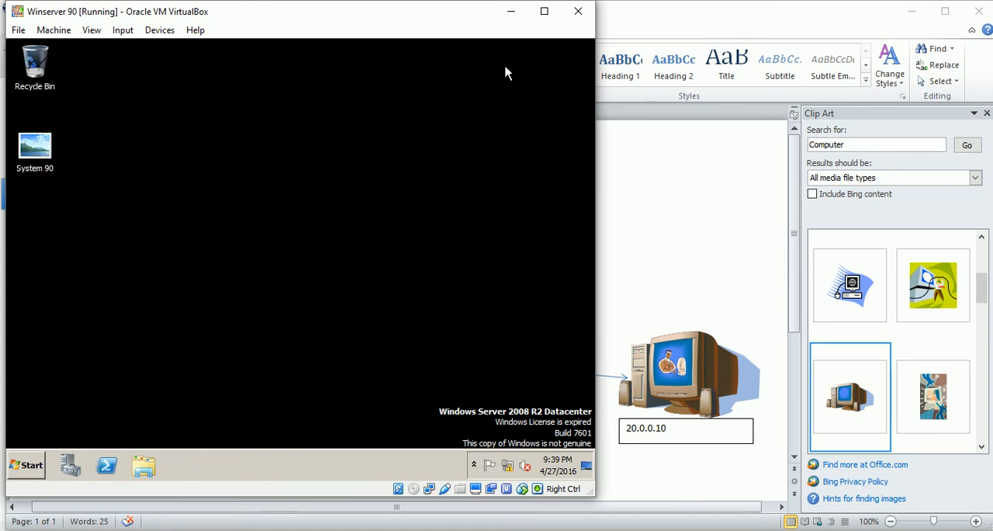
# Review the VPN network diagram in the Word document, and return to the Winserver 90 desktop.
pyautogui.click(27, 465)
pyautogui.hotkey('alt', 'Tab')
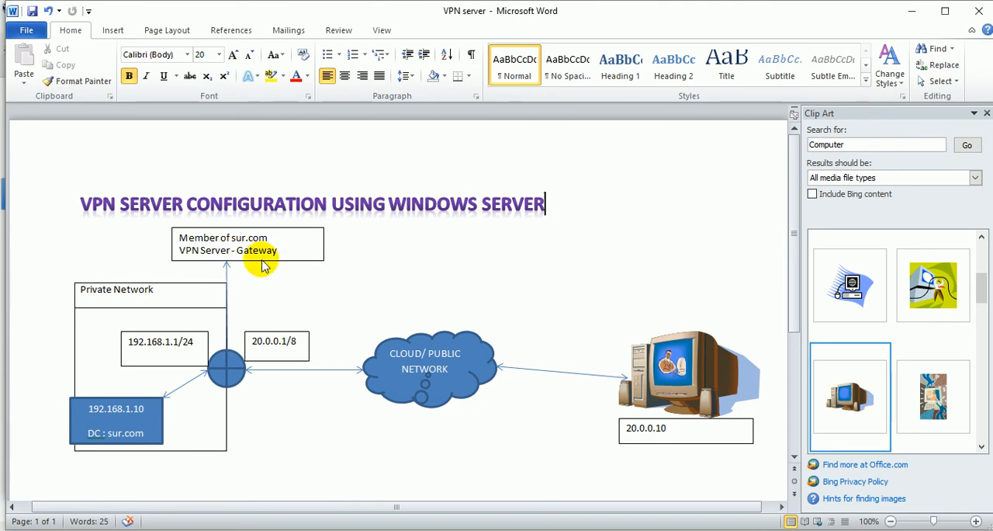
pyautogui.click(466, 529)
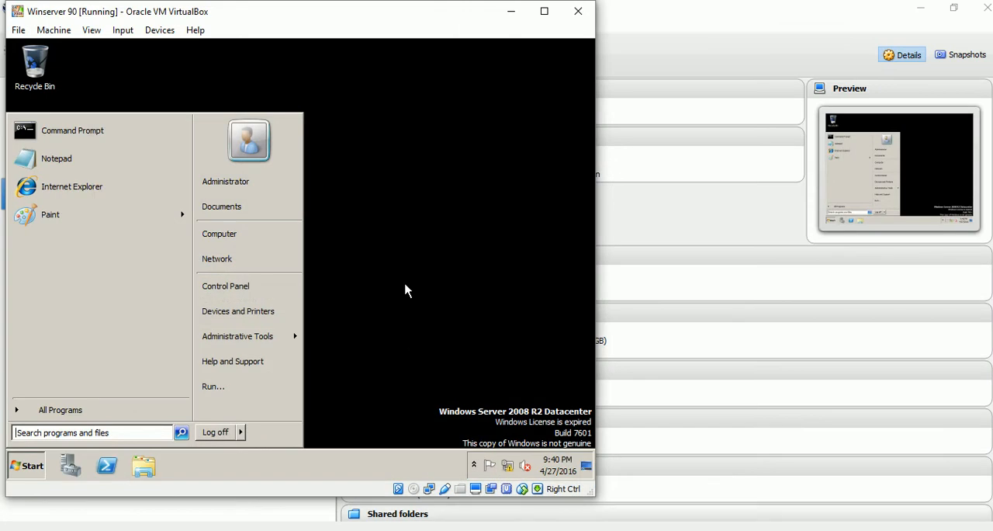
pyautogui.click(406, 288)
# In the computer name settings of Winserver 90, change its membership from workgroup to the domain sur.com.
pyautogui.click(33, 465)
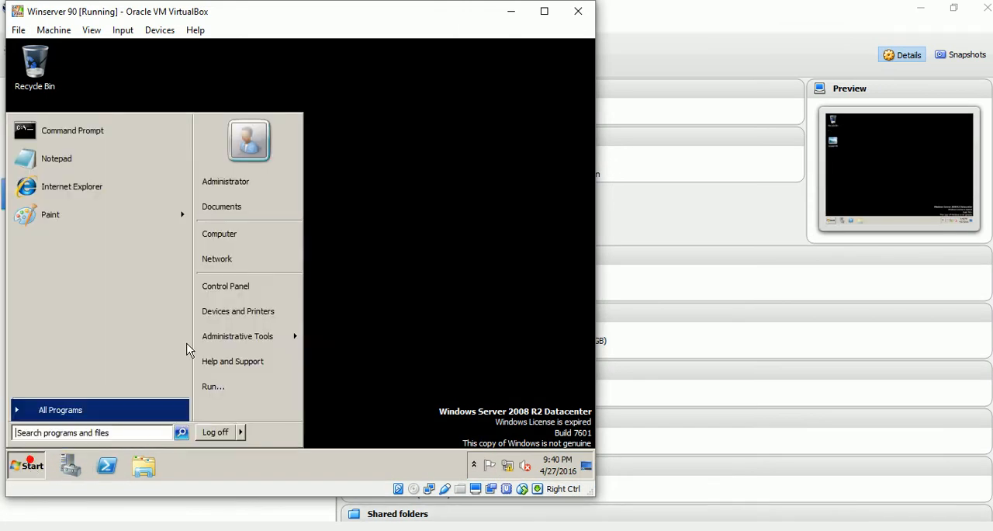
pyautogui.rightClick(240, 235)
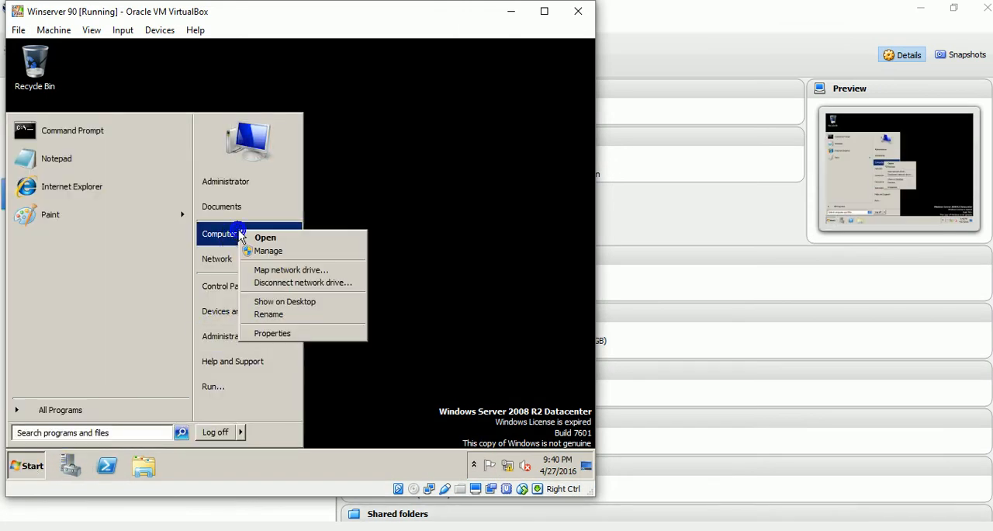
pyautogui.click(279, 333)
pyautogui.click(98, 167)
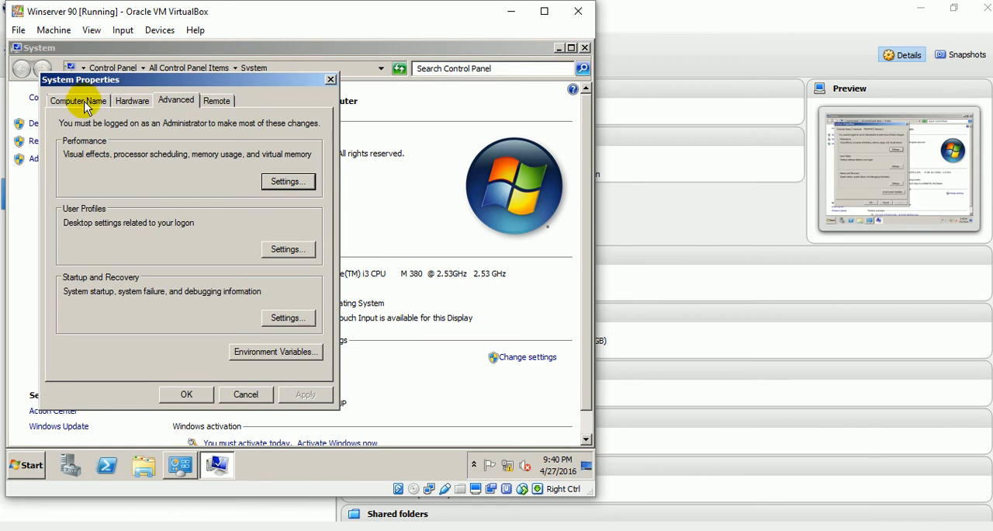
pyautogui.click(87, 105)
pyautogui.click(283, 241)
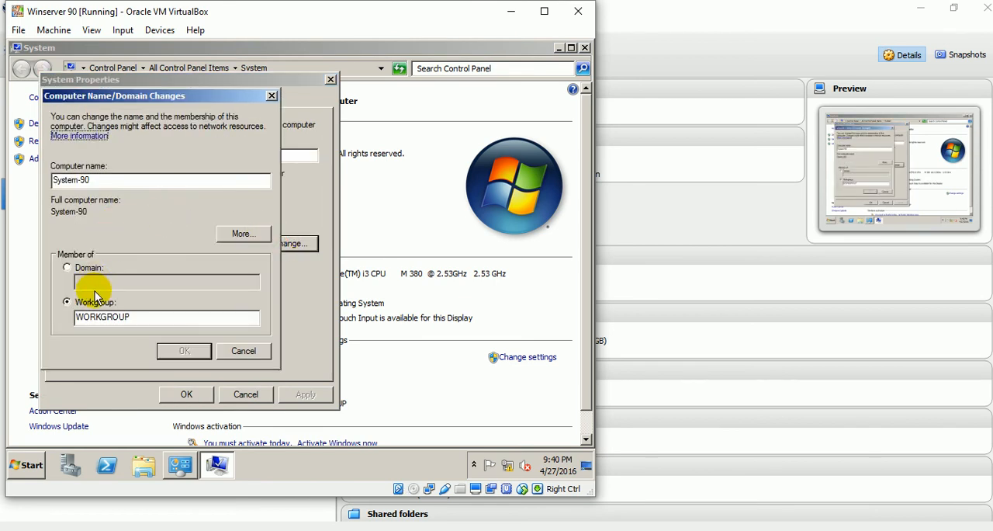
pyautogui.click(76, 271)
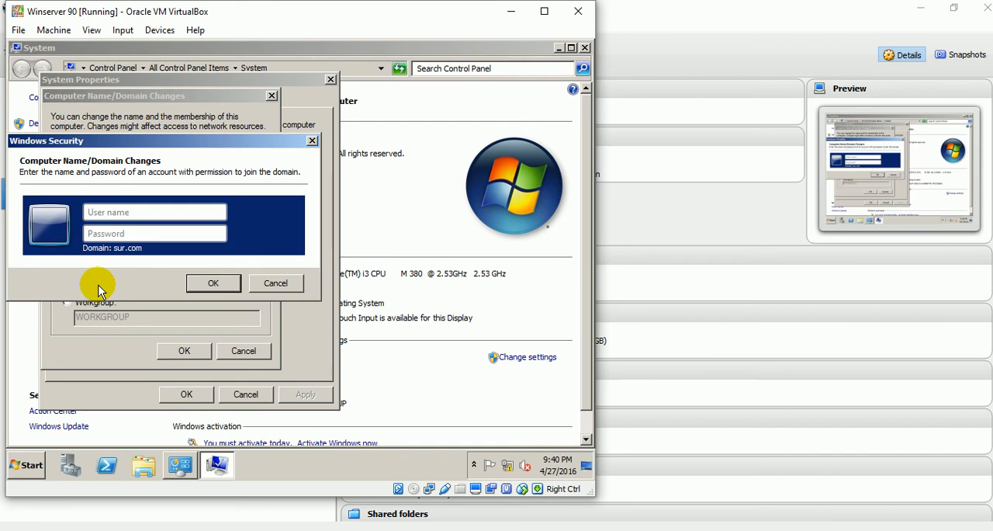
# Authorize the domain join with the user name administrator and the account password.
pyautogui.write('adminis')
pyautogui.write('trator')
pyautogui.press('Tab')
pyautogui.write('P•••••••')
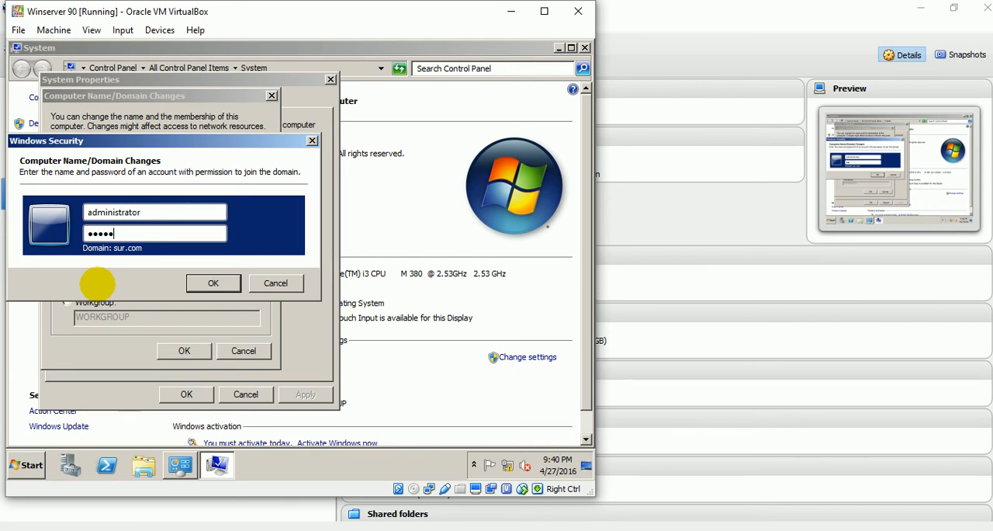
pyautogui.write('••')
pyautogui.press('Return')
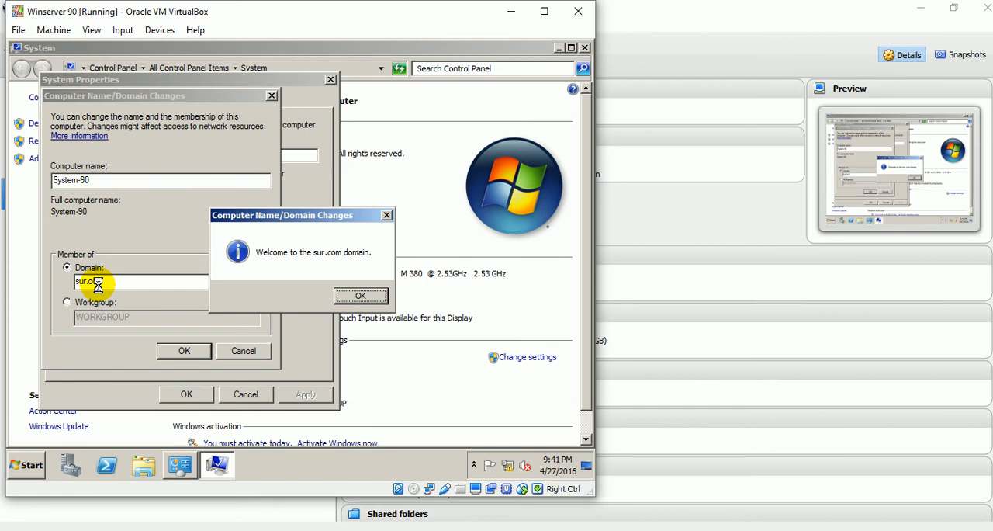
# Acknowledge the domain join messages, close System Properties and restart Winserver 90 immediately.
pyautogui.press('Return')
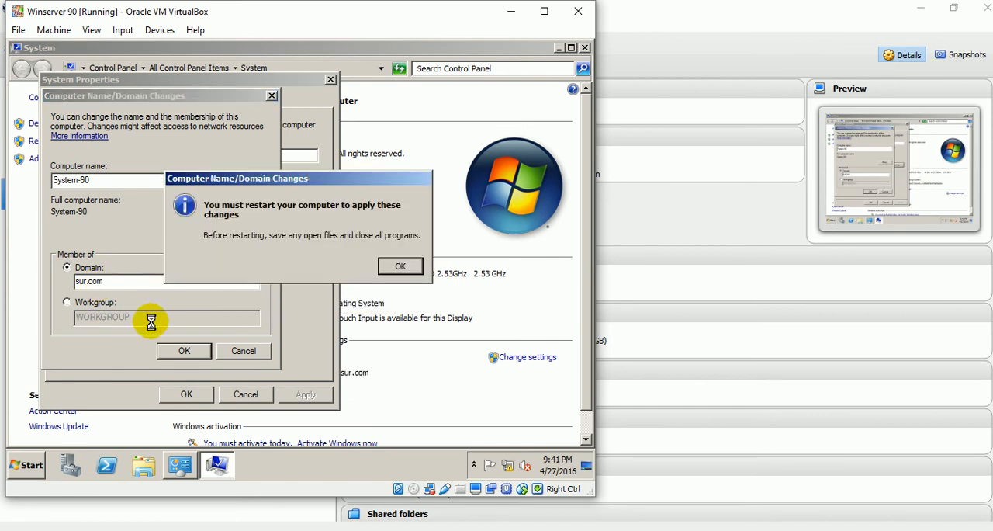
pyautogui.click(400, 267)
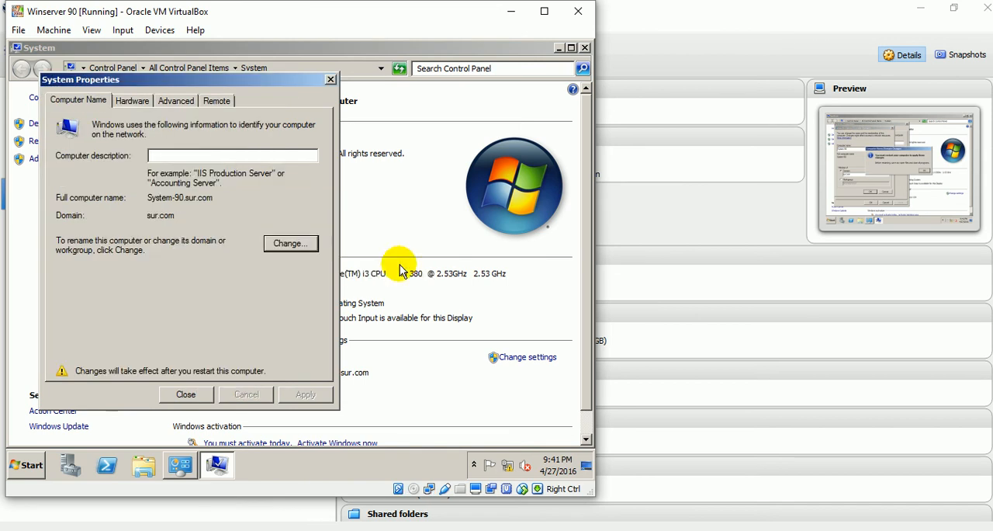
pyautogui.click(197, 394)
pyautogui.click(307, 261)
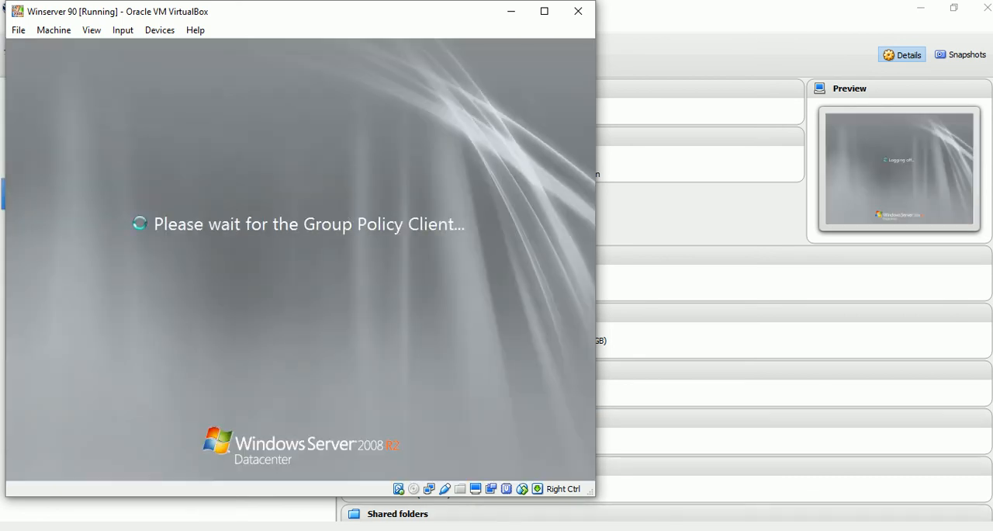
pyautogui.click(870, 529)
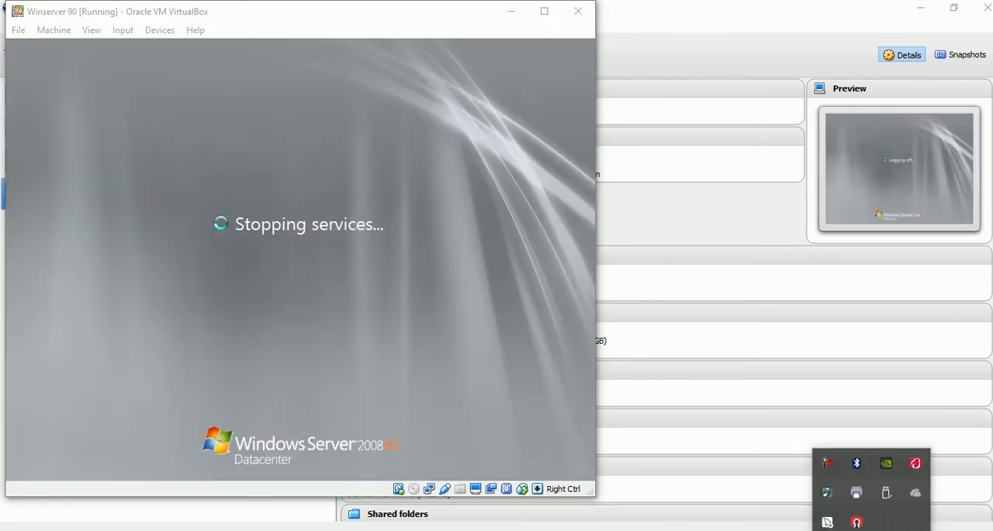
pyautogui.click(827, 461)
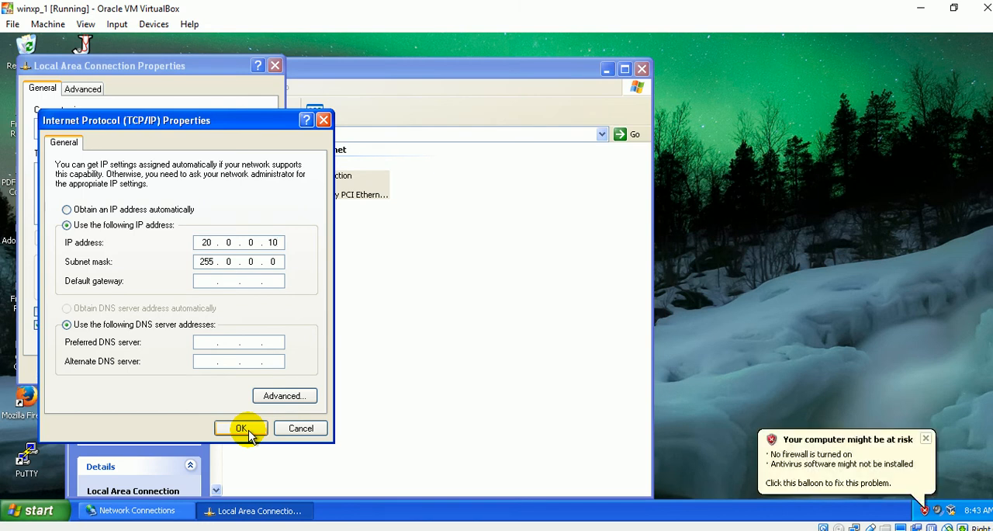
# On winxp_1, set the Local Area Connection's preferred DNS server to 192.168.1.10 and close the connection properties.
pyautogui.click(212, 342)
pyautogui.write('192 . 13')
pyautogui.press('BackSpace')
pyautogui.write('68.1.10')
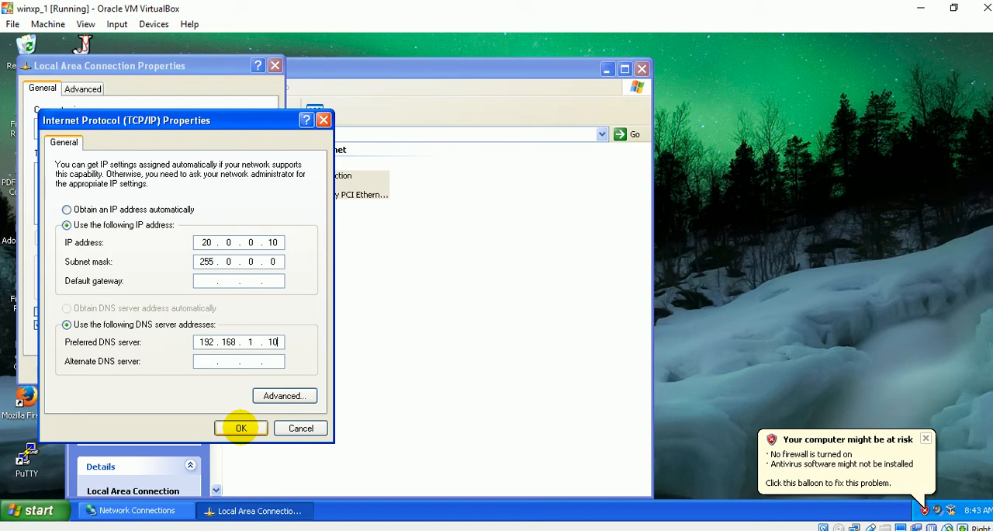
pyautogui.click(242, 428)
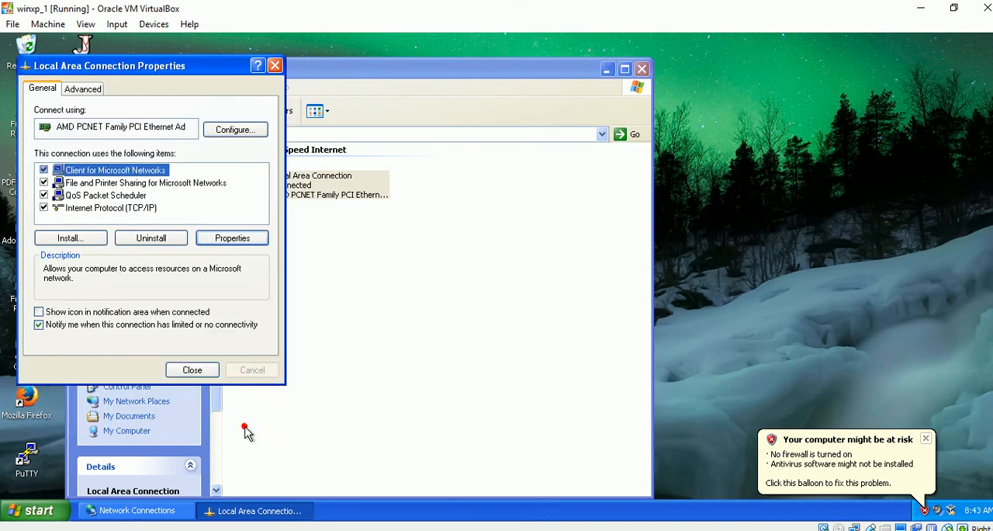
pyautogui.click(204, 373)
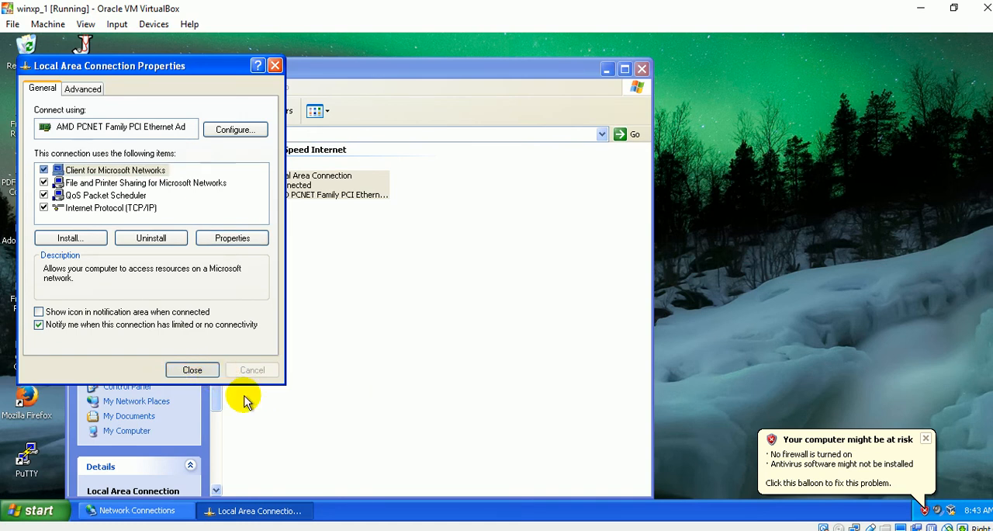
pyautogui.click(192, 370)
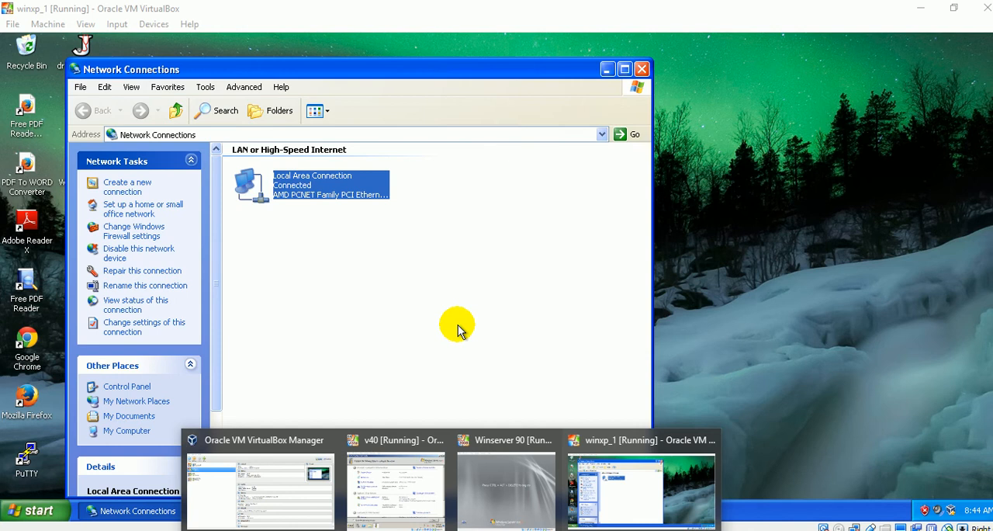
# Ping the VPN gateway's public address 20.0.0.1 from a Command Prompt on winxp_1, checking the address in the Word diagram.
pyautogui.click(598, 465)
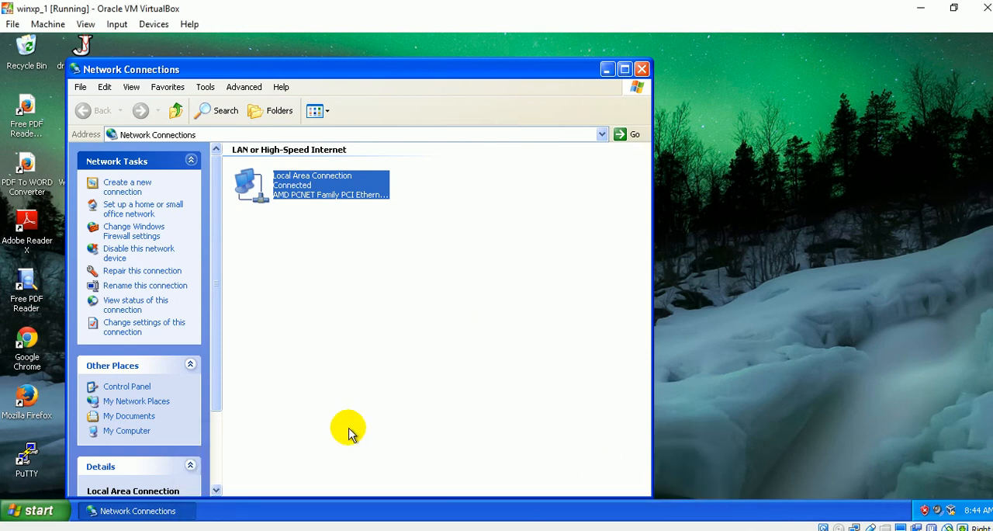
pyautogui.click(39, 510)
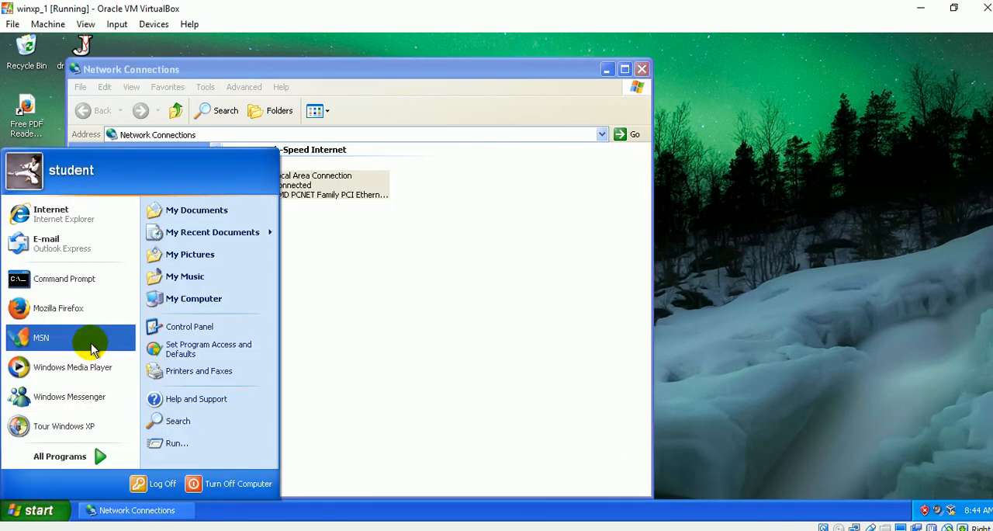
pyautogui.click(83, 283)
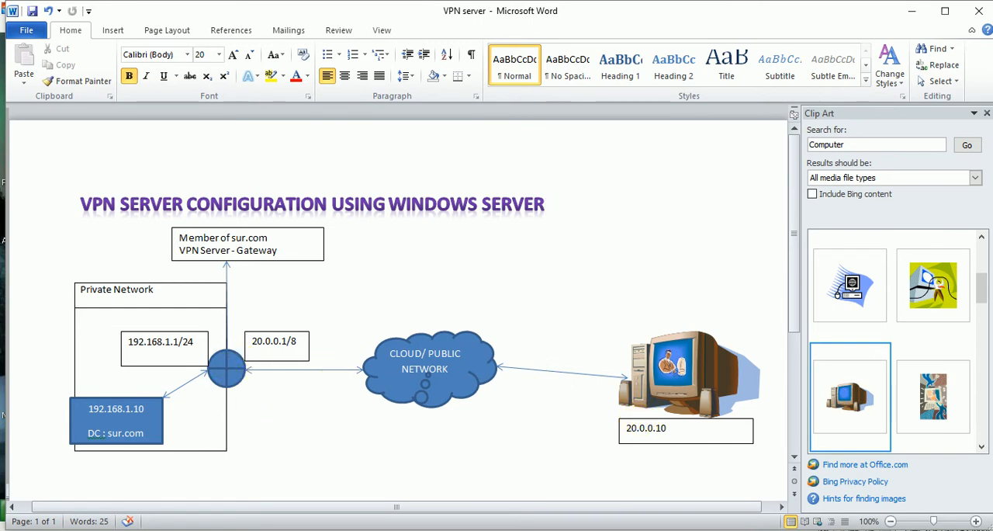
pyautogui.click(596, 485)
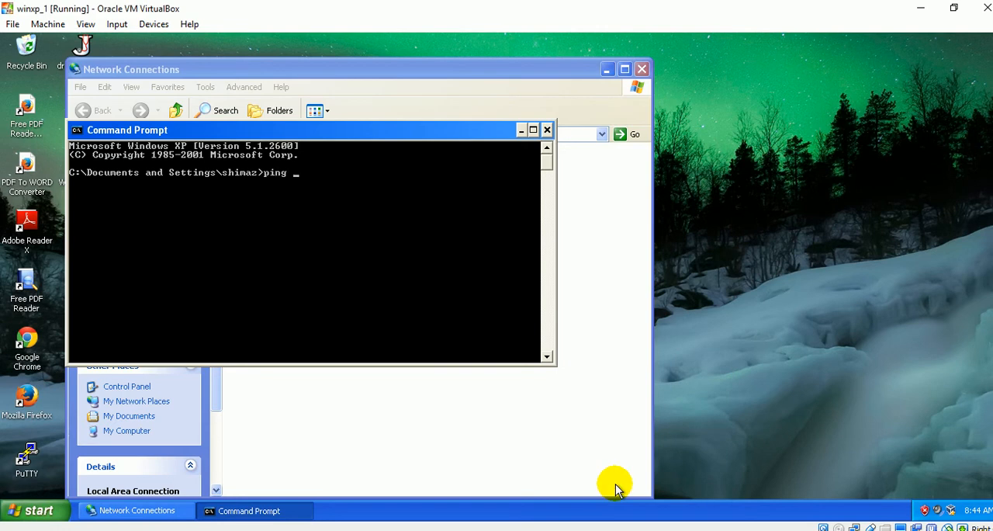
pyautogui.write('0.0.1')
pyautogui.press('Return')
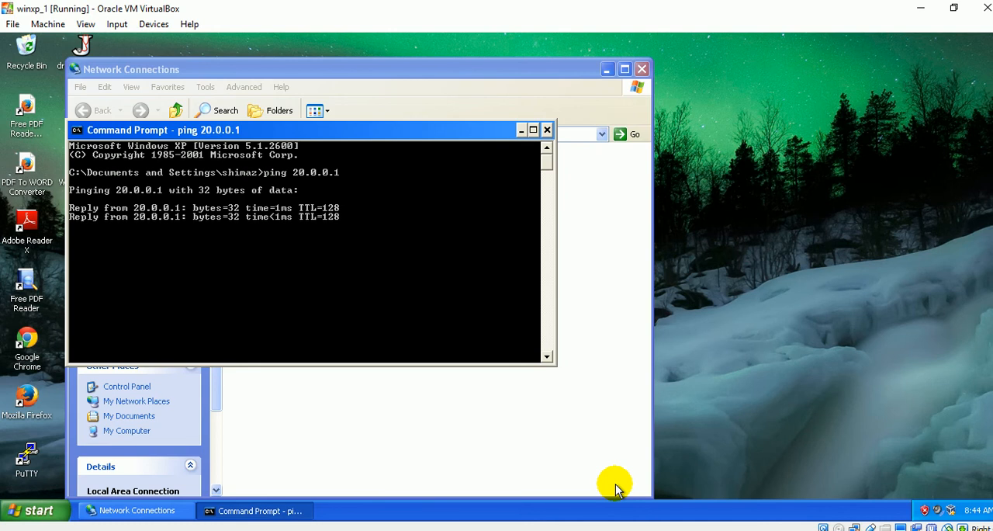
# Stop the running ping and close the Network Connections window on winxp_1.
pyautogui.hotkey('ctrl', 'c')
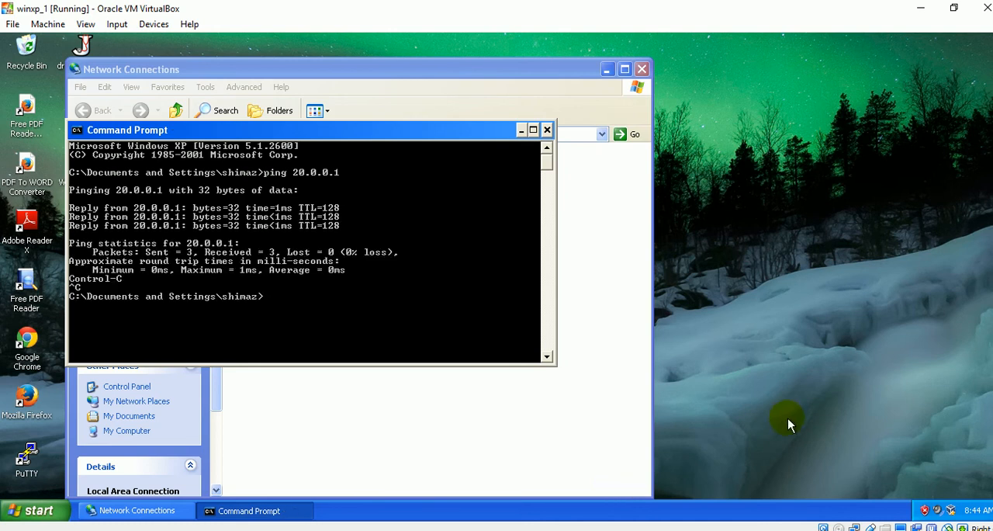
pyautogui.click(643, 69)
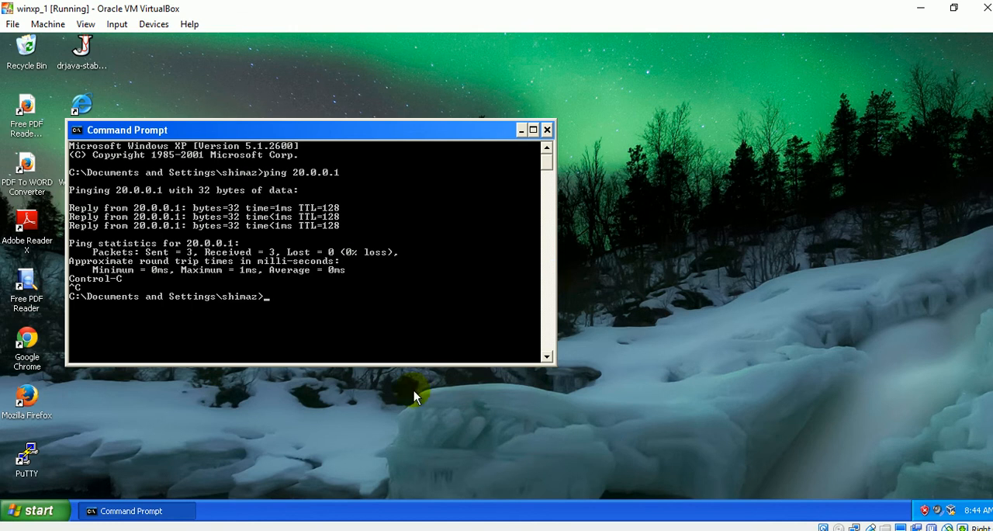
# Switch to the Winserver 90 machine and send it the Ctrl-Alt-Del sequence to reach the logon screen.
pyautogui.click(443, 526)
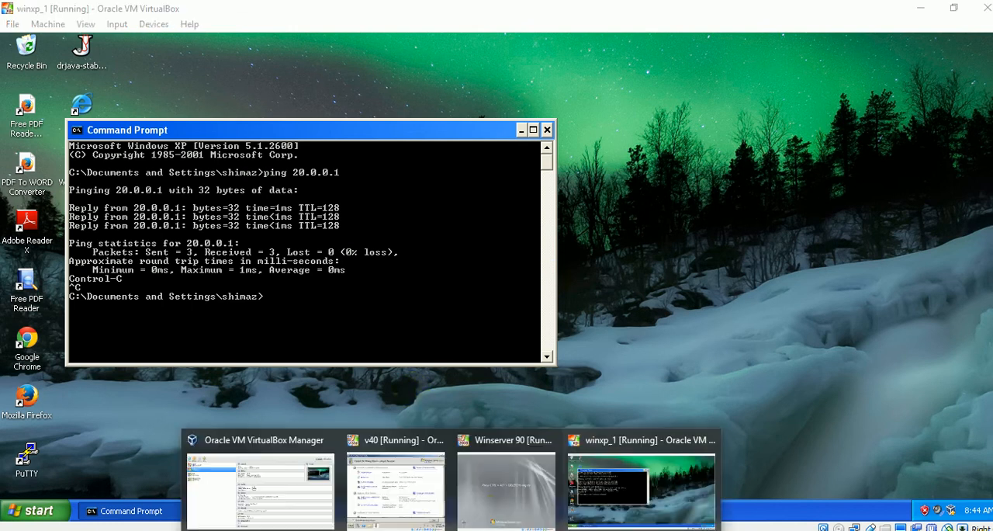
pyautogui.click(497, 475)
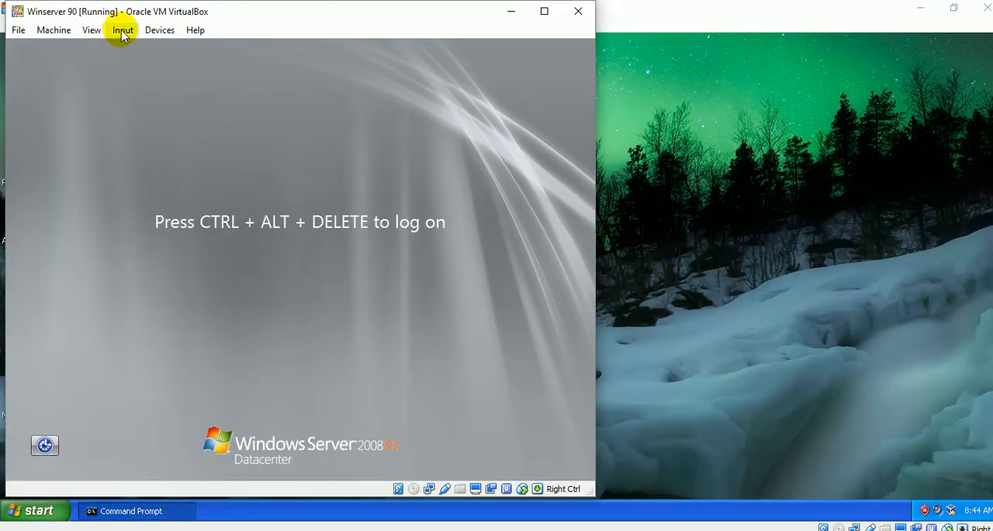
pyautogui.click(121, 31)
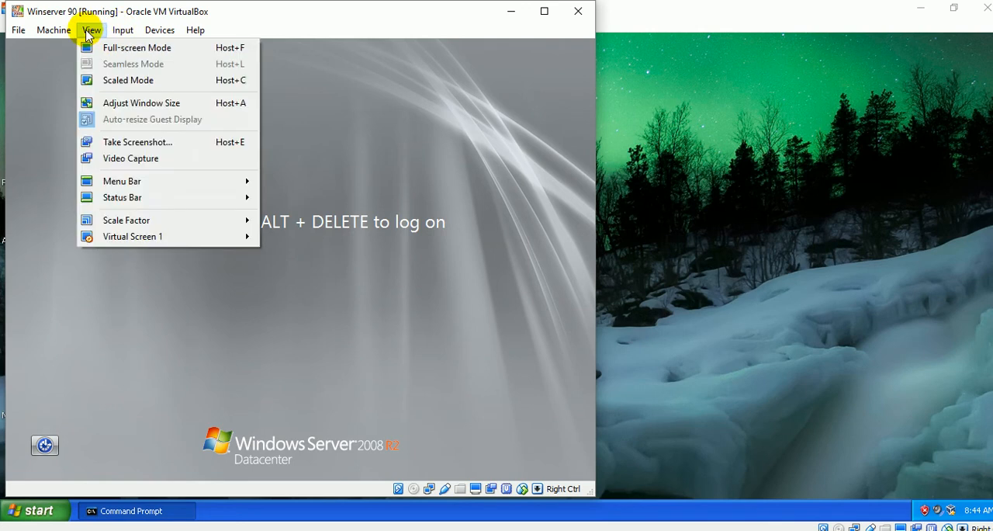
pyautogui.moveTo(142, 35)
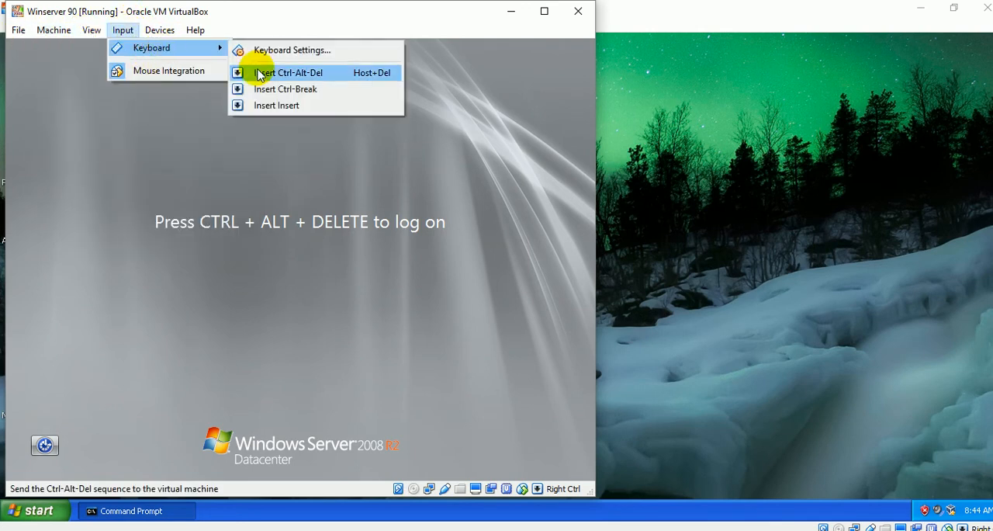
pyautogui.click(260, 72)
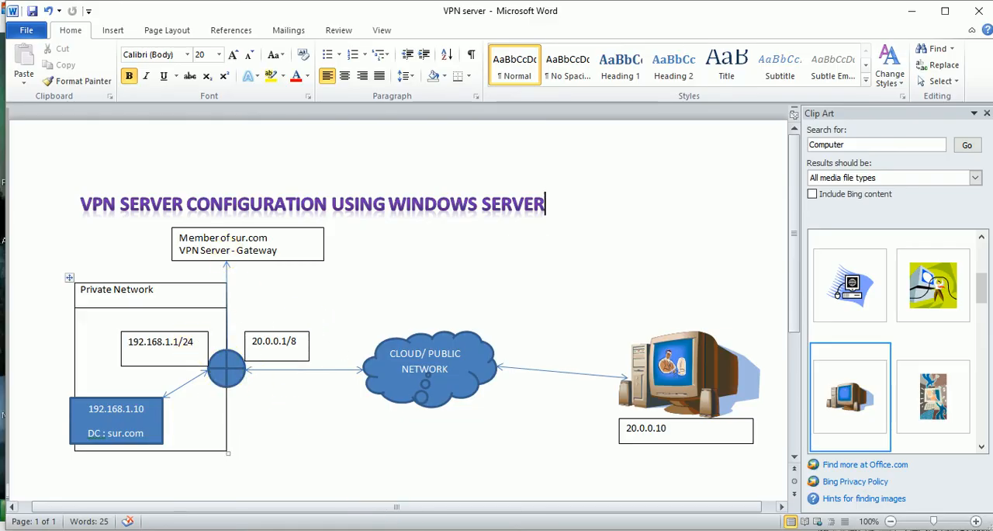
# Return to Winserver 90, choose to log on as another user and enter the sur.com domain administrator's full logon name.
pyautogui.moveTo(455, 525)
pyautogui.click(509, 484)
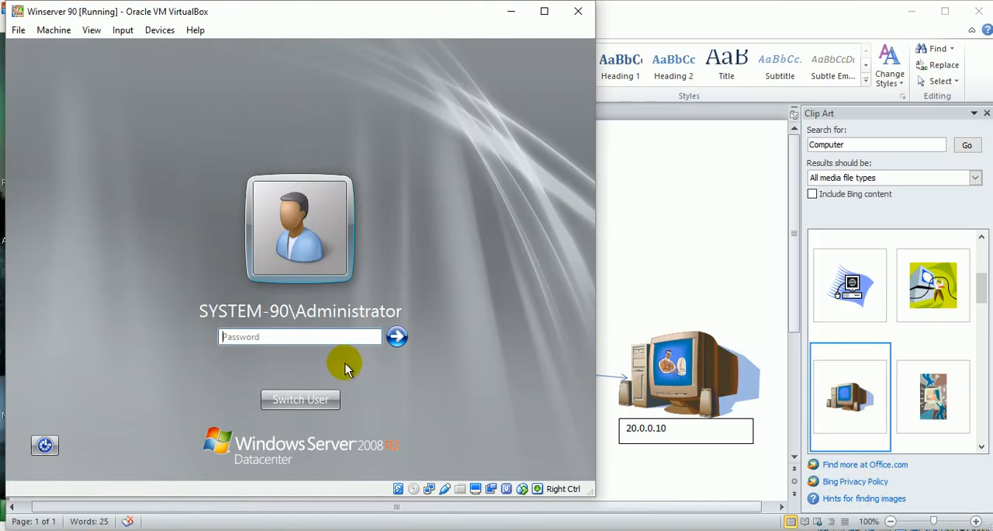
pyautogui.click(328, 399)
pyautogui.click(366, 302)
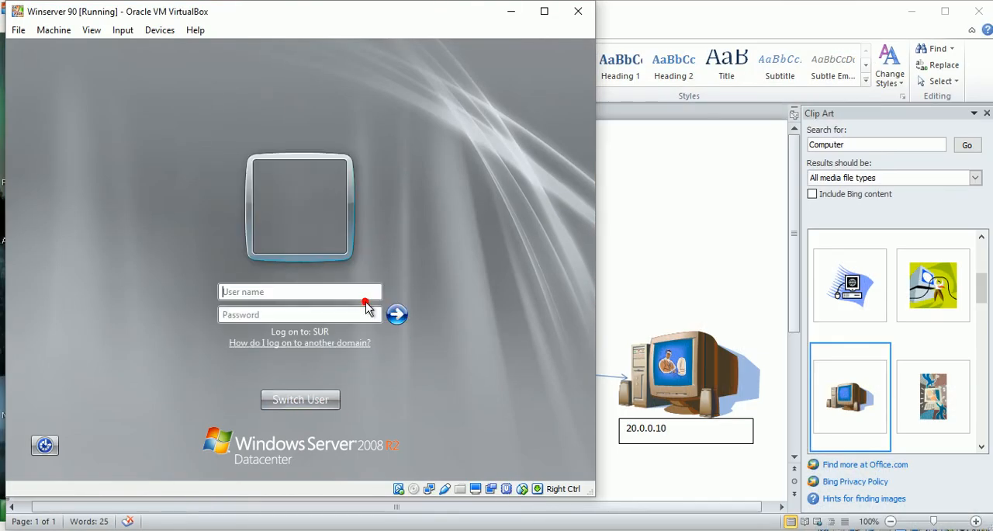
pyautogui.click(339, 292)
pyautogui.write('adm')
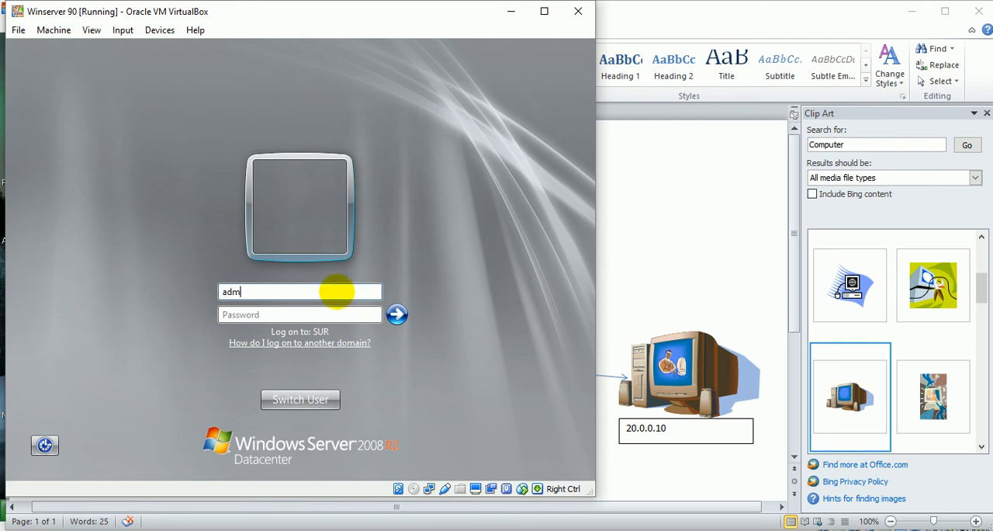
pyautogui.write('inistrator')
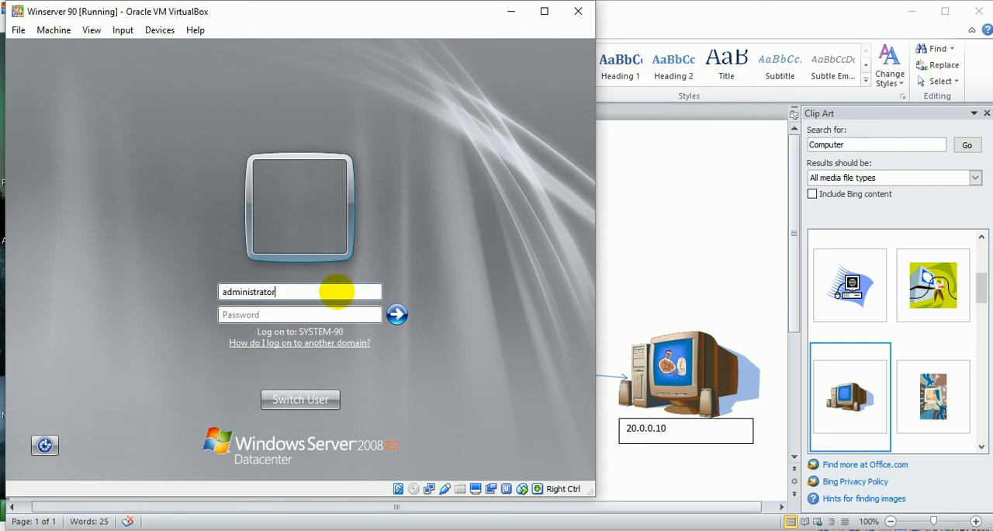
pyautogui.write('@')
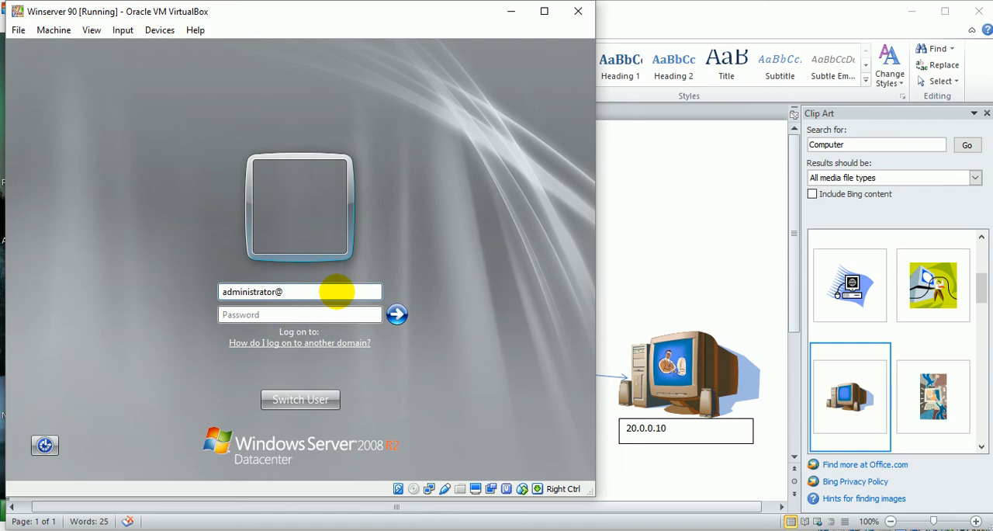
pyautogui.write('sur.com')
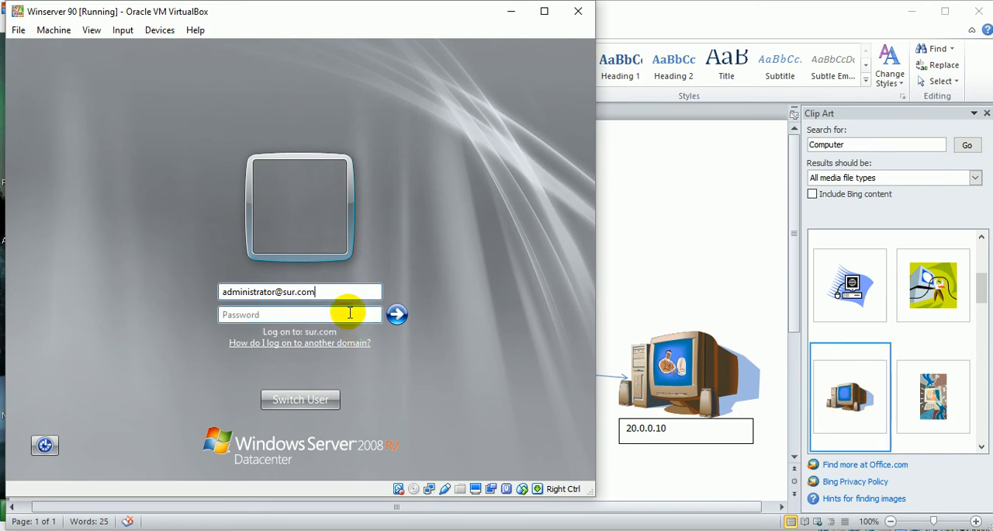
# Enter the domain administrator's account password and log on to Winserver 90.
pyautogui.click(348, 311)
pyautogui.write('Pa$$w0rd')
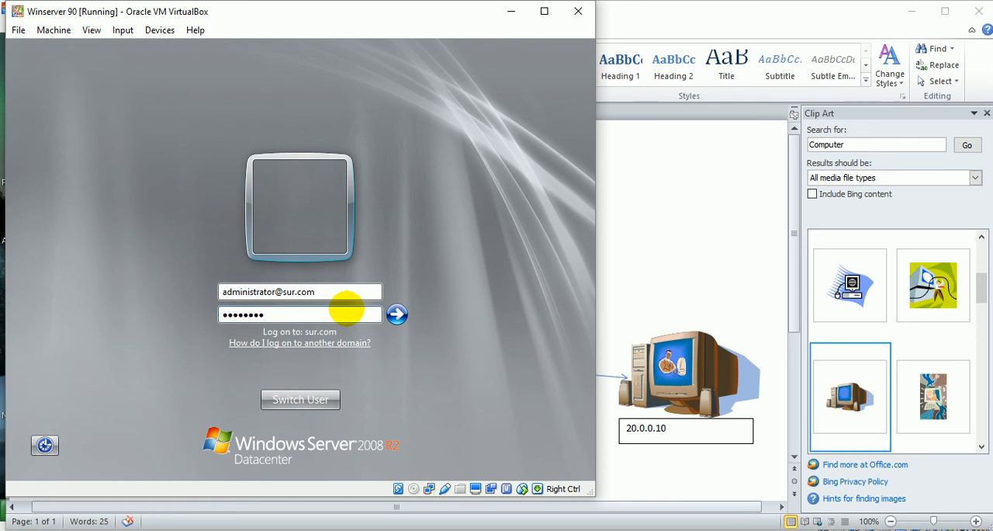
pyautogui.write('123')
pyautogui.press('Return')
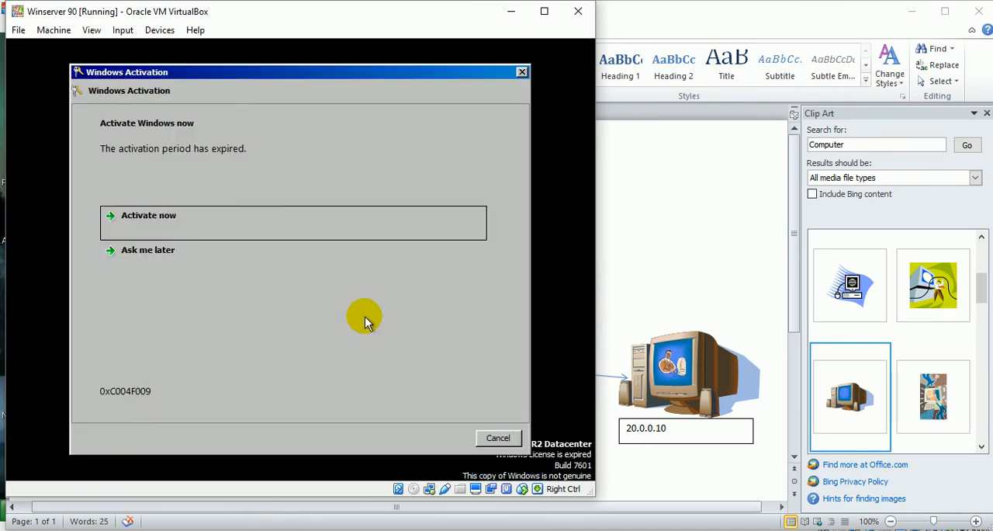
# Postpone Windows activation with Ask me later and dismiss the Windows Activation dialog.
pyautogui.click(314, 254)
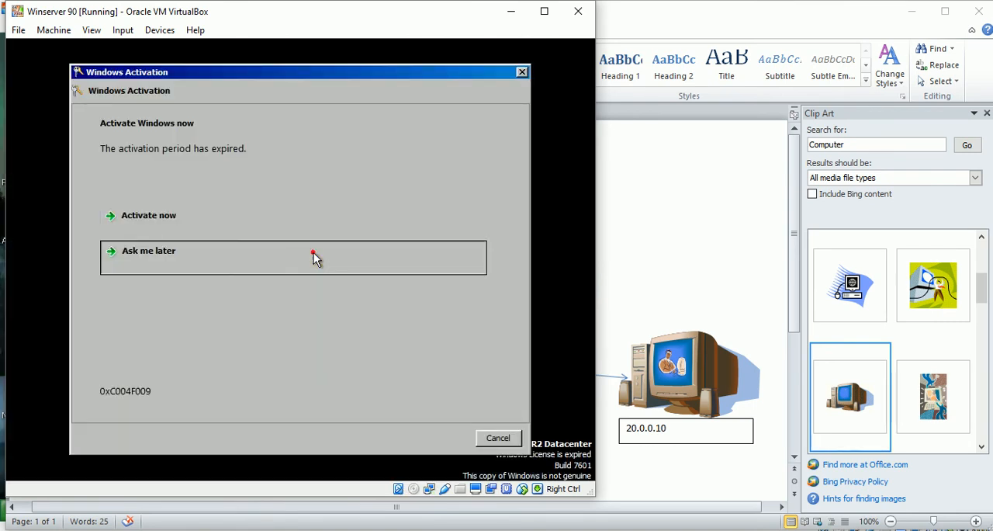
pyautogui.click(499, 439)
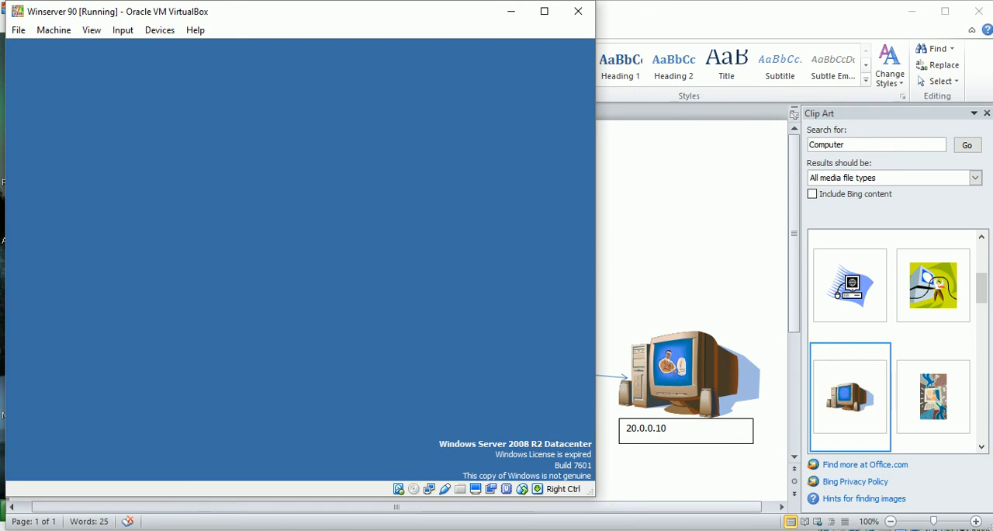
pyautogui.click(409, 323)
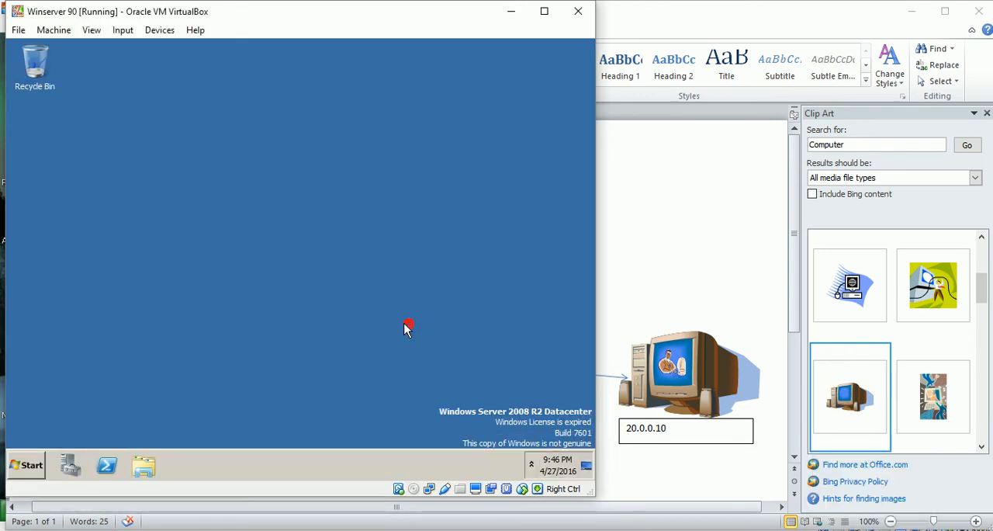
# Open Server Manager on Winserver 90.
pyautogui.click(31, 463)
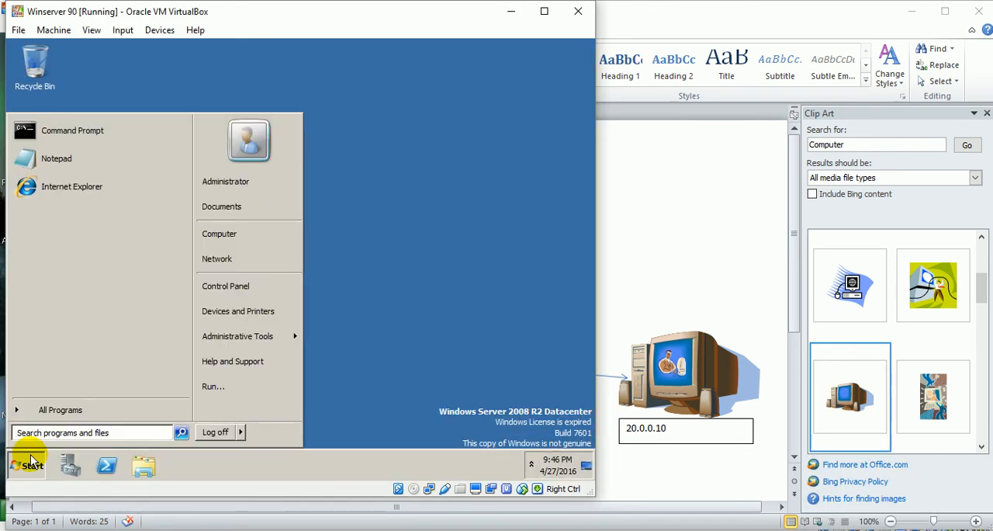
pyautogui.click(68, 466)
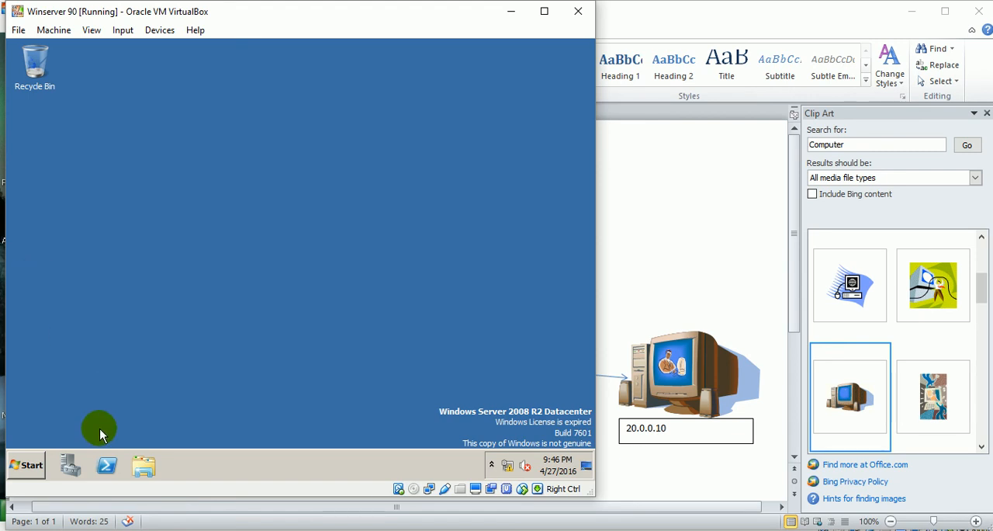
pyautogui.click(71, 461)
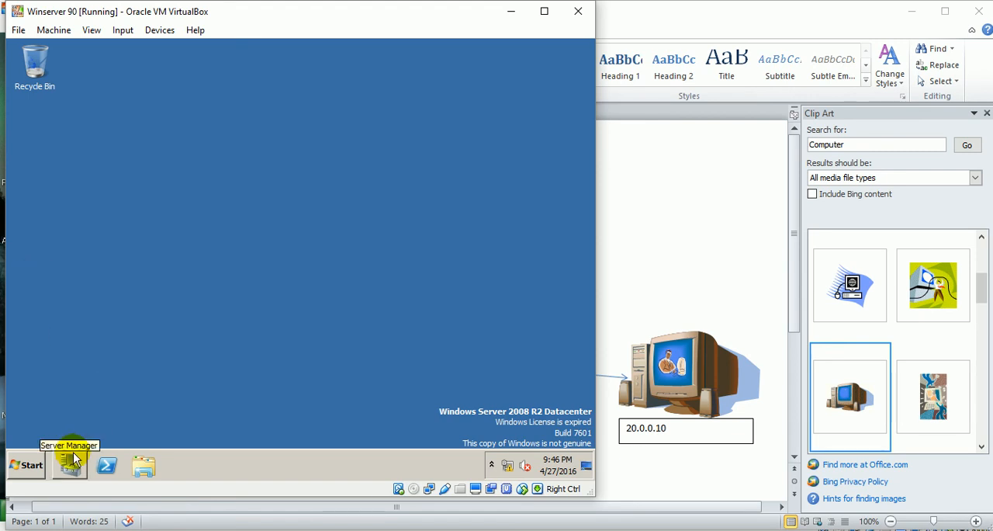
pyautogui.click(195, 402)
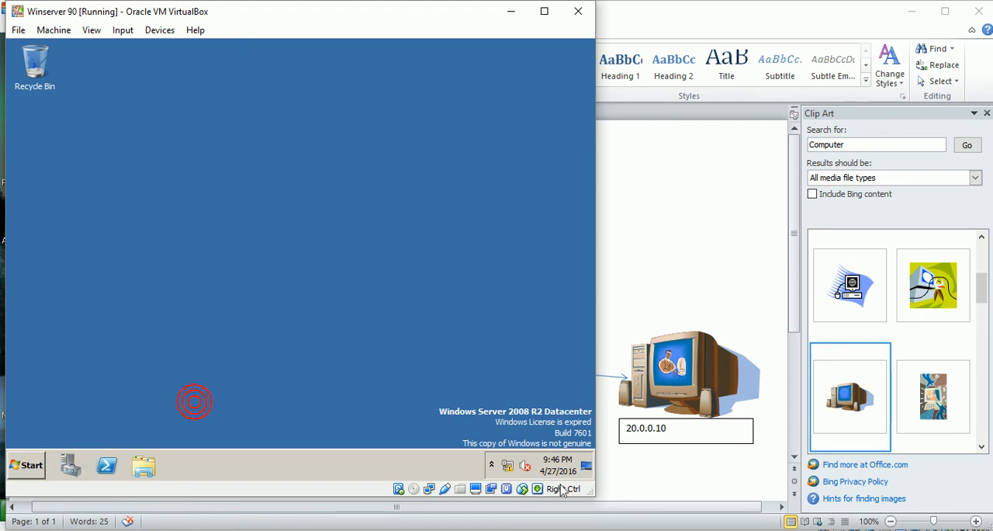
pyautogui.click(872, 529)
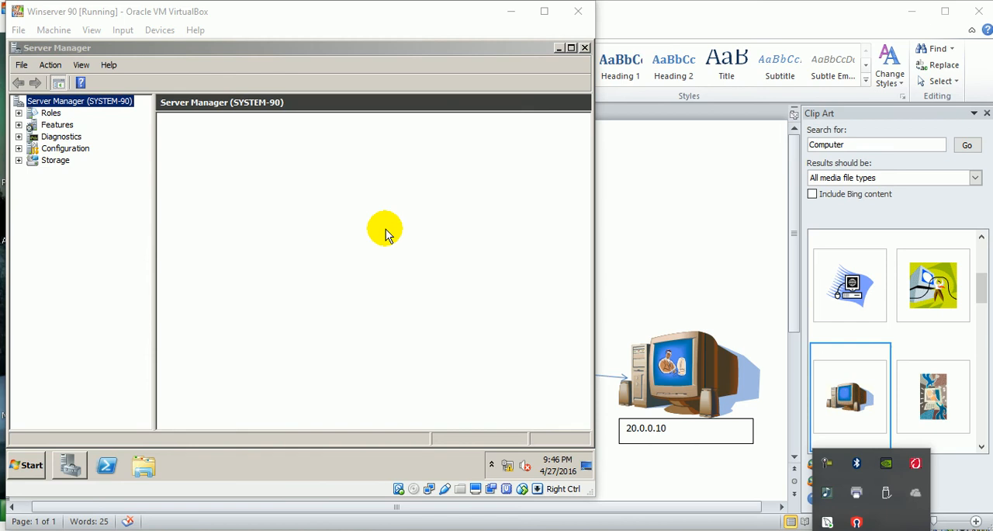
pyautogui.click(343, 234)
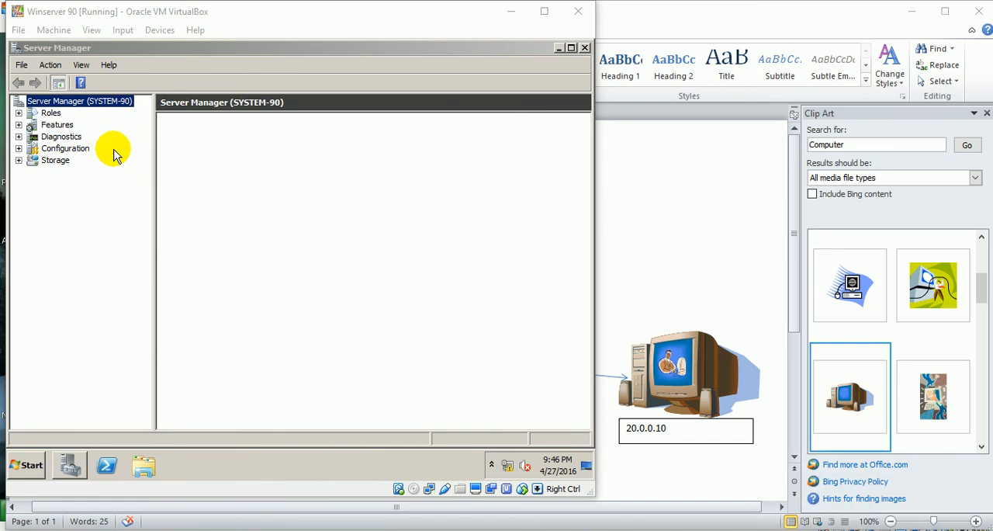
# Start the Add Roles Wizard from the Roles page and select the Network Policy and Access Services role.
pyautogui.click(51, 113)
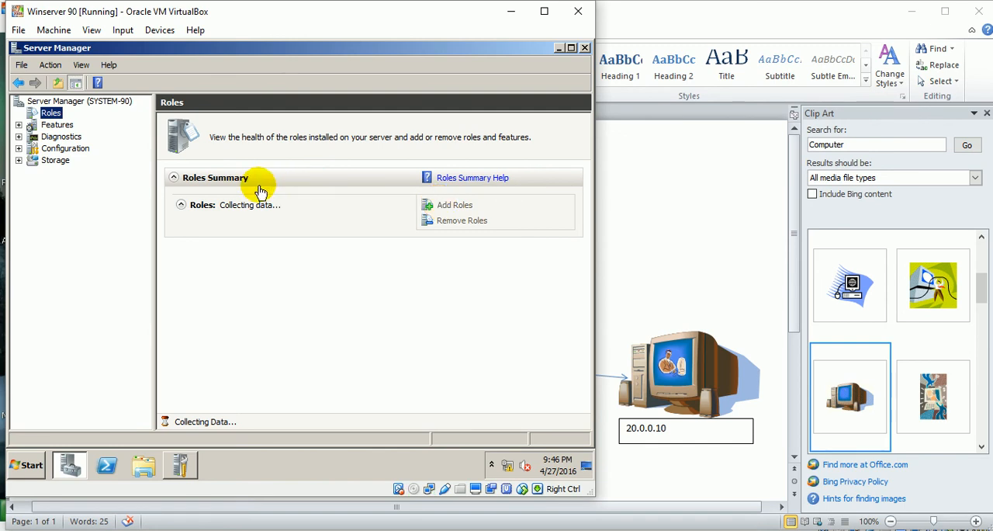
pyautogui.click(456, 207)
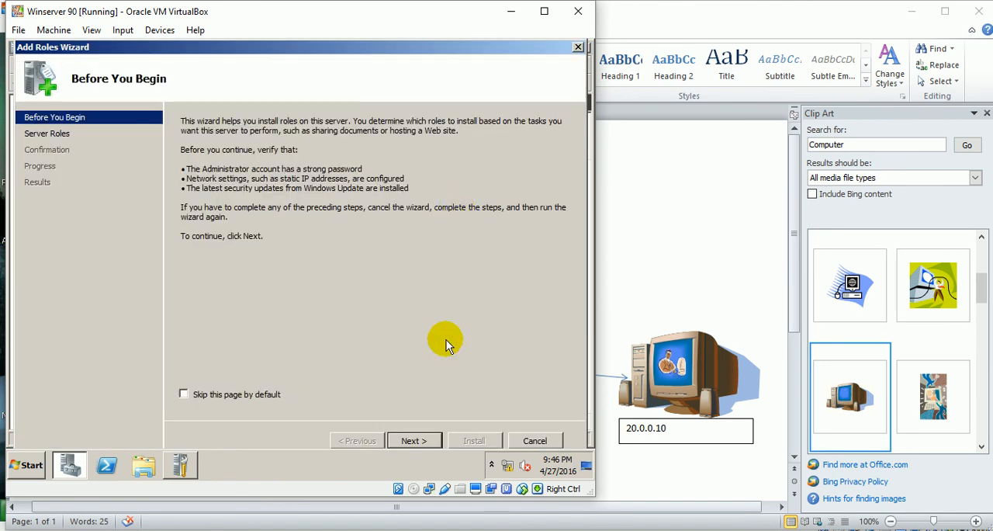
pyautogui.click(415, 441)
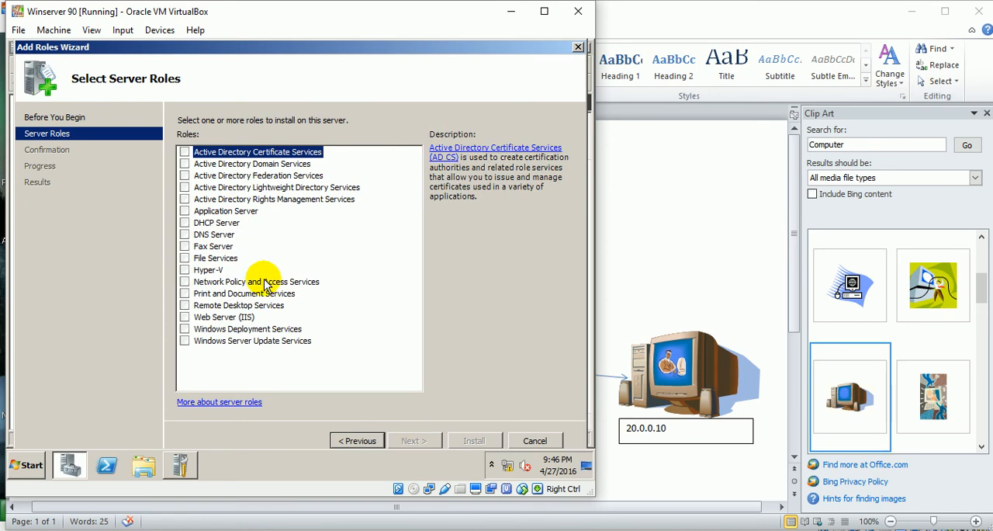
pyautogui.click(185, 281)
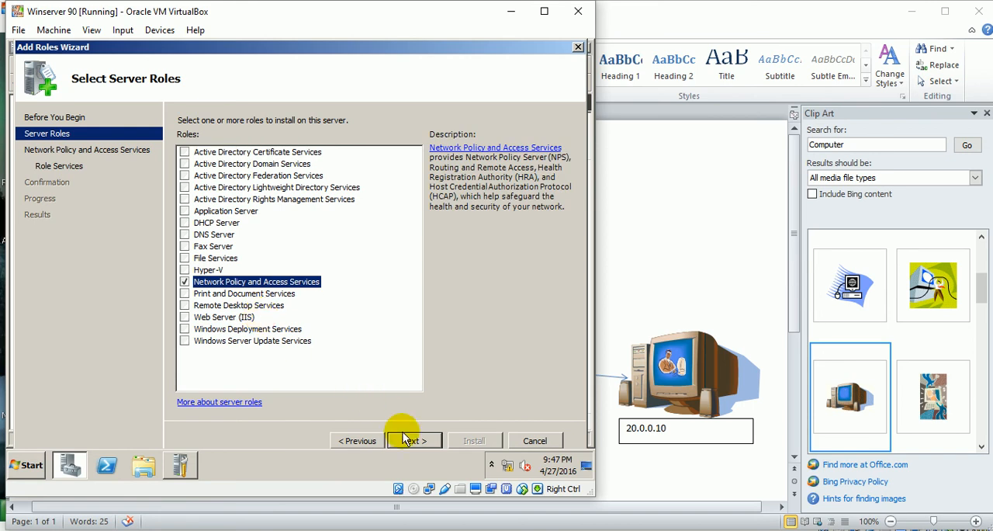
pyautogui.click(411, 441)
pyautogui.click(411, 441)
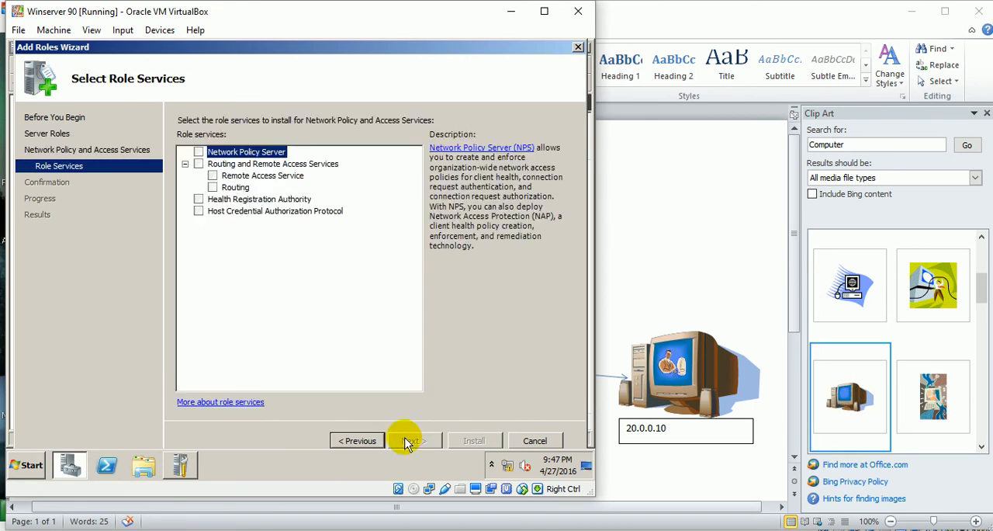
# Select the Network Policy Server and Routing and Remote Access Services role services, including Remote Access Service and Routing.
pyautogui.click(199, 164)
pyautogui.click(199, 152)
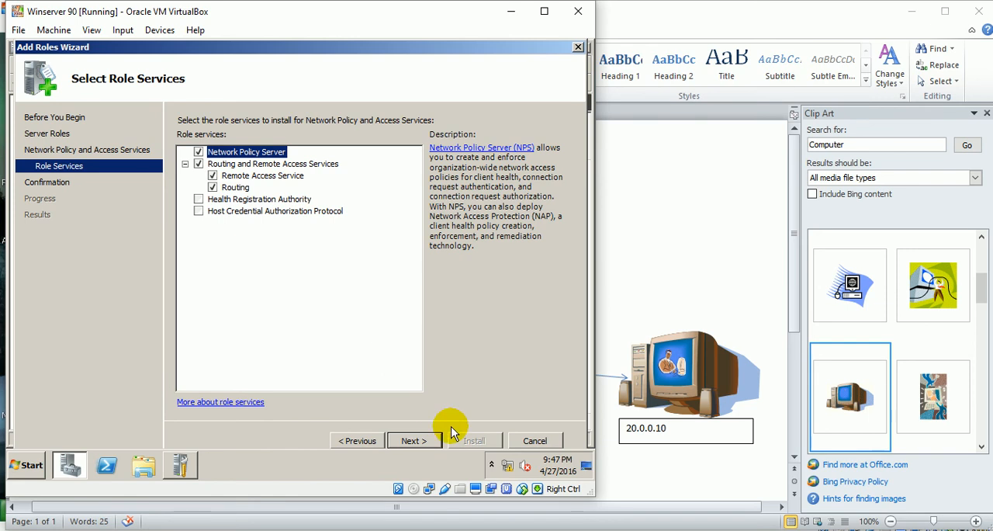
pyautogui.click(423, 440)
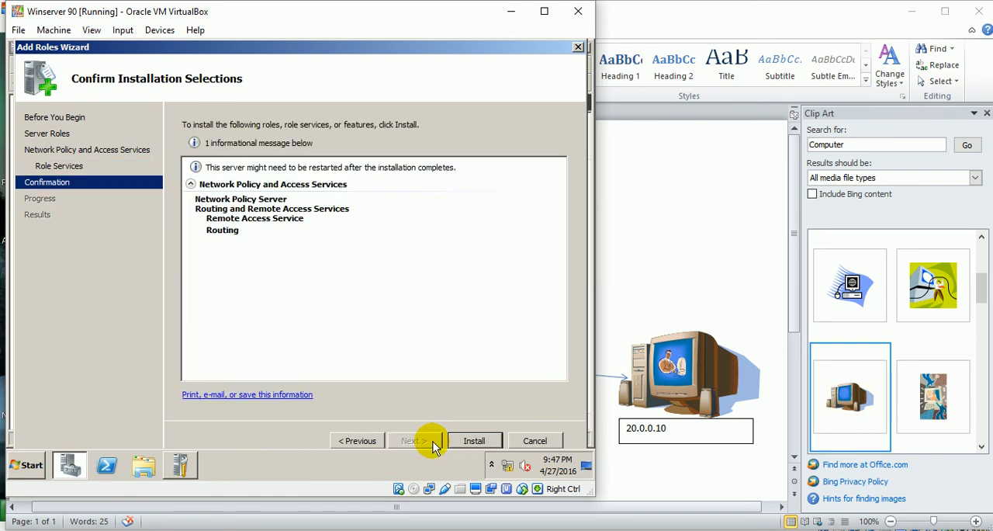
# Install the selected Network Policy and Access Services components and close the wizard when the installation finishes.
pyautogui.click(471, 441)
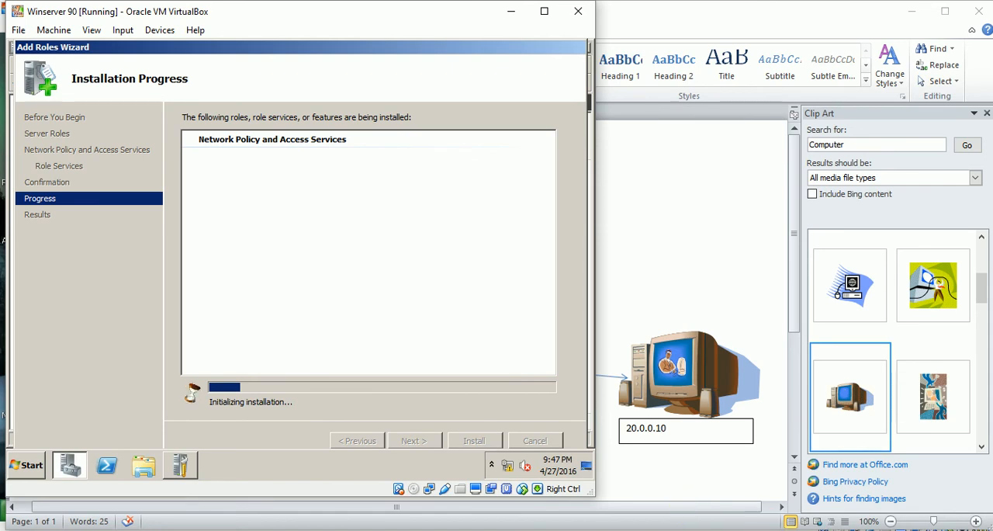
pyautogui.click(871, 530)
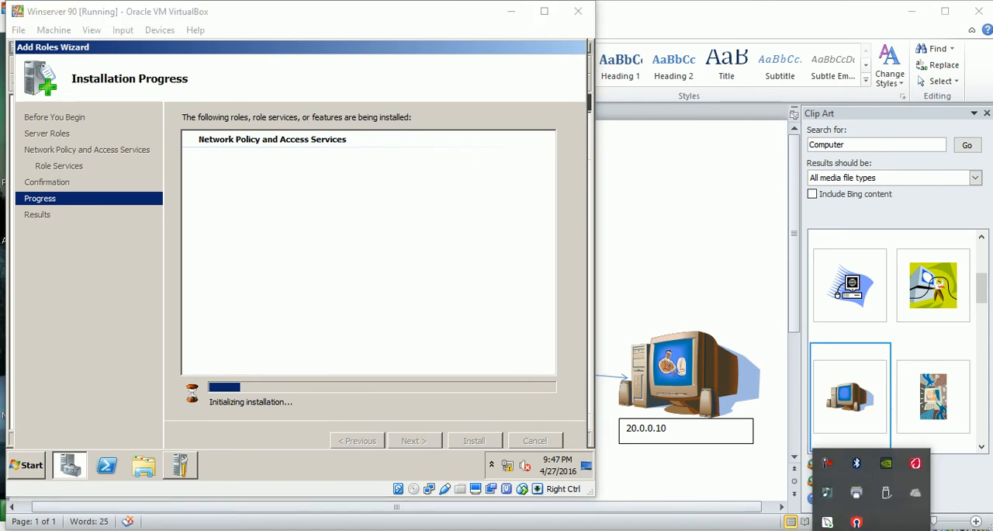
pyautogui.click(831, 465)
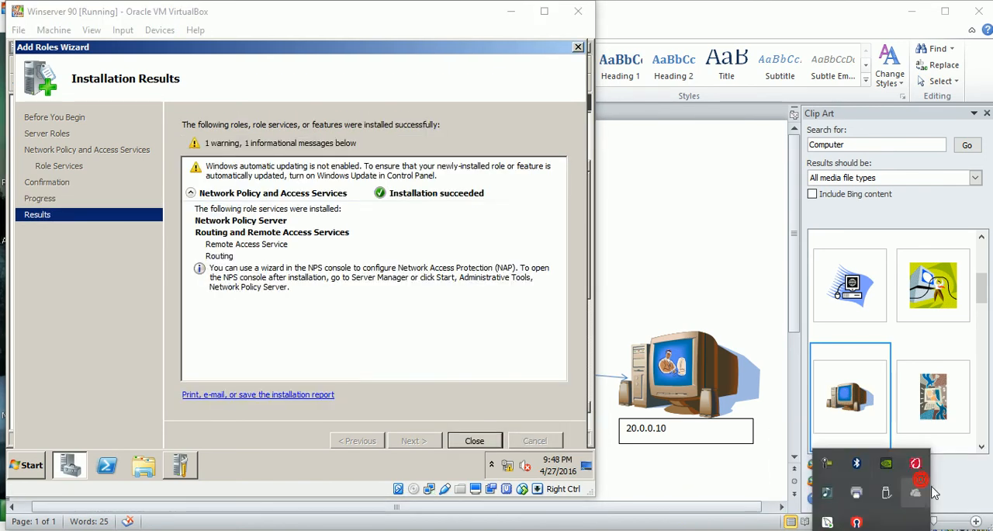
pyautogui.click(474, 440)
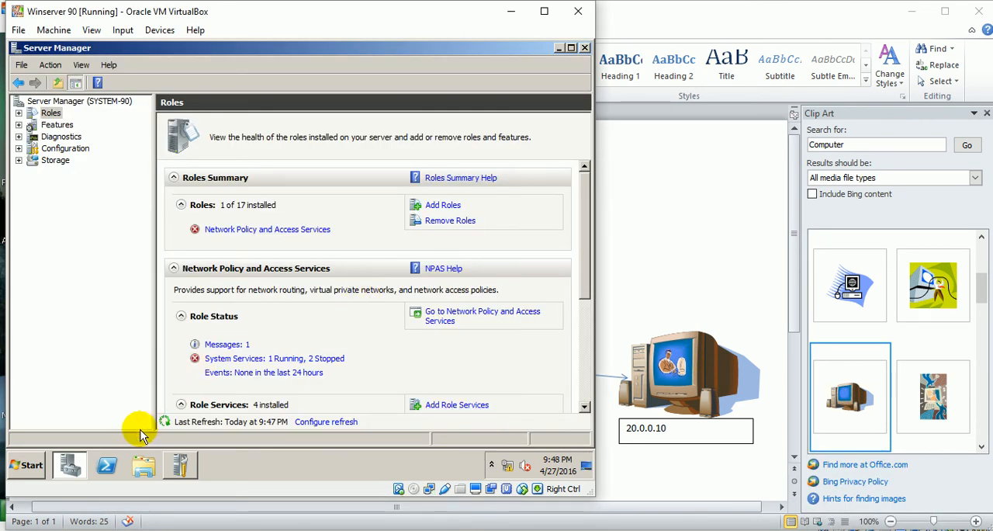
# Close Server Manager and Initial Configuration Tasks on Winserver 90, and open the Routing and Remote Access console maximized.
pyautogui.click(586, 48)
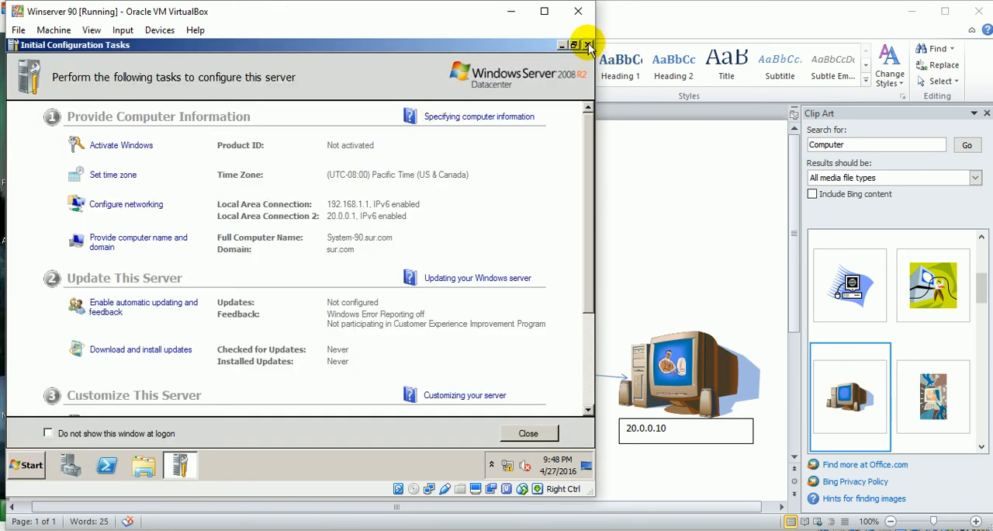
pyautogui.click(588, 45)
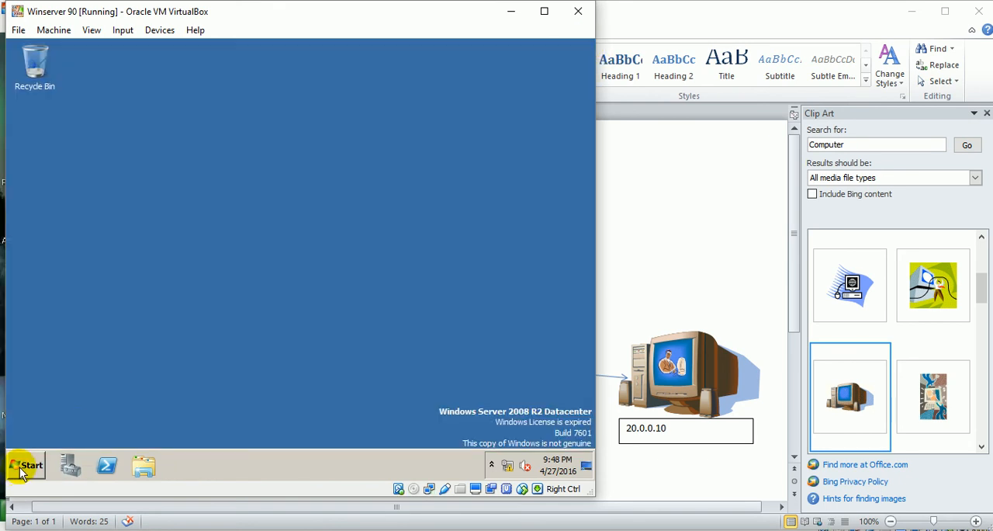
pyautogui.click(23, 470)
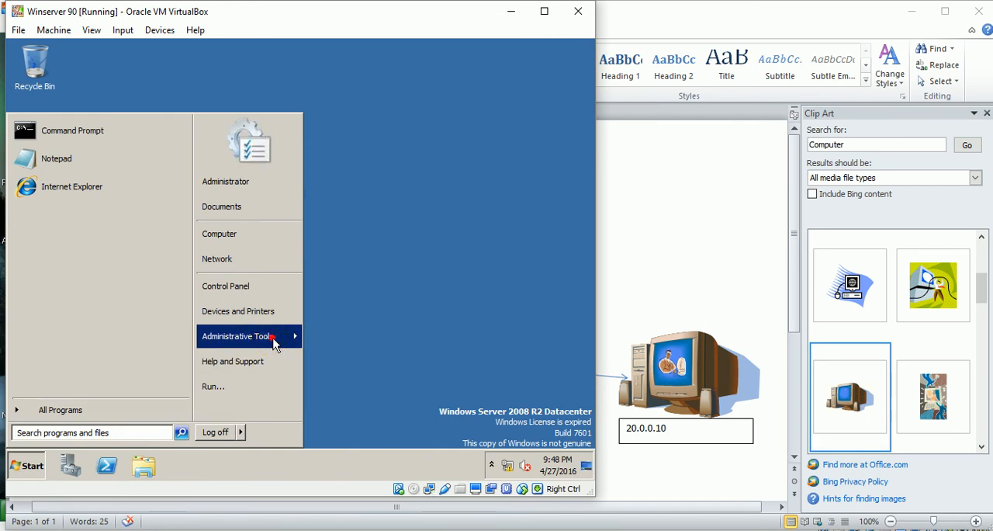
pyautogui.moveTo(283, 336)
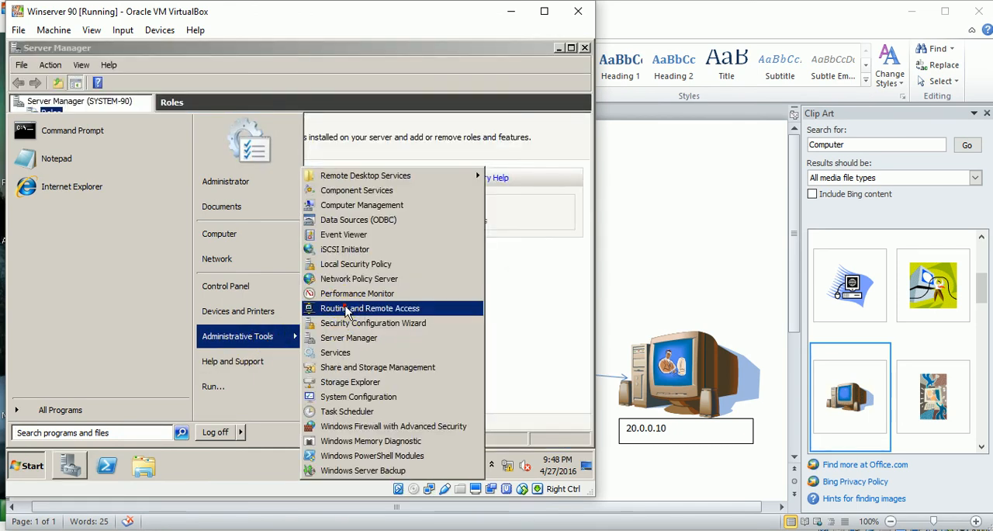
pyautogui.click(346, 309)
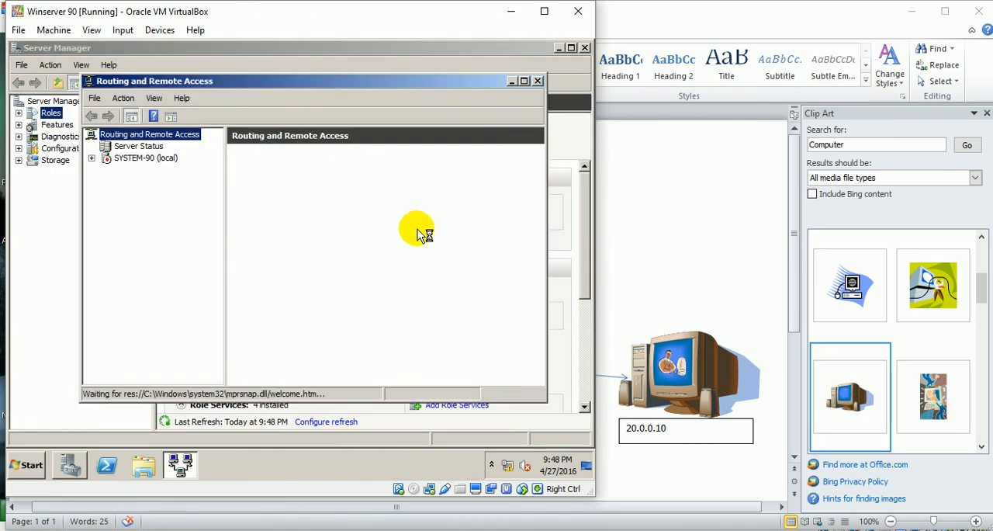
pyautogui.doubleClick(238, 87)
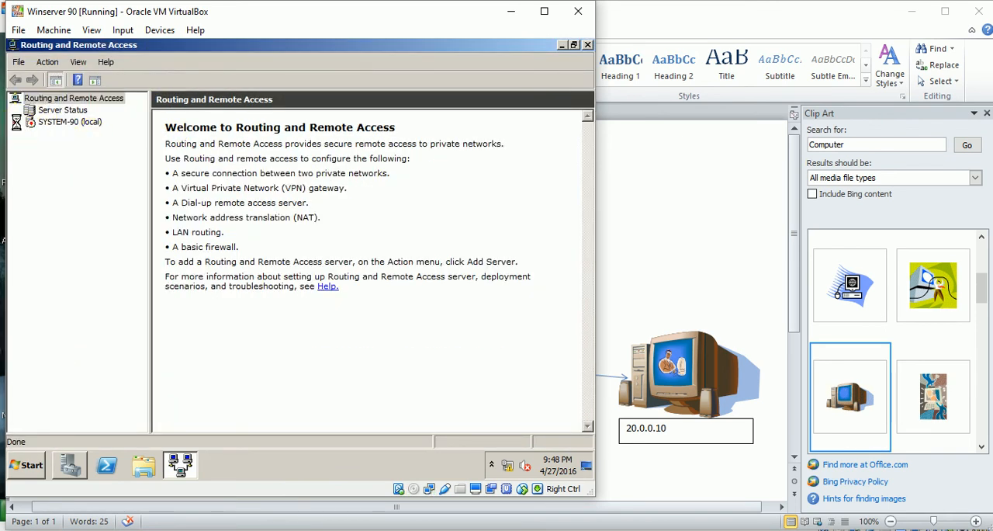
# Start configuring and enabling Routing and Remote Access on SYSTEM-90, choosing Remote access (dial-up or VPN) with only VPN.
pyautogui.rightClick(48, 122)
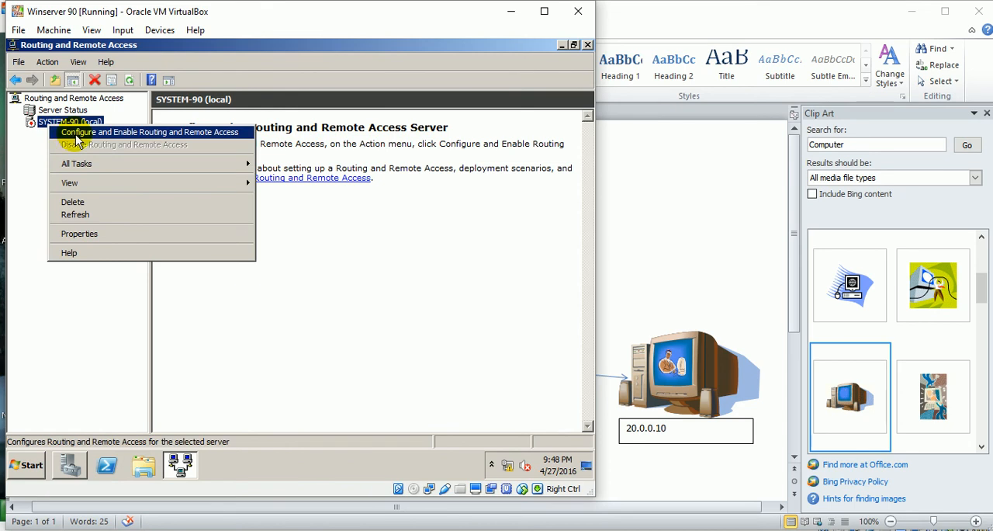
pyautogui.click(78, 133)
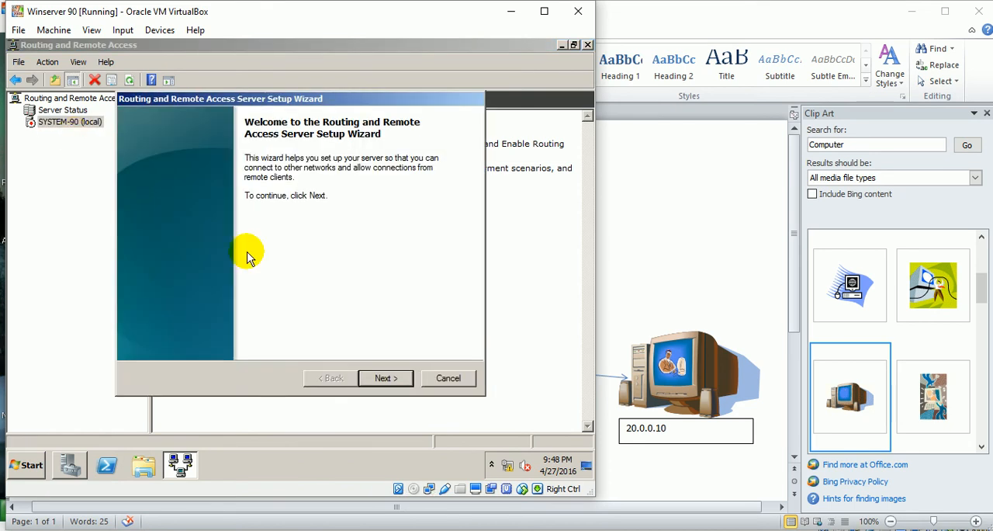
pyautogui.click(385, 378)
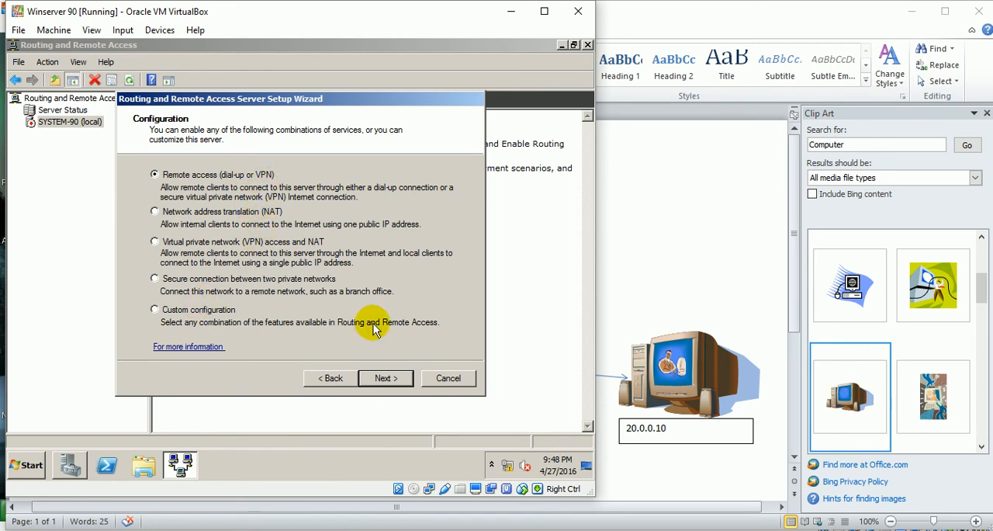
pyautogui.click(386, 379)
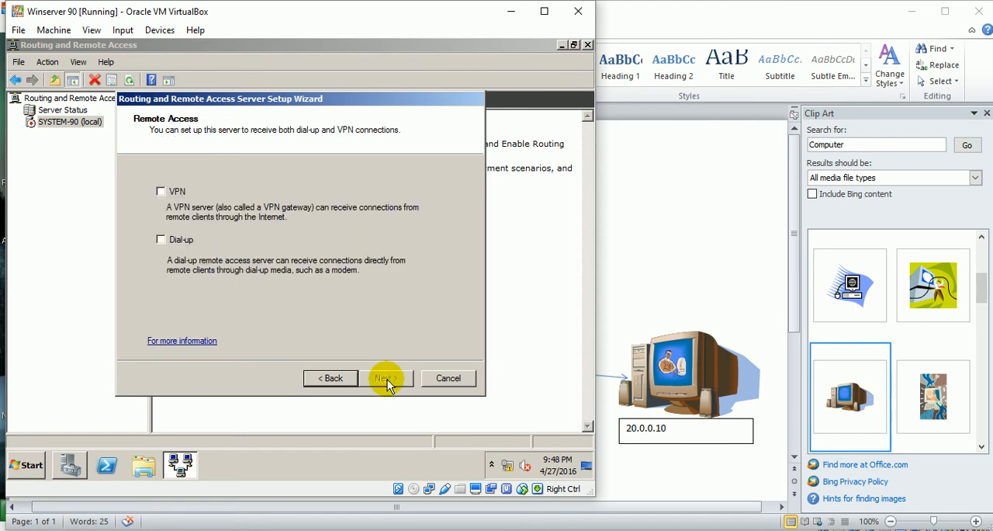
pyautogui.click(163, 194)
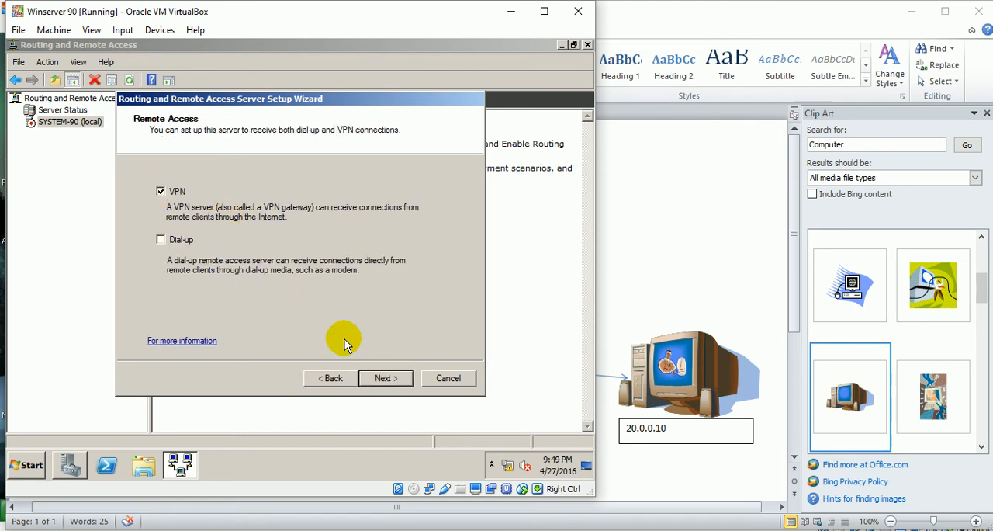
pyautogui.click(396, 378)
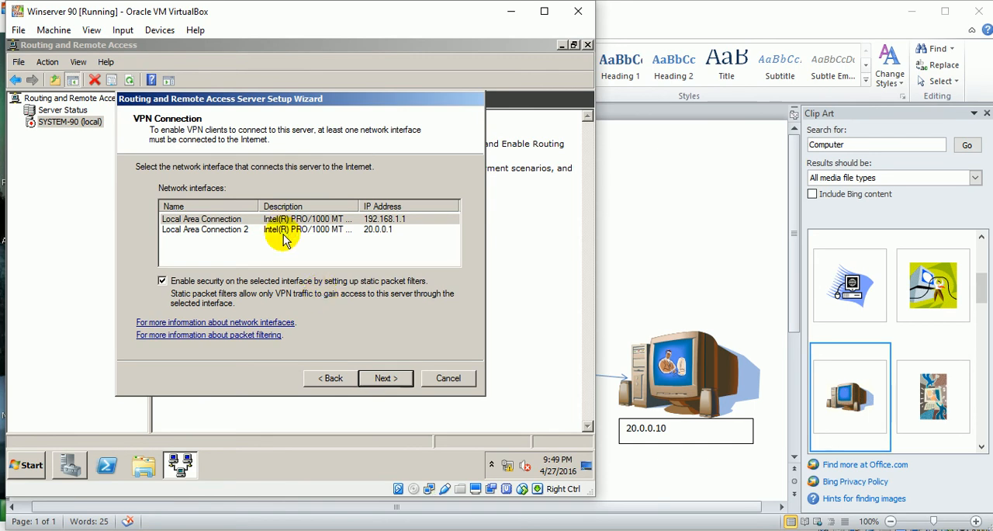
# After checking the Word network diagram, select Local Area Connection 2 (20.0.0.1) as the Internet-facing interface and disable static packet filters.
pyautogui.click(425, 530)
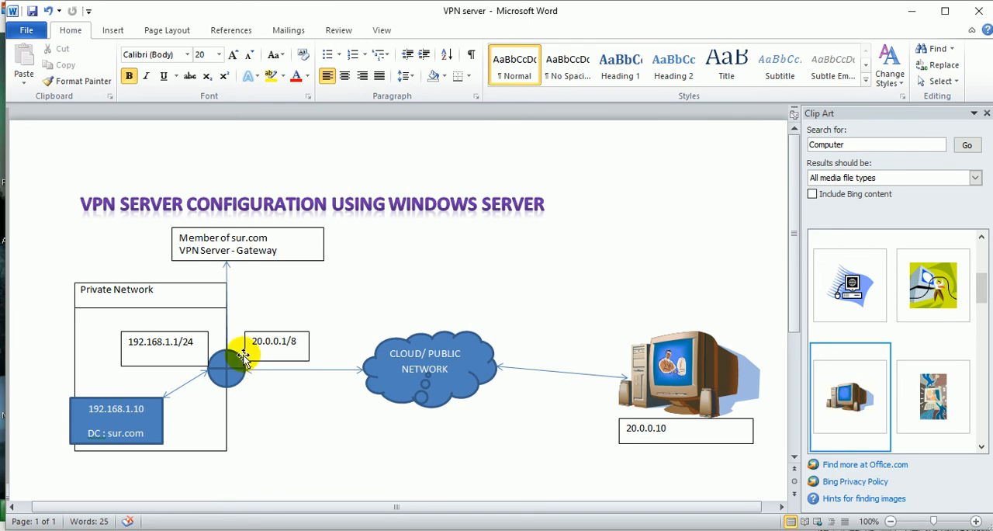
pyautogui.moveTo(459, 525)
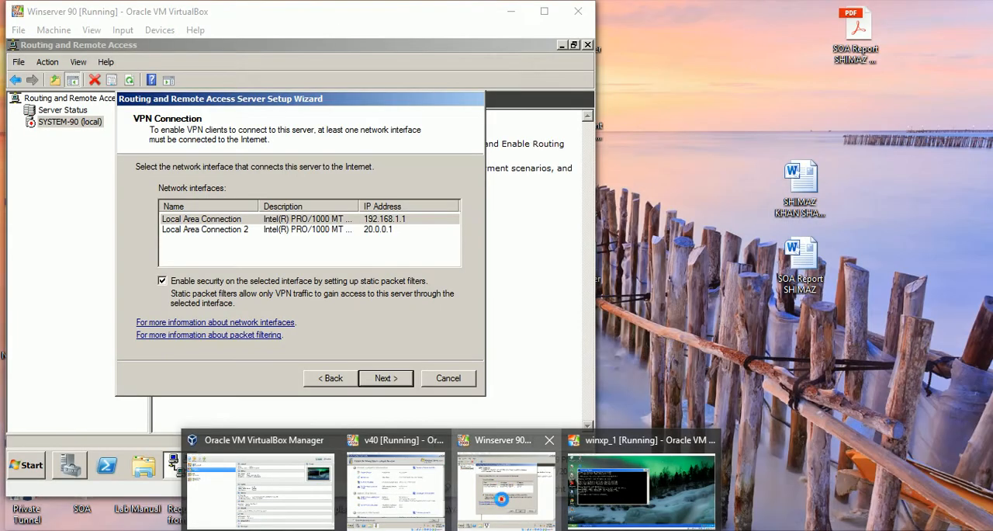
pyautogui.click(505, 487)
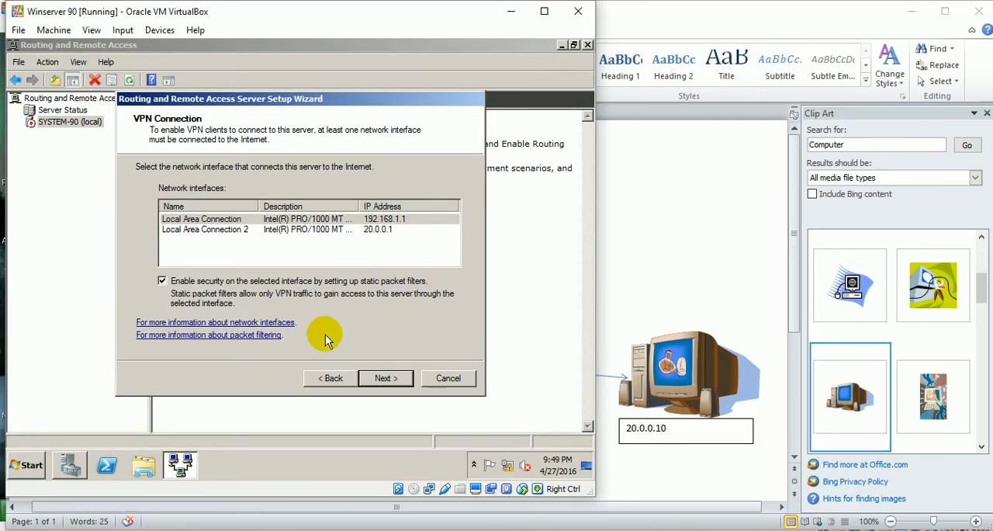
pyautogui.click(262, 232)
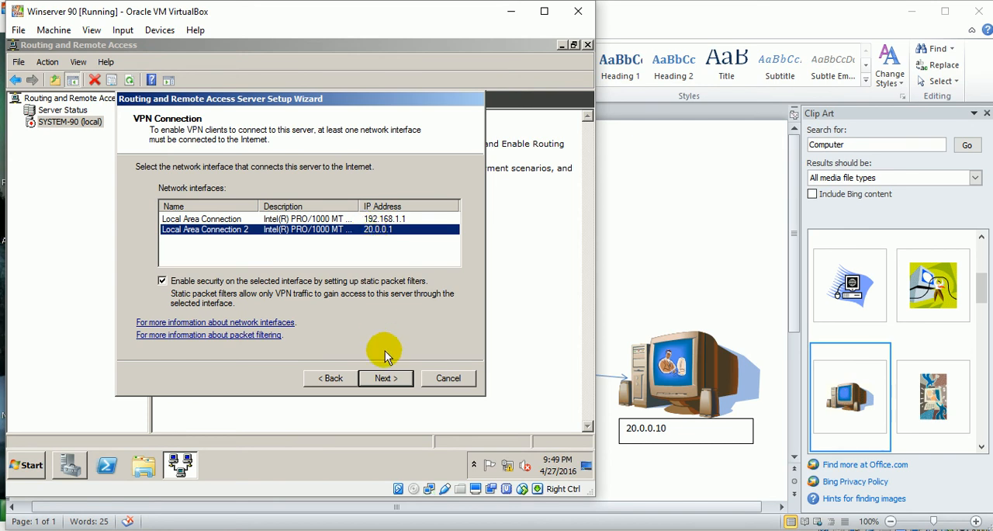
pyautogui.click(164, 283)
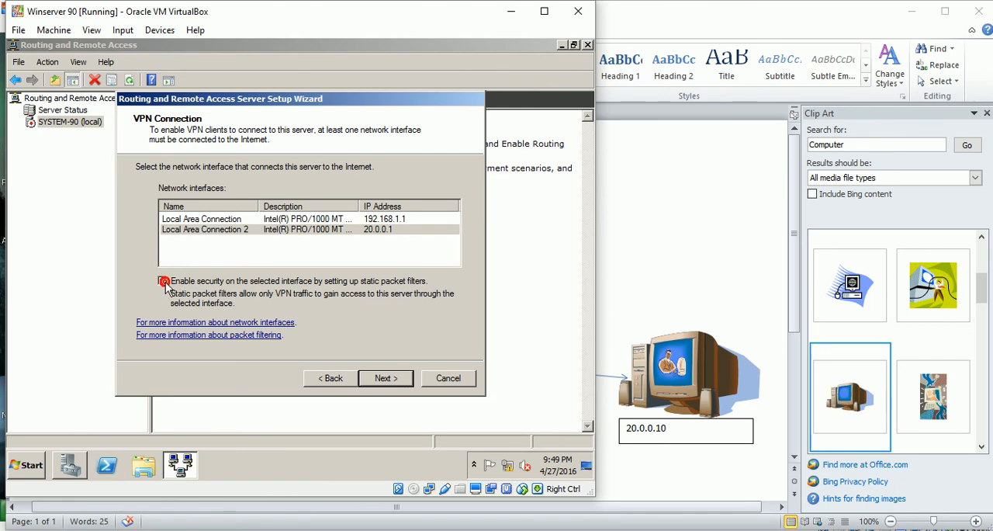
pyautogui.click(382, 380)
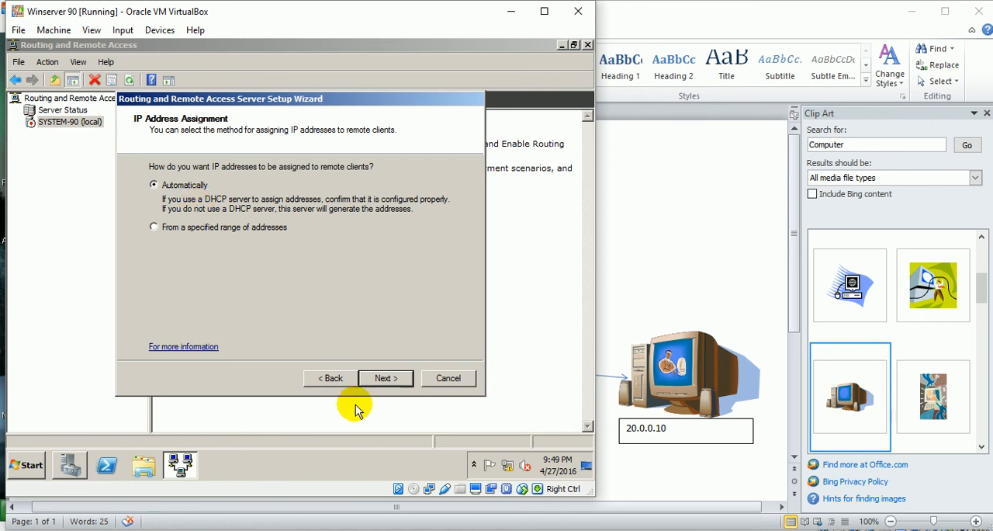
# Consult the Word network diagram, and set remote clients' IP addresses to be assigned from a specified range of addresses.
pyautogui.click(497, 529)
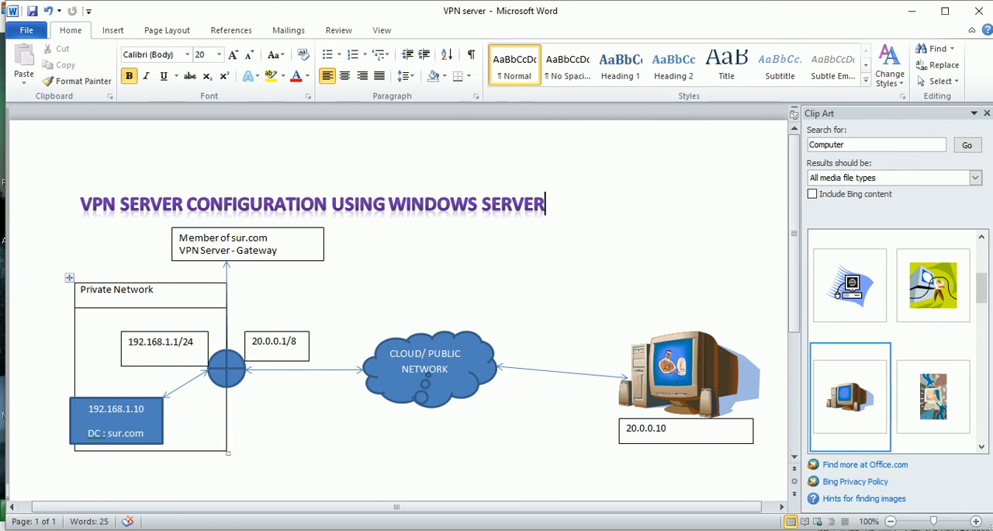
pyautogui.moveTo(487, 526)
pyautogui.click(477, 495)
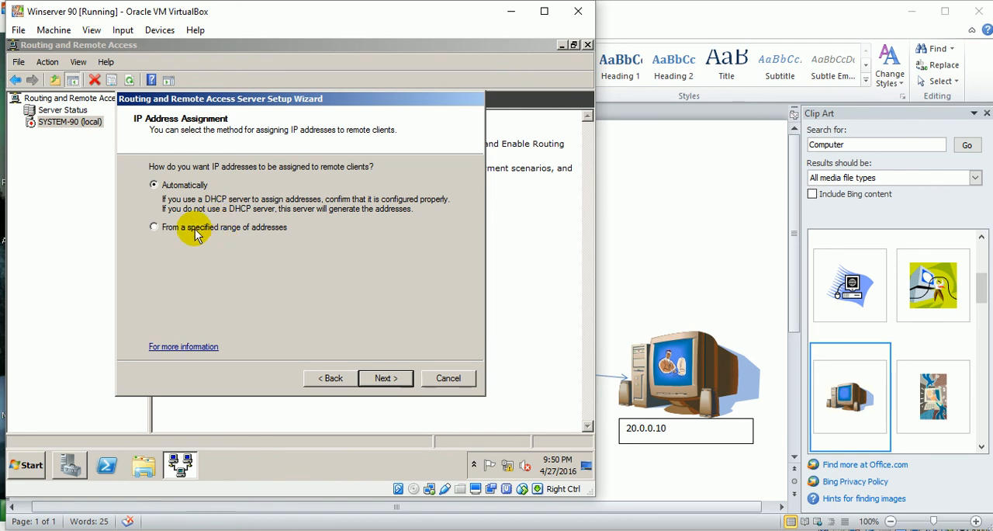
pyautogui.click(168, 228)
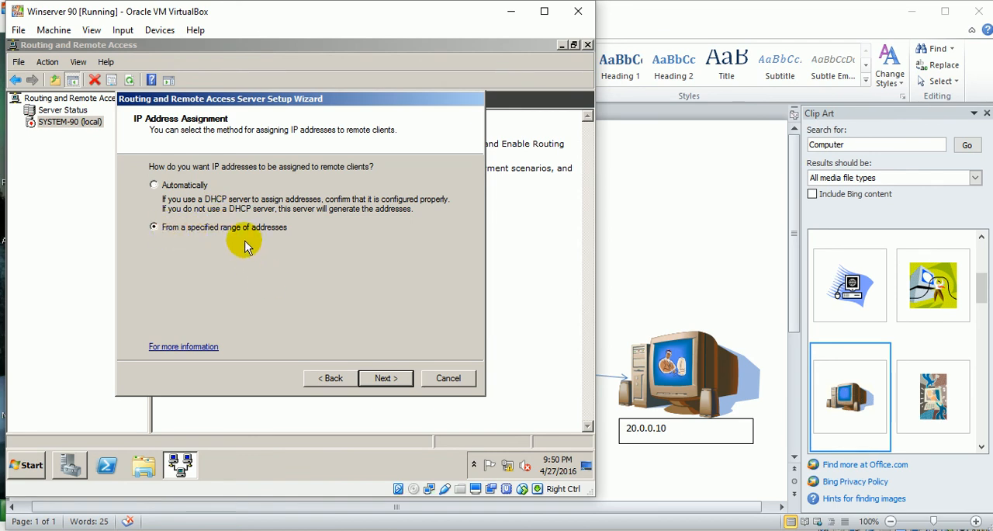
pyautogui.click(390, 374)
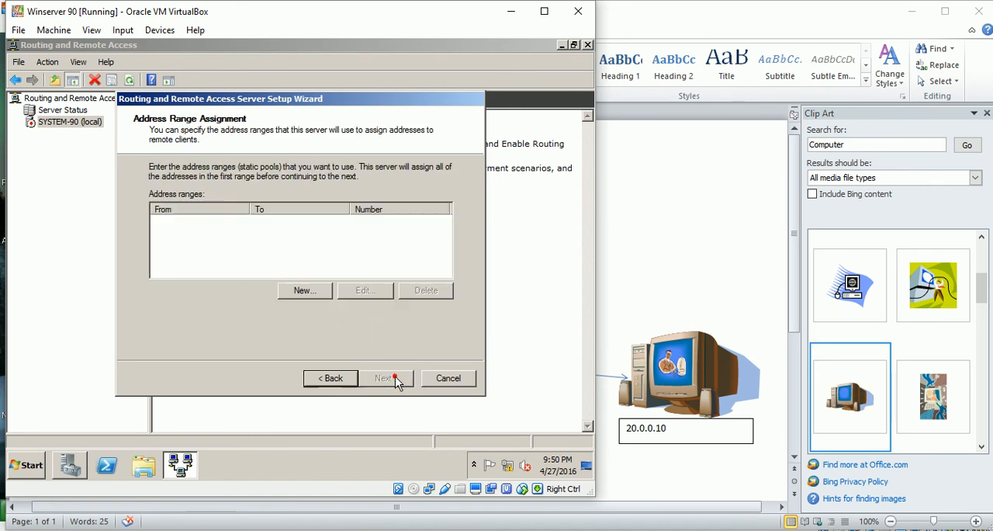
# Add the IPv4 address range 192.168.1.100 to 192.168.1.110 for remote clients and accept it.
pyautogui.click(310, 288)
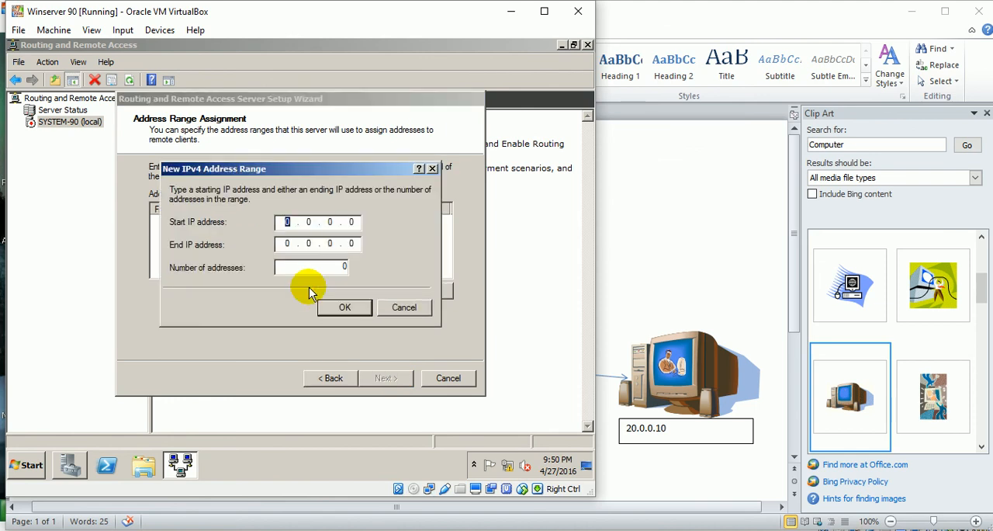
pyautogui.press('End')
pyautogui.click(289, 222)
pyautogui.click(289, 223)
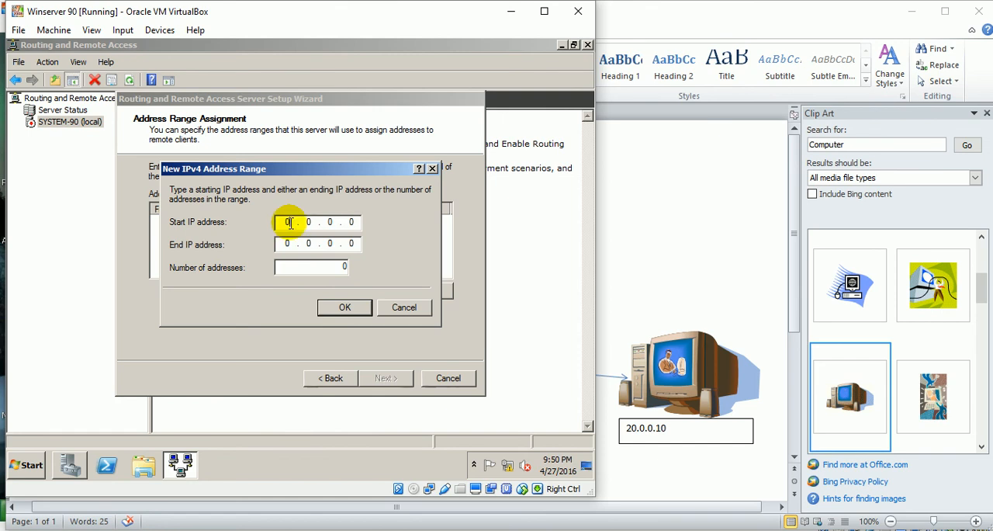
pyautogui.write('191921681.')
pyautogui.click(293, 244)
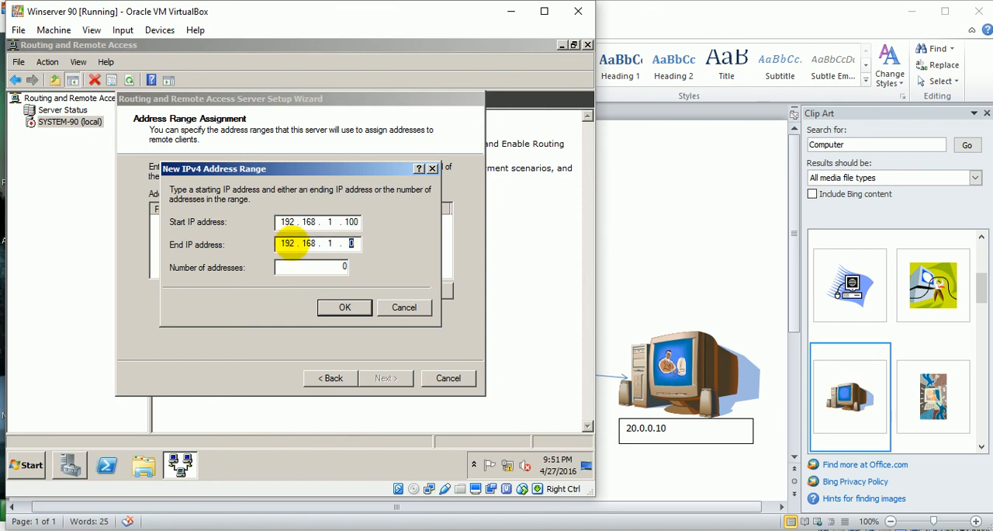
pyautogui.write('10')
pyautogui.click(346, 309)
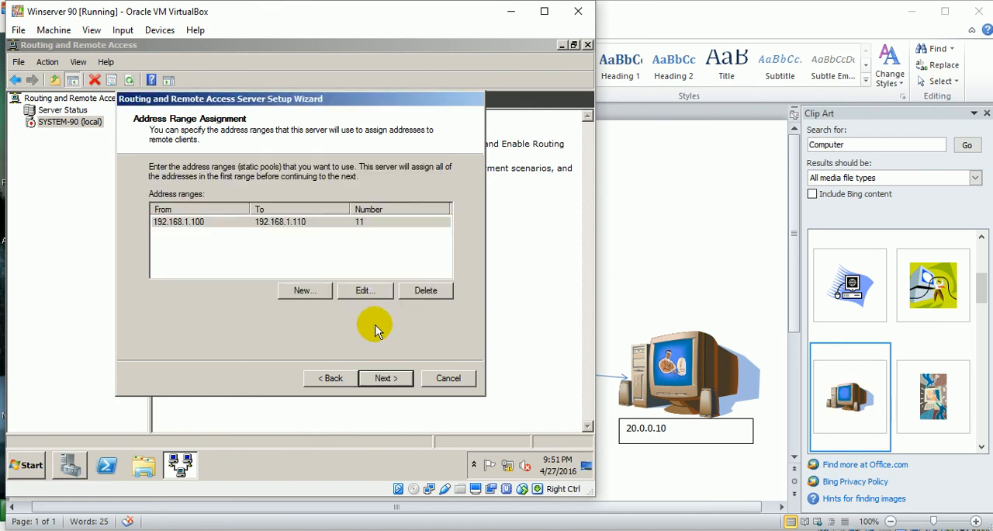
pyautogui.click(388, 380)
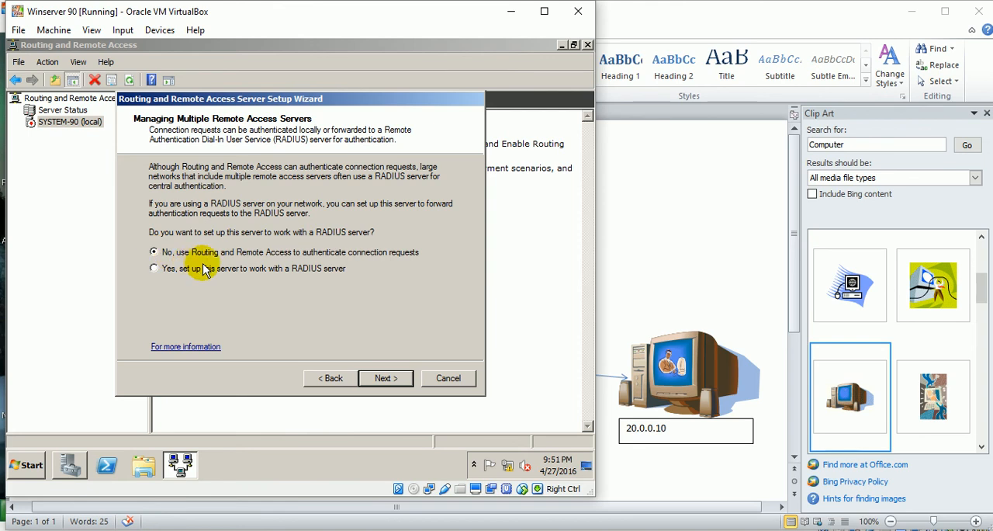
# Keep authentication with Routing and Remote Access instead of a RADIUS server and finish the setup wizard, acknowledging its notices.
pyautogui.click(388, 377)
pyautogui.click(395, 377)
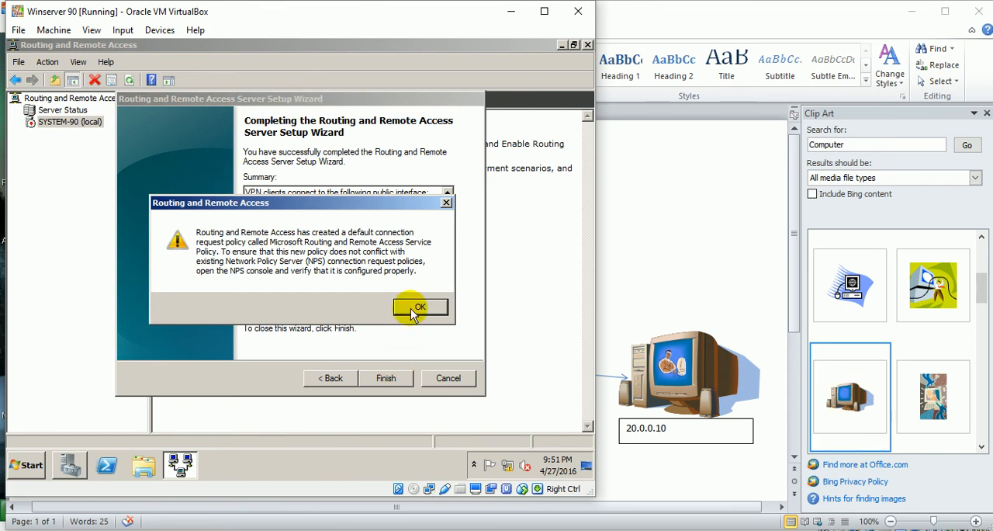
pyautogui.click(413, 308)
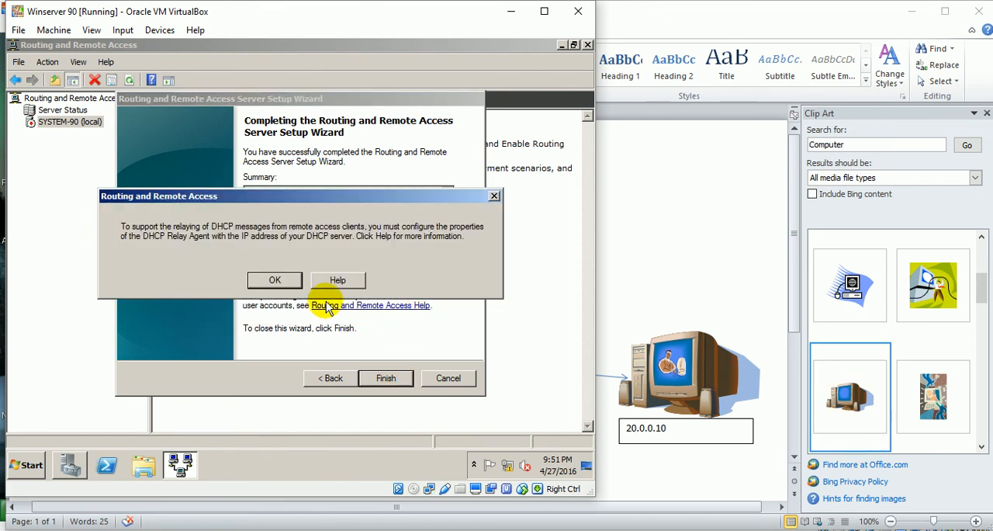
pyautogui.click(282, 279)
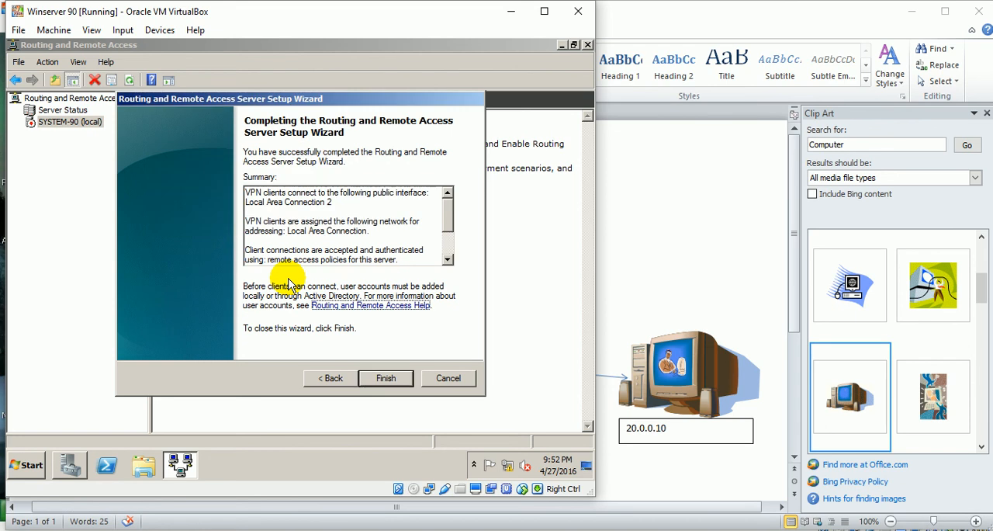
pyautogui.click(391, 380)
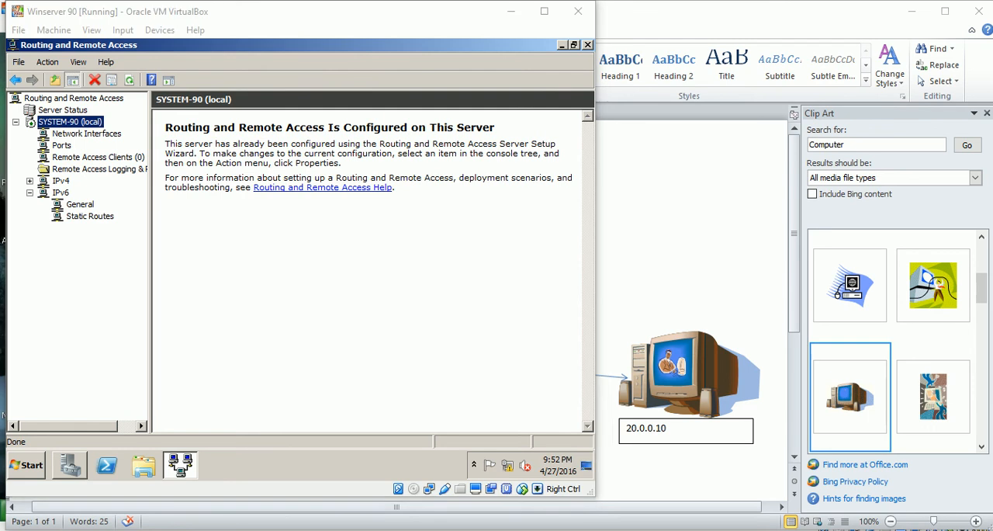
# Switch to the v40 virtual machine and close its Initial Configuration Tasks window.
pyautogui.click(450, 529)
pyautogui.click(411, 501)
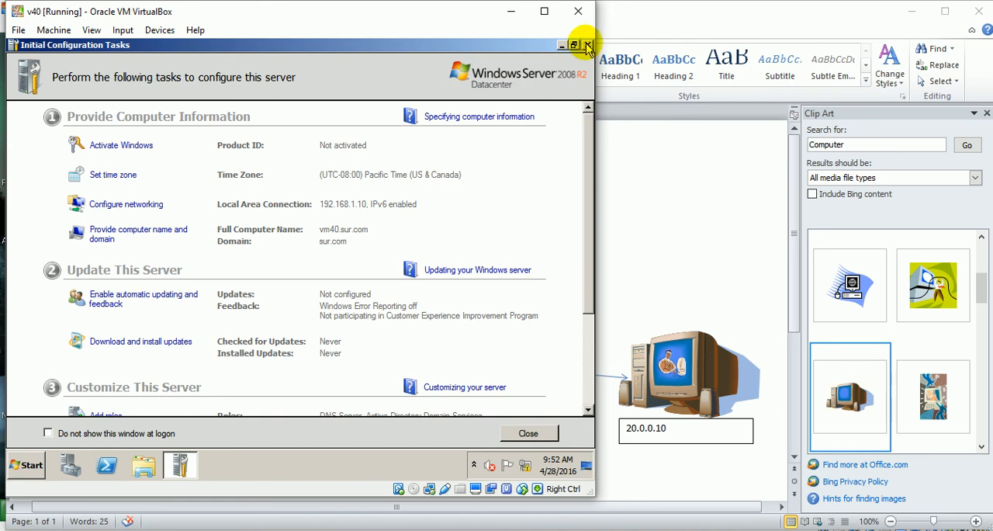
pyautogui.click(533, 434)
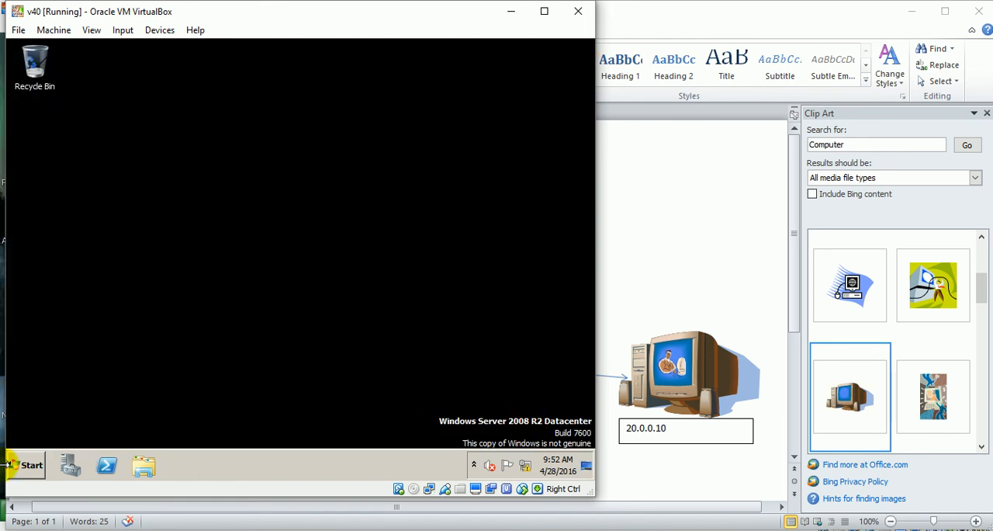
# Open Active Directory Users and Computers on v40 and expand the sur.com domain.
pyautogui.click(25, 467)
pyautogui.click(24, 467)
pyautogui.click(22, 469)
pyautogui.click(25, 467)
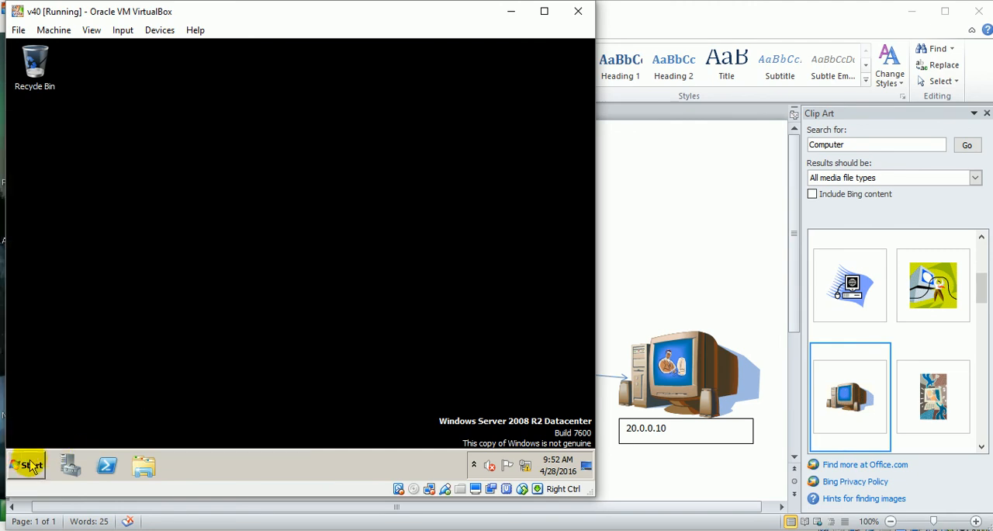
pyautogui.click(238, 344)
pyautogui.click(294, 338)
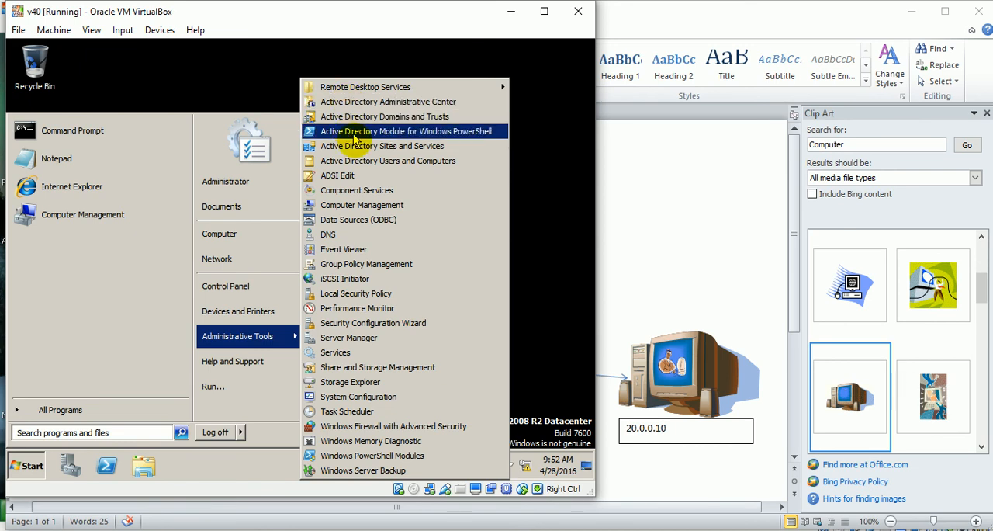
pyautogui.click(370, 162)
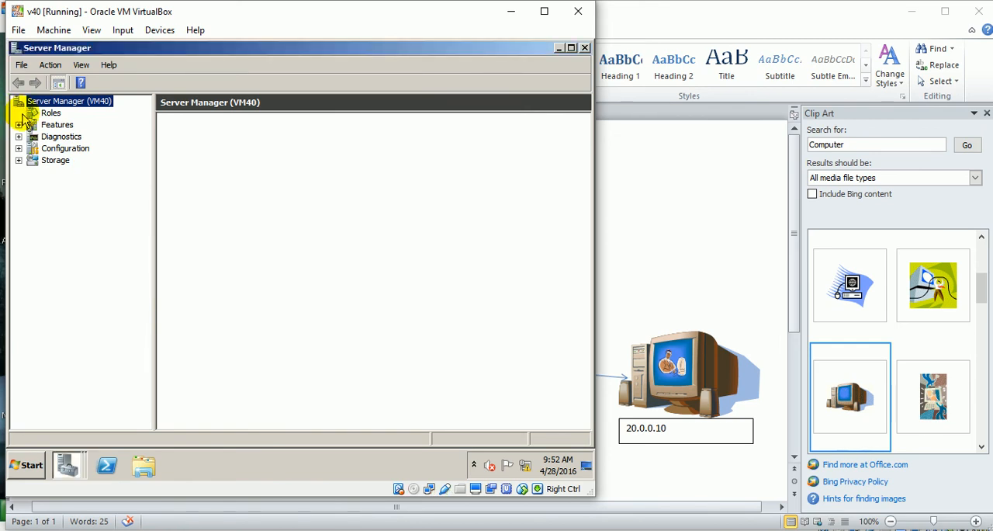
pyautogui.click(588, 47)
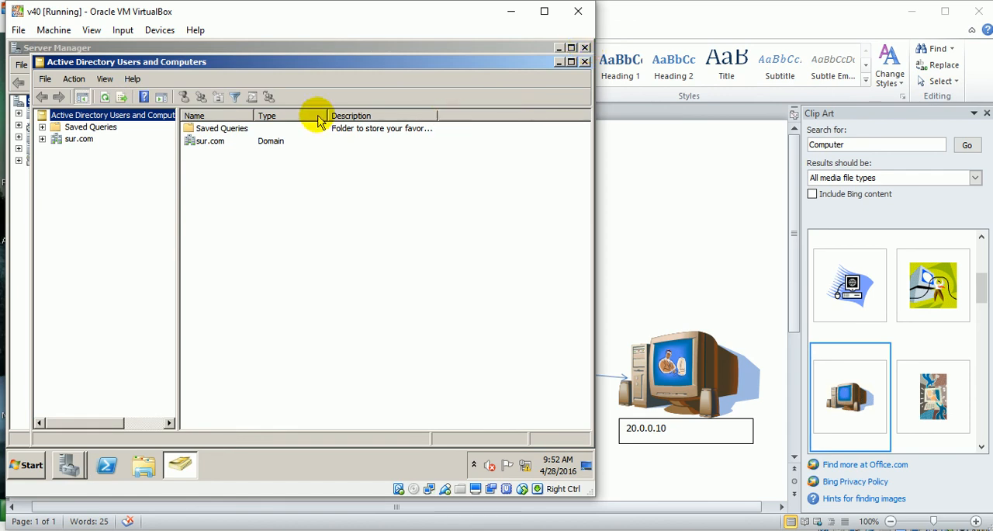
pyautogui.click(44, 140)
pyautogui.click(75, 139)
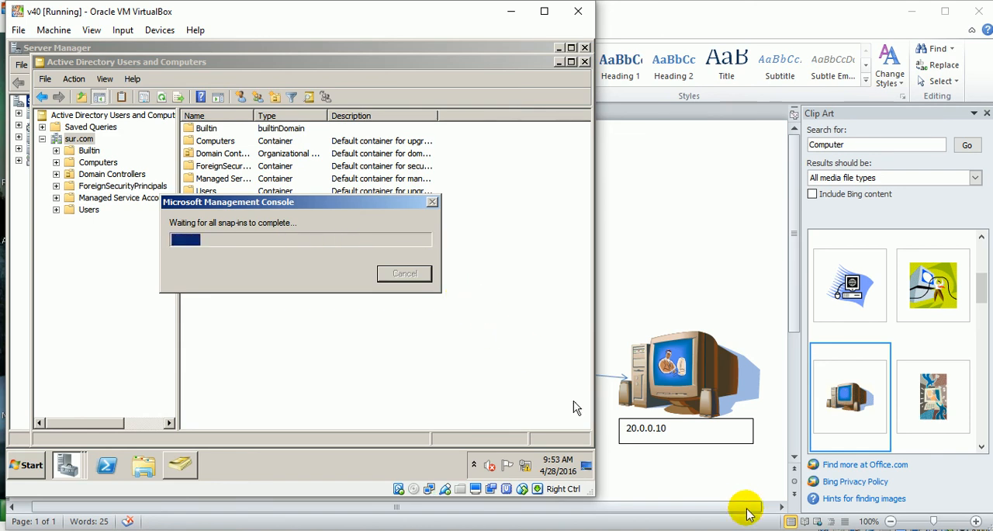
pyautogui.click(872, 530)
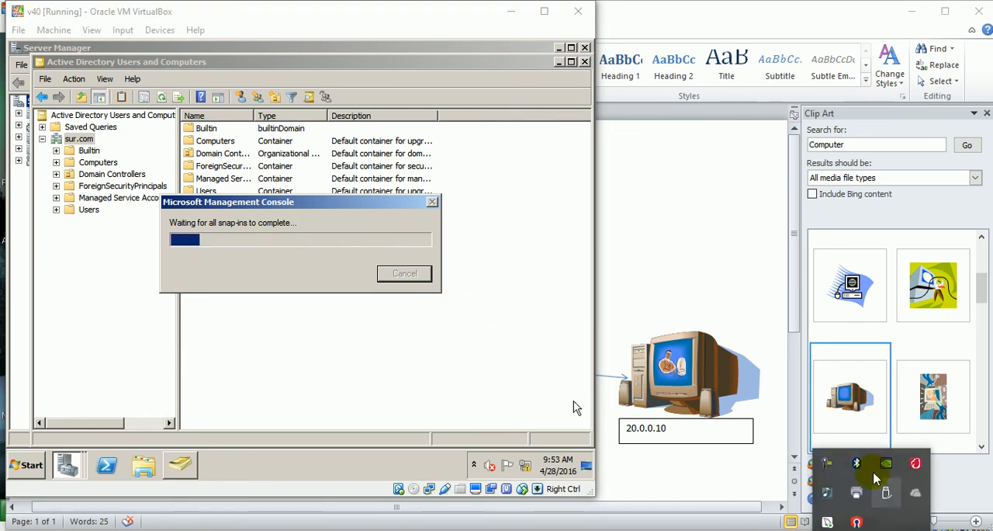
pyautogui.click(828, 463)
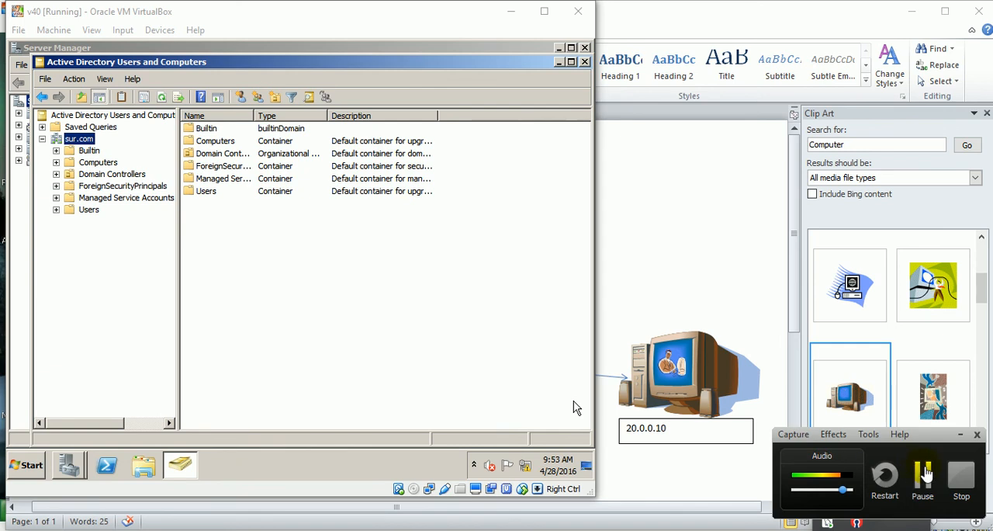
pyautogui.click(924, 472)
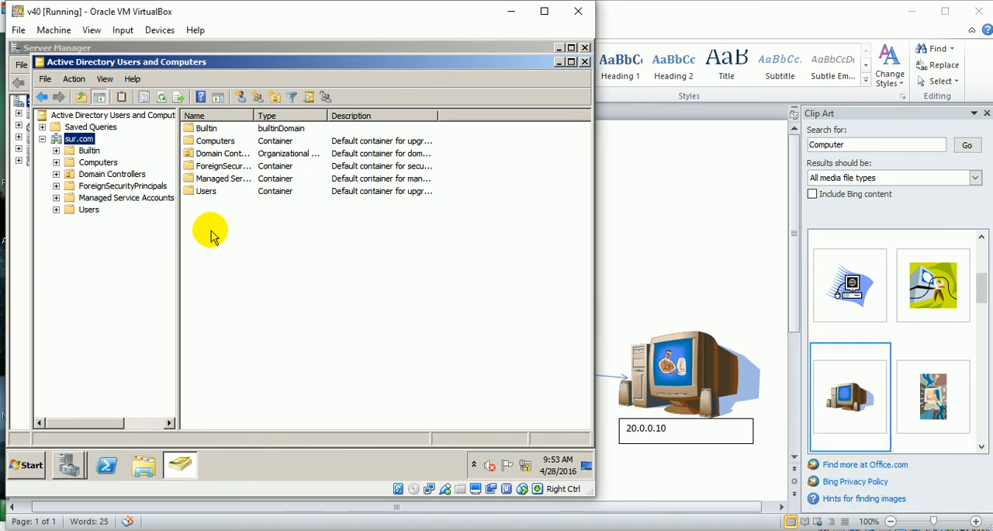
# Start a new user in the sur.com Users container, entering the same short name as first name and logon name.
pyautogui.doubleClick(201, 196)
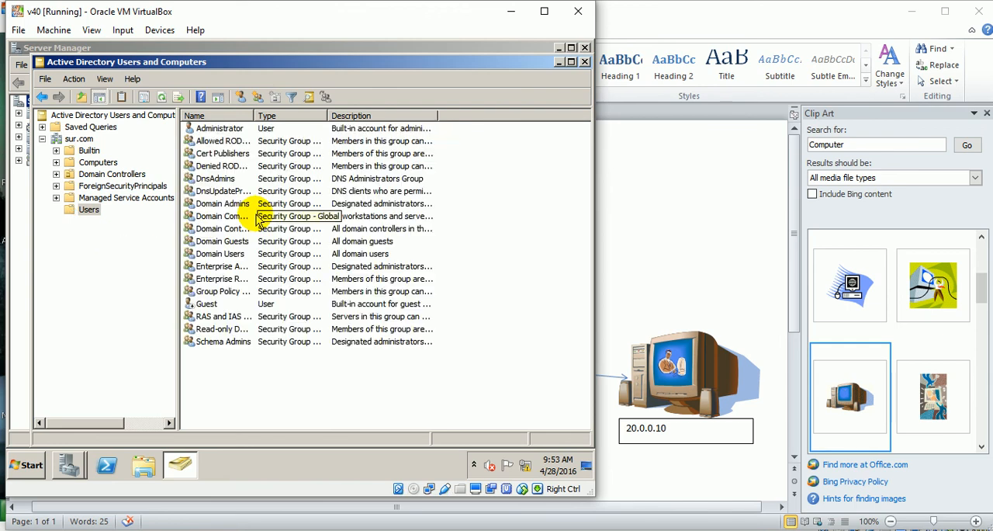
pyautogui.rightClick(271, 392)
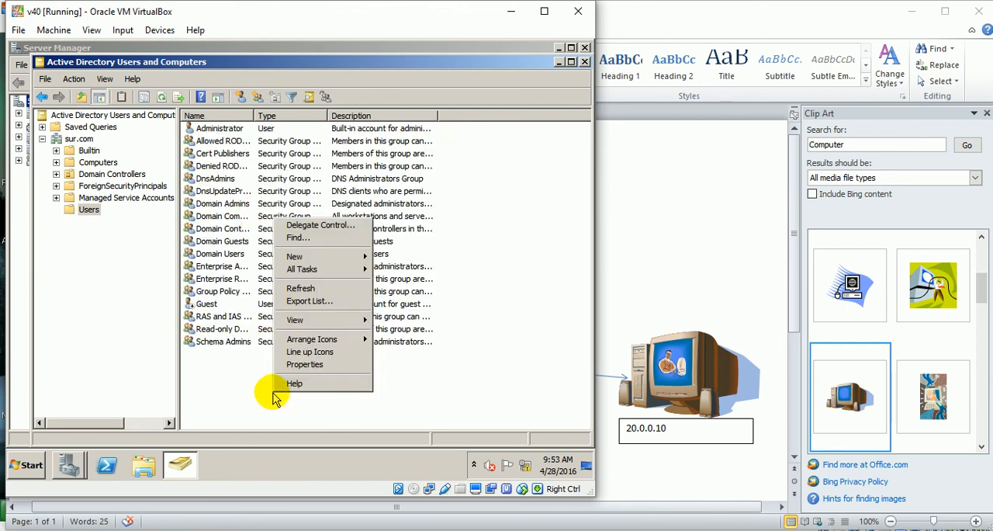
pyautogui.moveTo(358, 257)
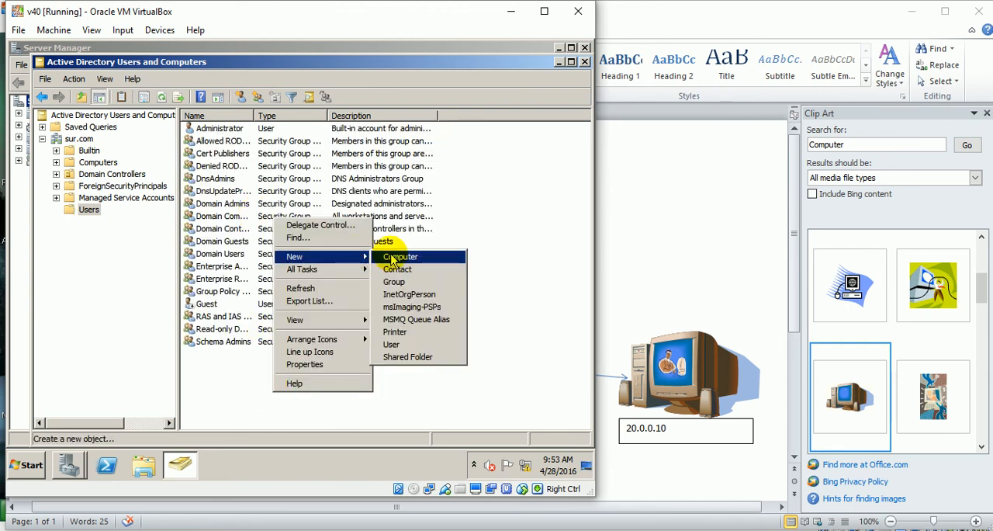
pyautogui.click(402, 345)
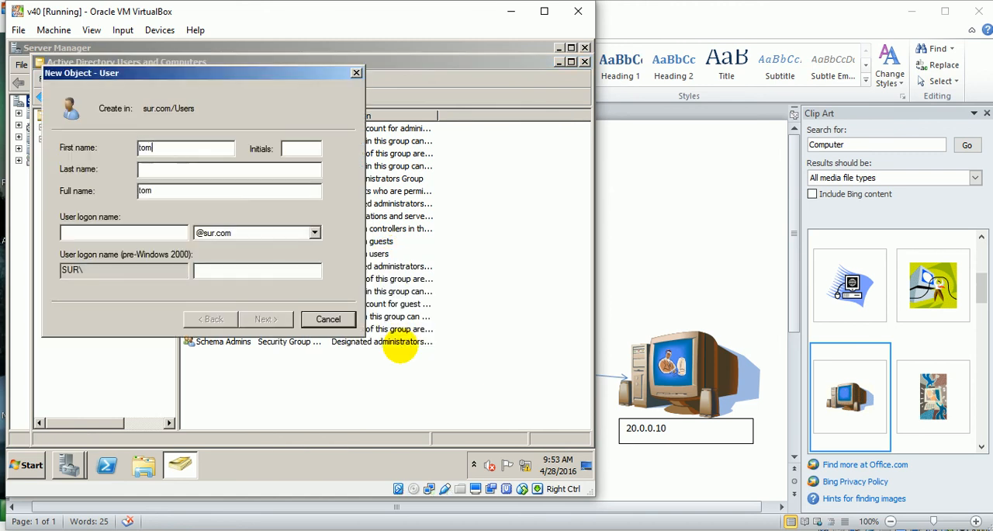
pyautogui.click(176, 233)
pyautogui.write('tom')
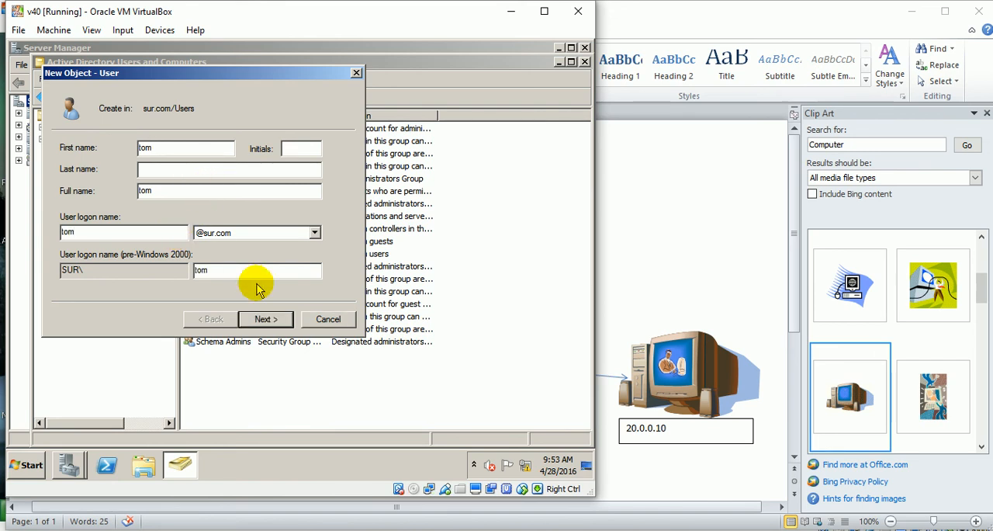
pyautogui.click(264, 318)
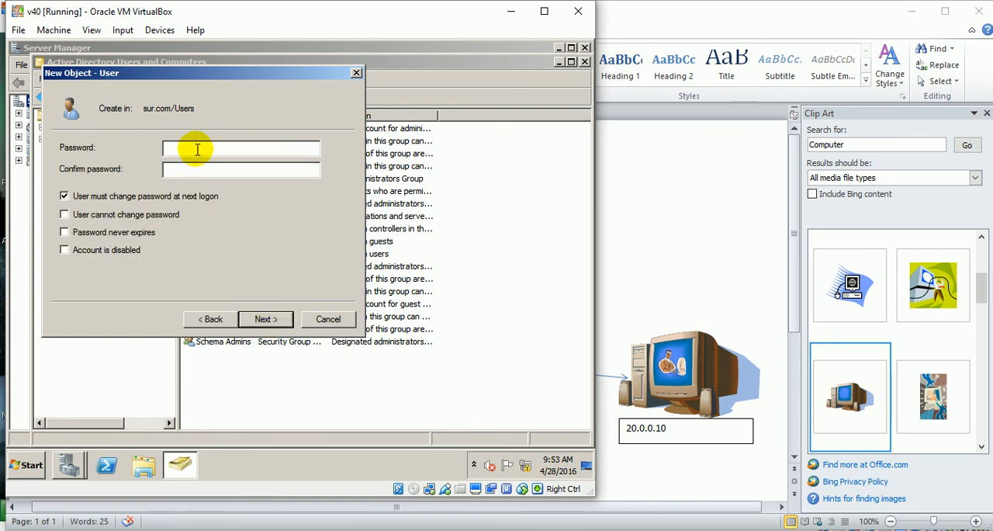
# Set the new user's password to never expire, enter and confirm the account password, and finish creating the user.
pyautogui.click(65, 233)
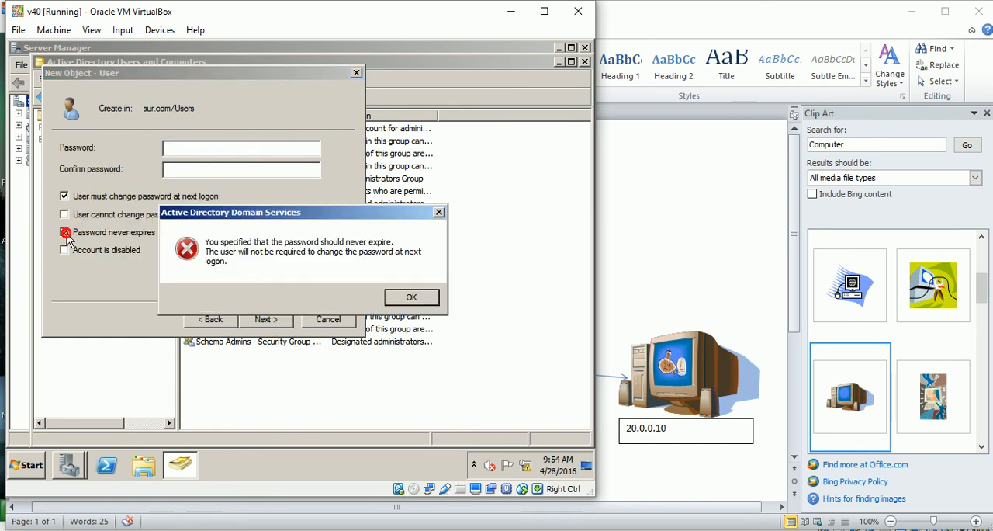
pyautogui.click(411, 297)
pyautogui.click(296, 150)
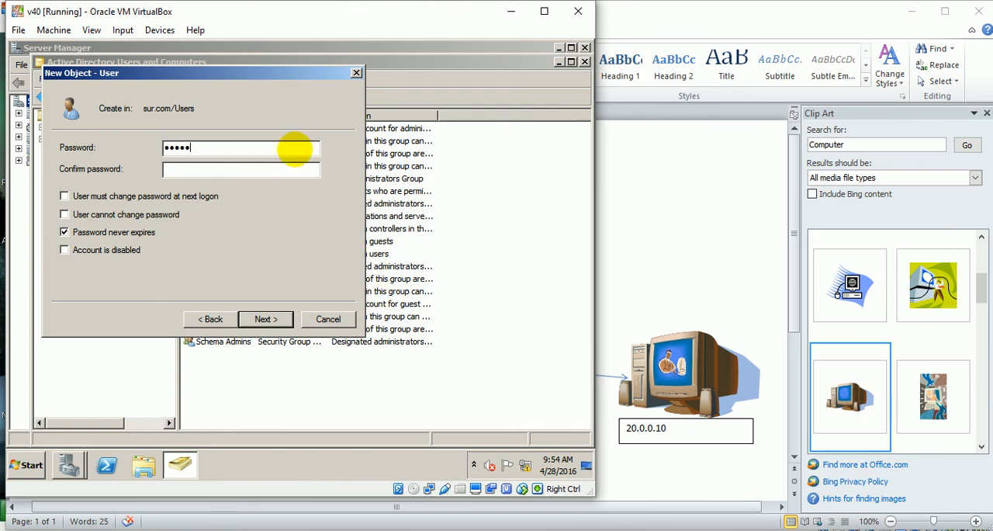
pyautogui.press('Tab')
pyautogui.write('••••••')
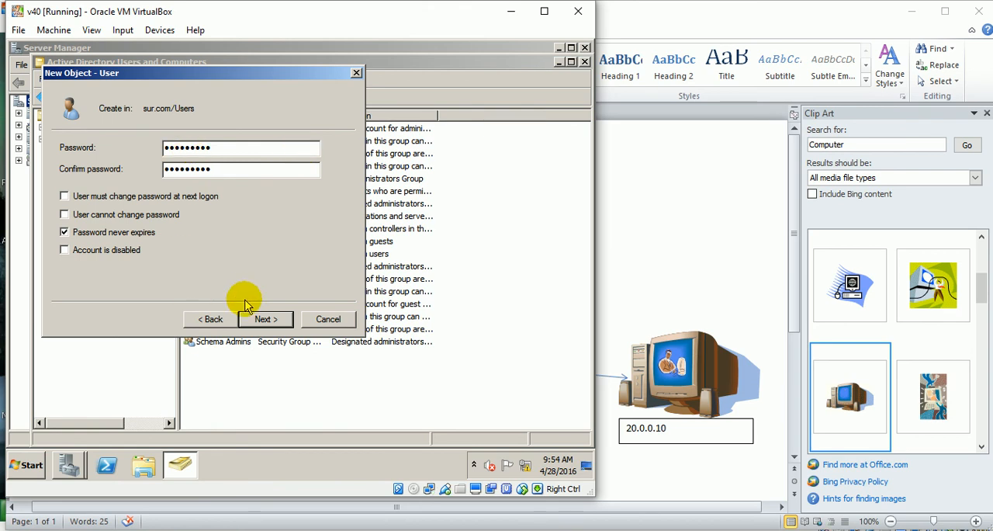
pyautogui.click(264, 319)
pyautogui.click(265, 318)
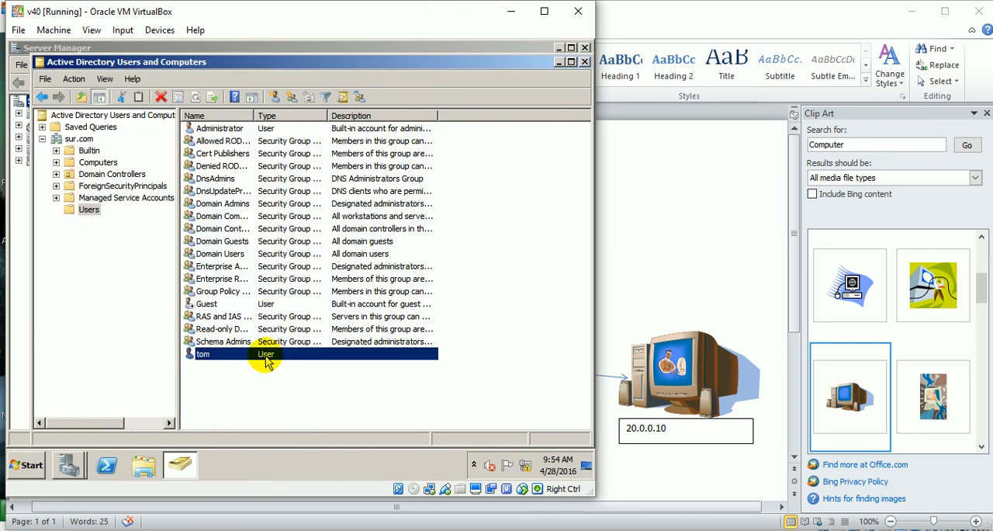
# Set the new user's dial-in network access permission to Allow access and save the properties.
pyautogui.rightClick(266, 361)
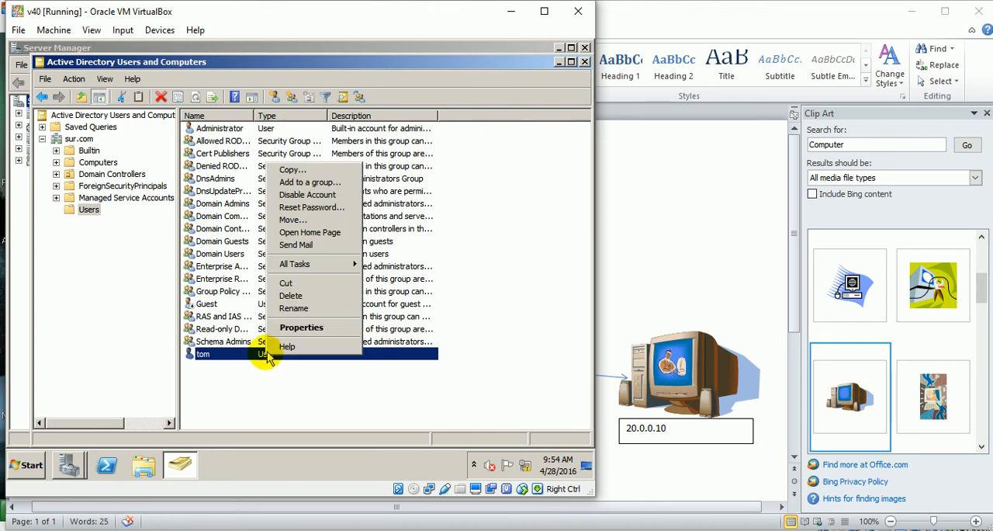
pyautogui.click(283, 328)
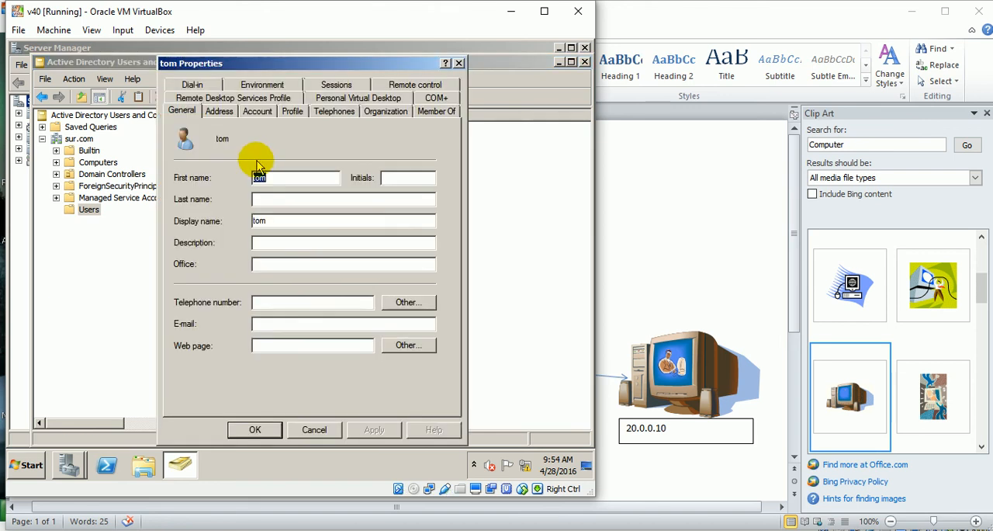
pyautogui.click(207, 86)
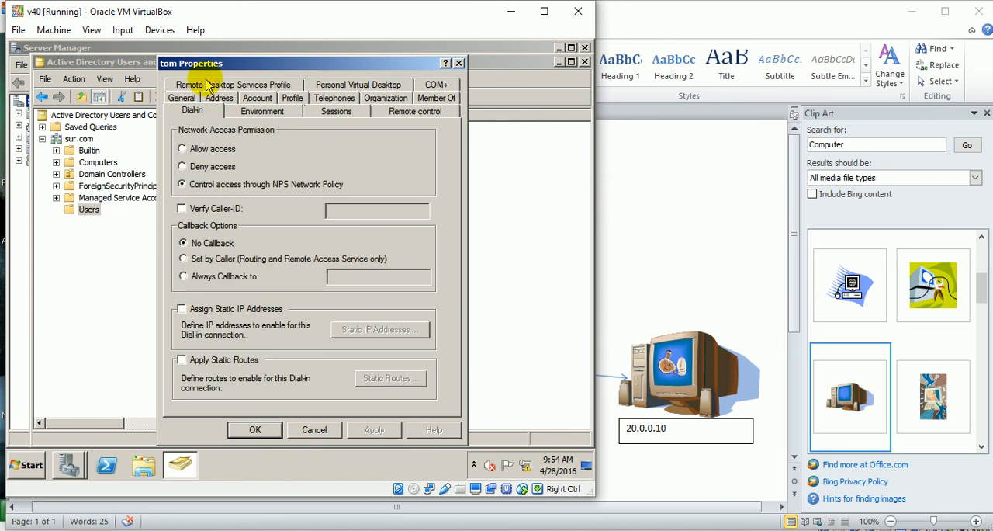
pyautogui.click(184, 151)
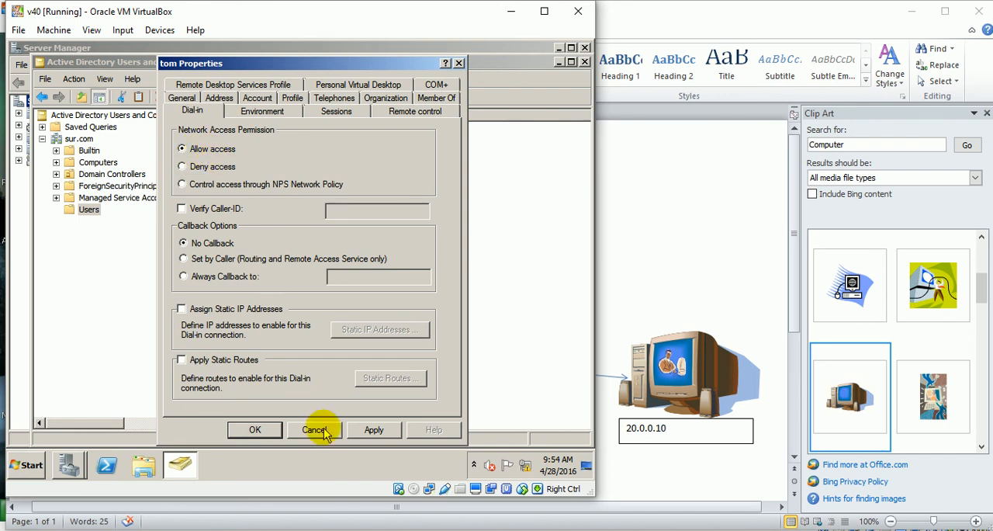
pyautogui.click(363, 431)
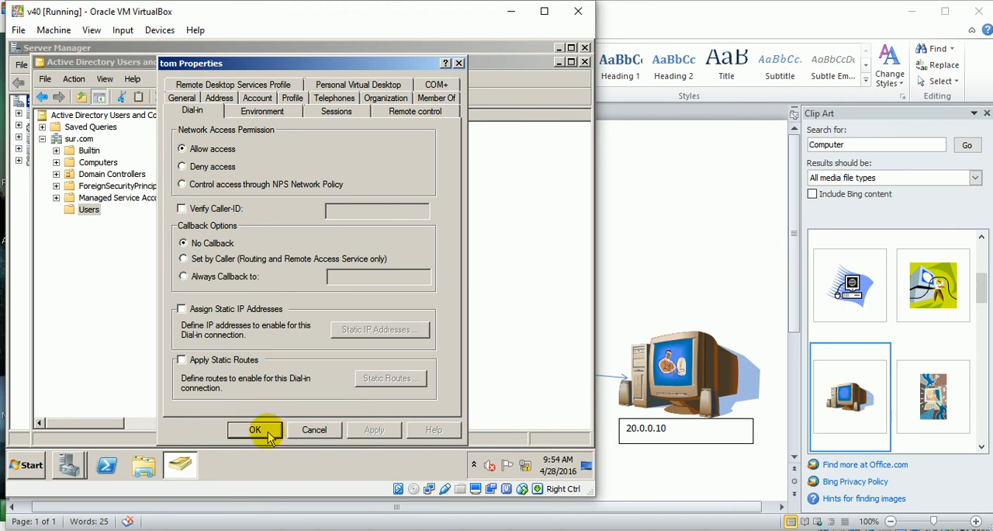
pyautogui.click(265, 431)
pyautogui.click(299, 399)
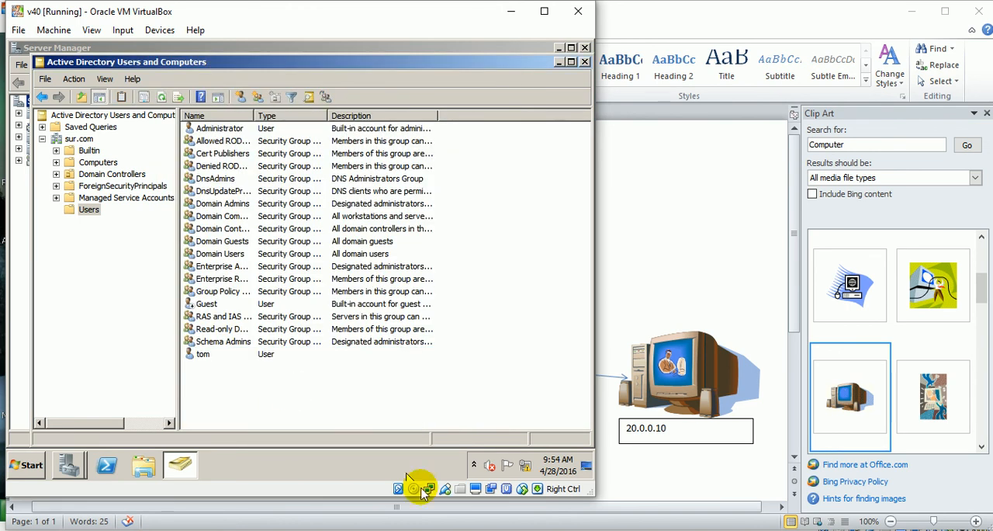
# Switch to winxp_1, ping the VPN server at 20.0.0.1 again, and close the Command Prompt.
pyautogui.moveTo(450, 528)
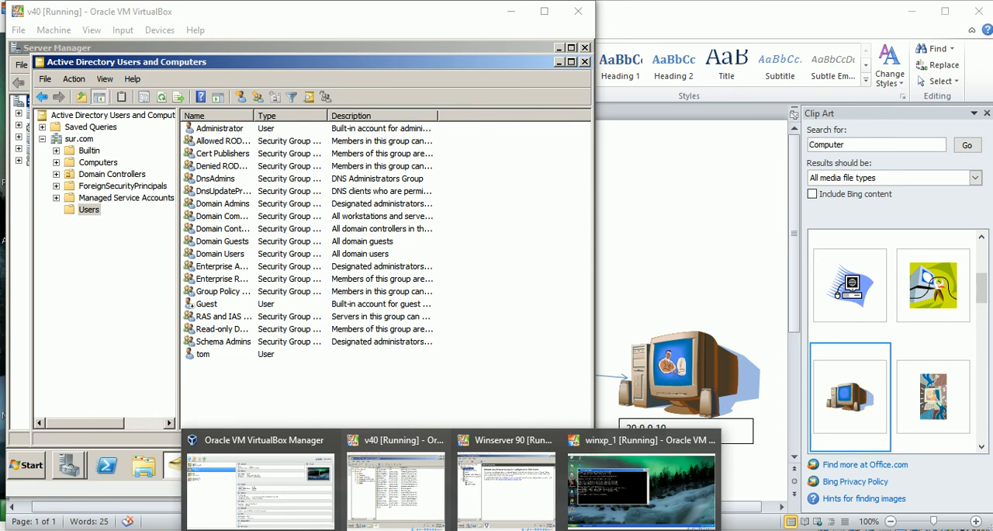
pyautogui.click(641, 481)
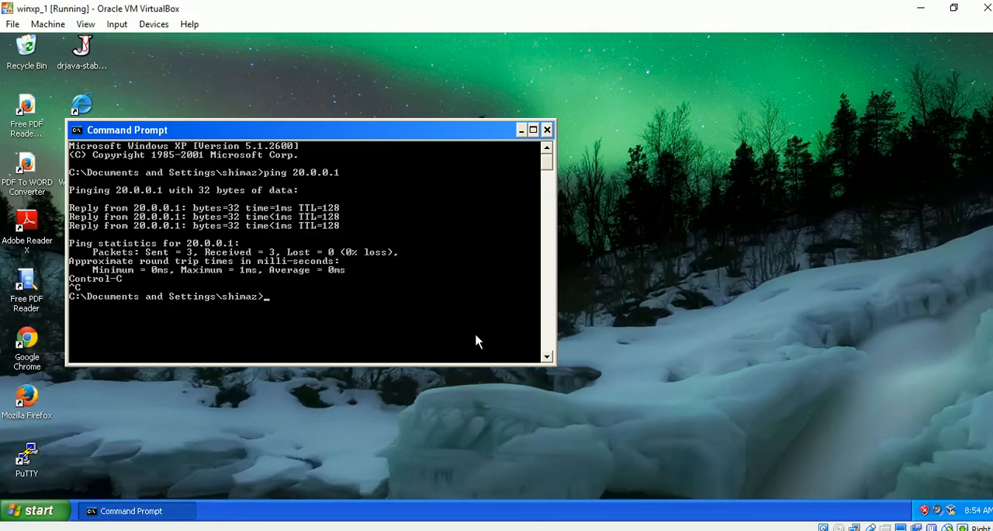
pyautogui.press('Up')
pyautogui.press('Return')
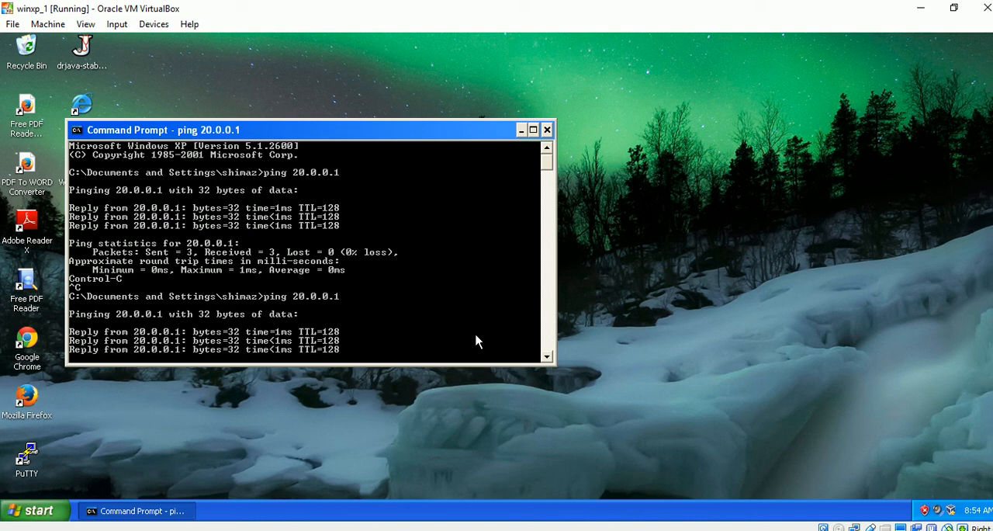
pyautogui.hotkey('ctrl', 'v')
pyautogui.click(548, 130)
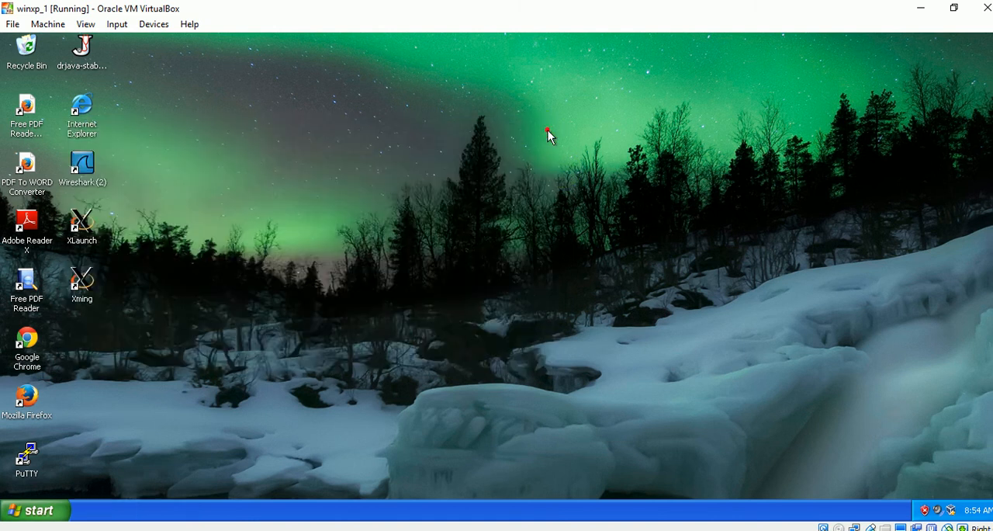
# Run ncpa.cpl to open Network Connections and start the New Connection Wizard, advancing to the network connection type choice.
pyautogui.click(47, 511)
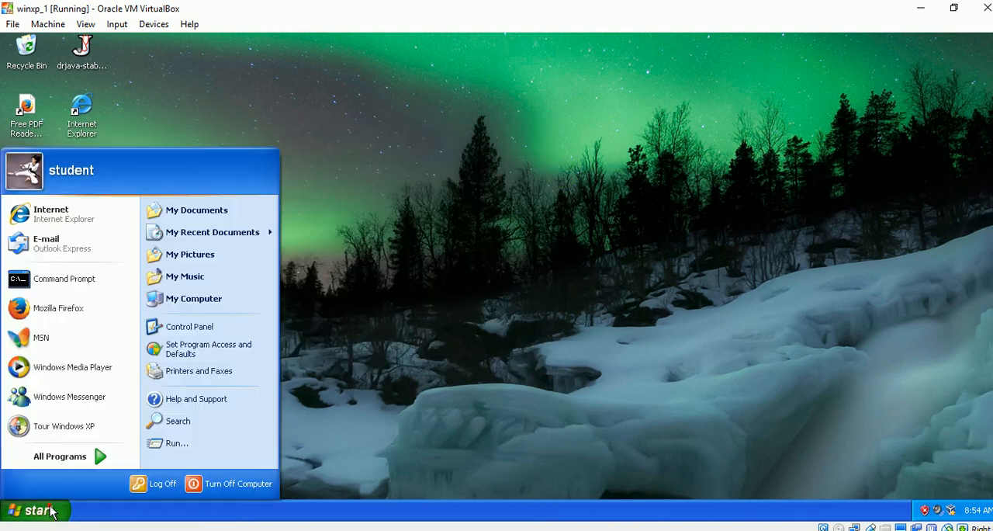
pyautogui.click(194, 442)
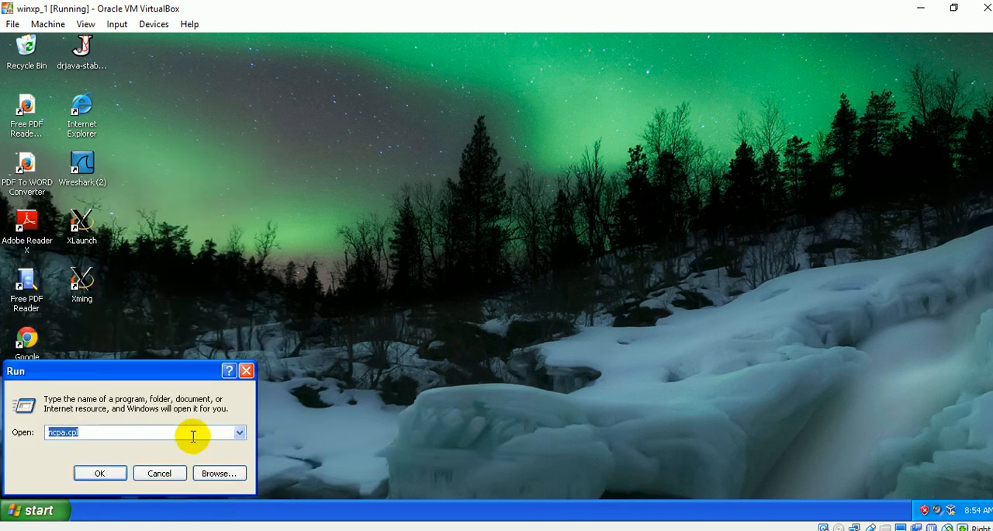
pyautogui.press('Return')
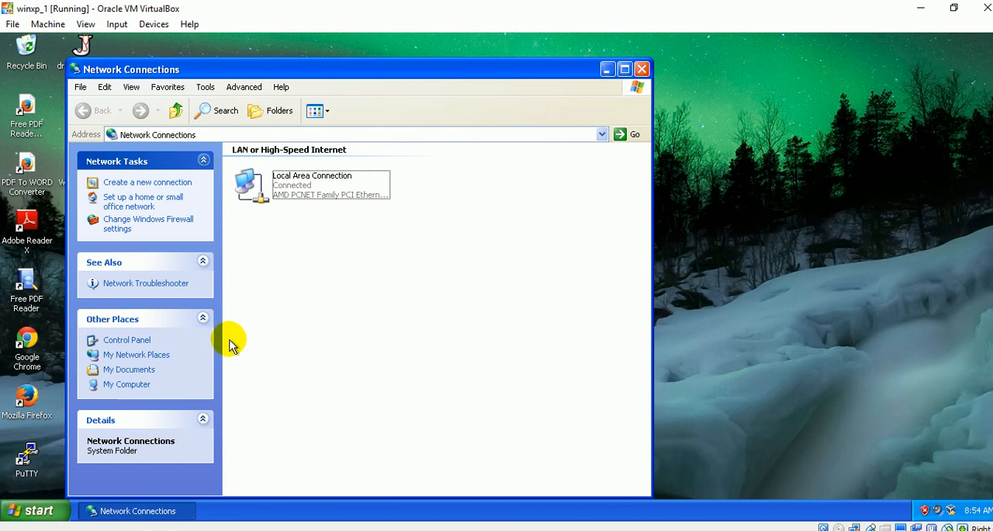
pyautogui.click(182, 184)
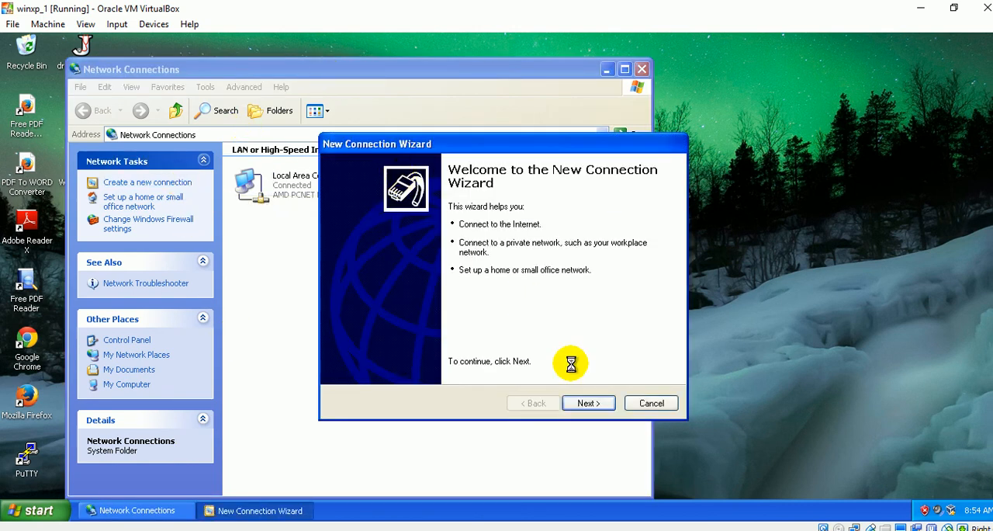
pyautogui.click(588, 403)
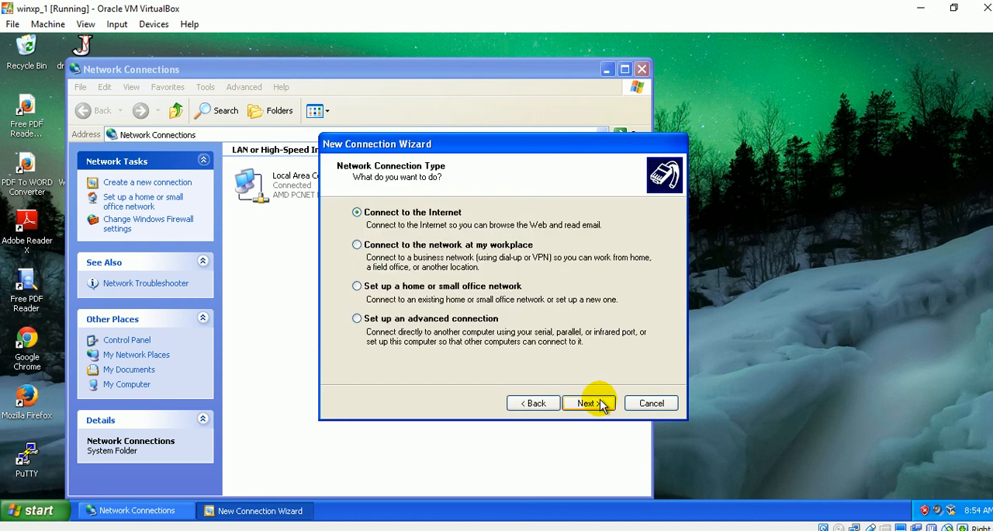
# Choose a Virtual Private Network connection to the workplace network and name the connection sur.com.
pyautogui.click(387, 248)
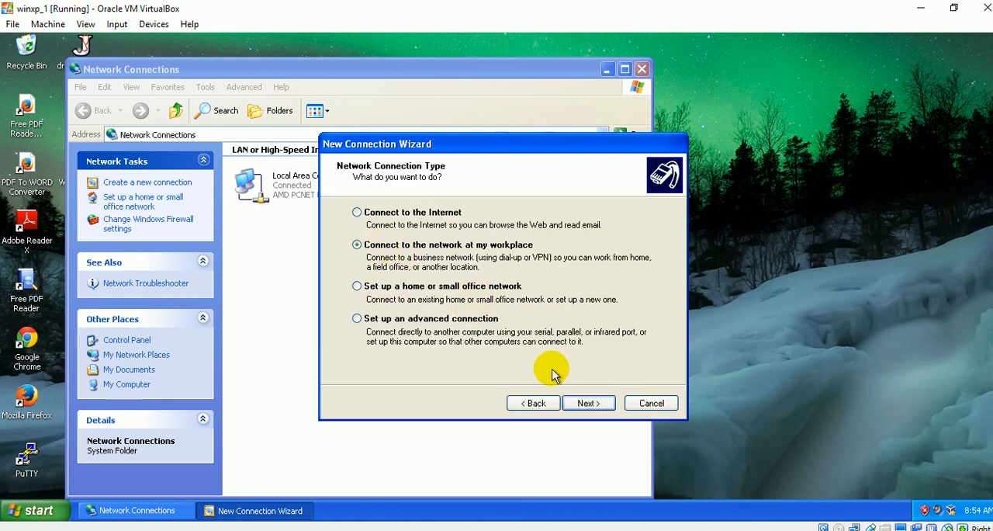
pyautogui.click(588, 402)
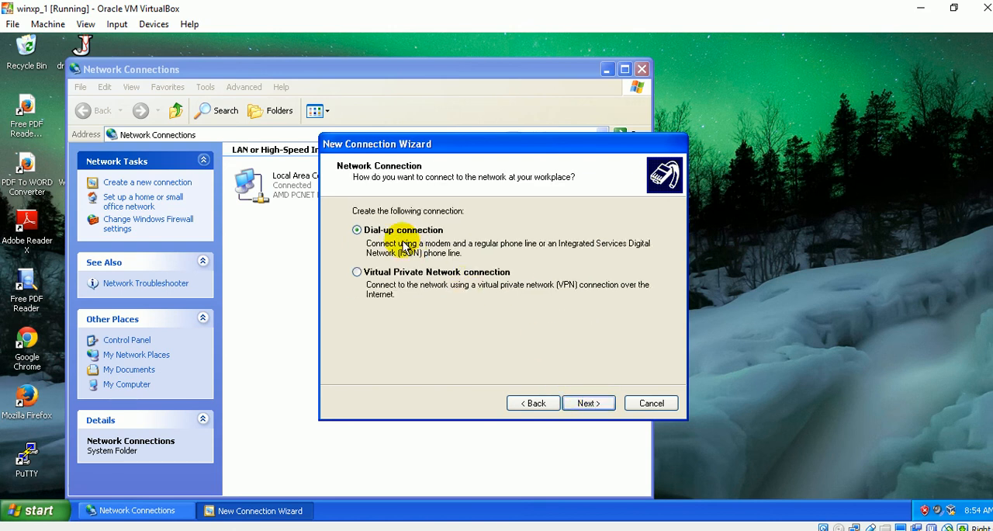
pyautogui.click(370, 274)
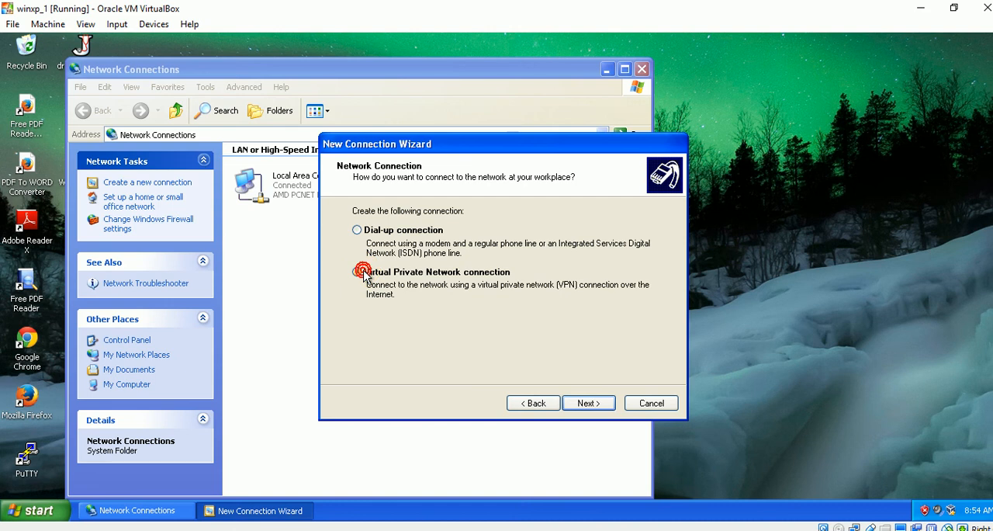
pyautogui.click(585, 400)
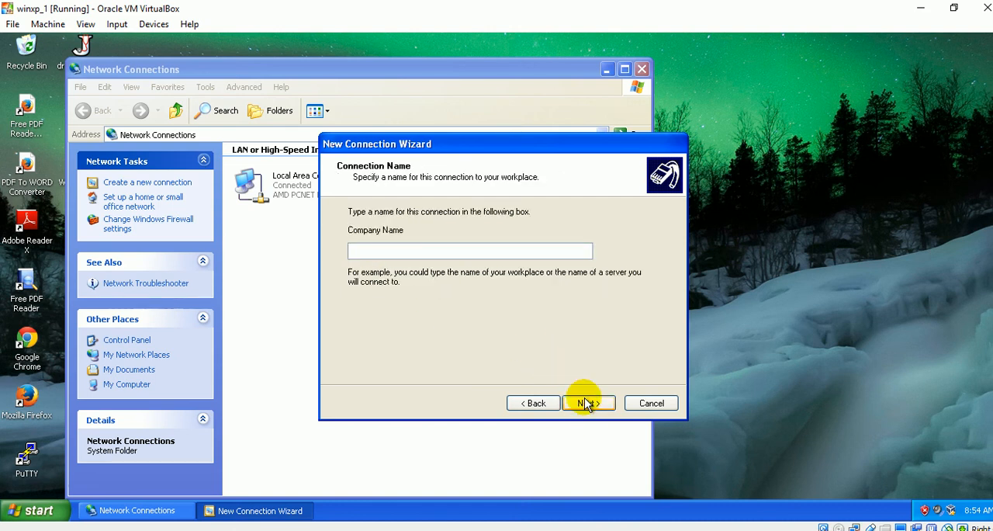
pyautogui.write('sur.co')
pyautogui.click(588, 401)
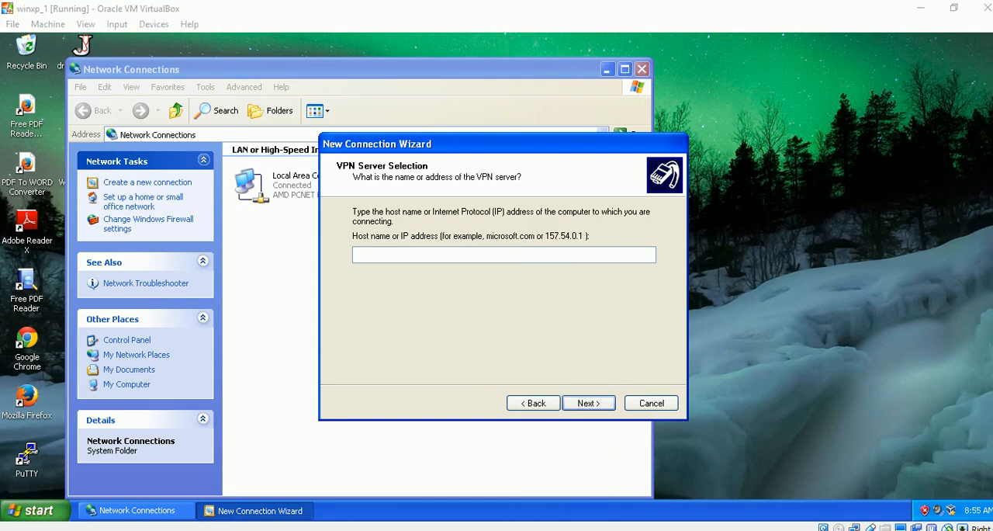
# Check the network diagram in Word, set the VPN server address to 20.0.0.1 in winxp_1, and finish the wizard.
pyautogui.click(341, 530)
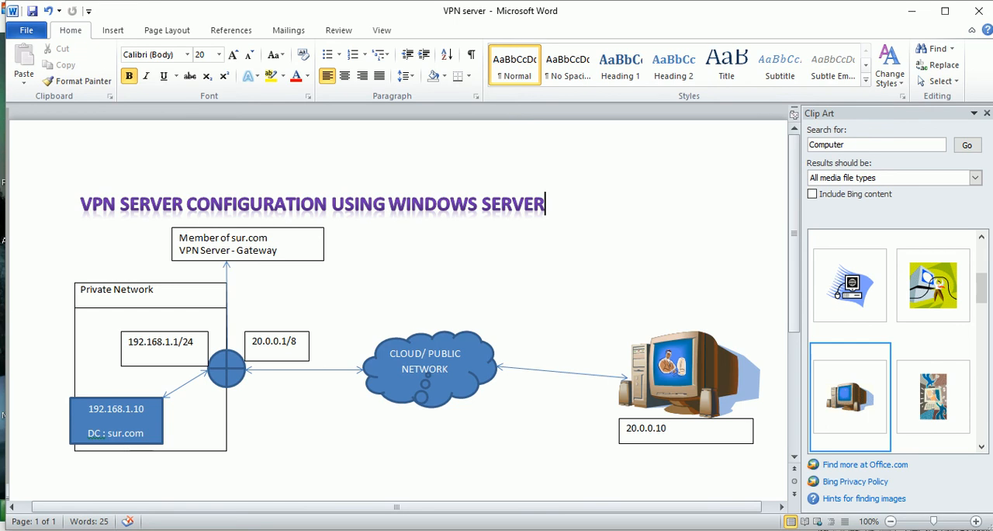
pyautogui.moveTo(453, 523)
pyautogui.click(622, 495)
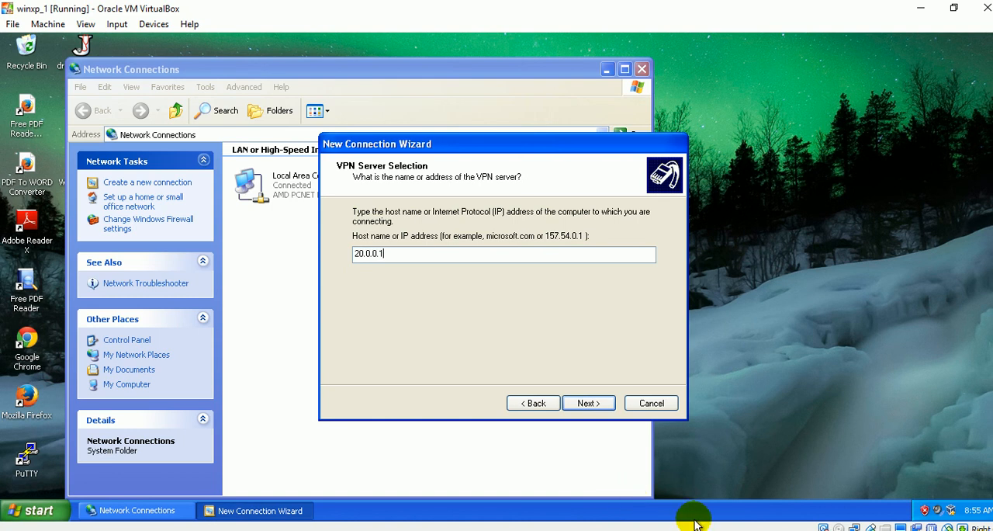
pyautogui.click(604, 409)
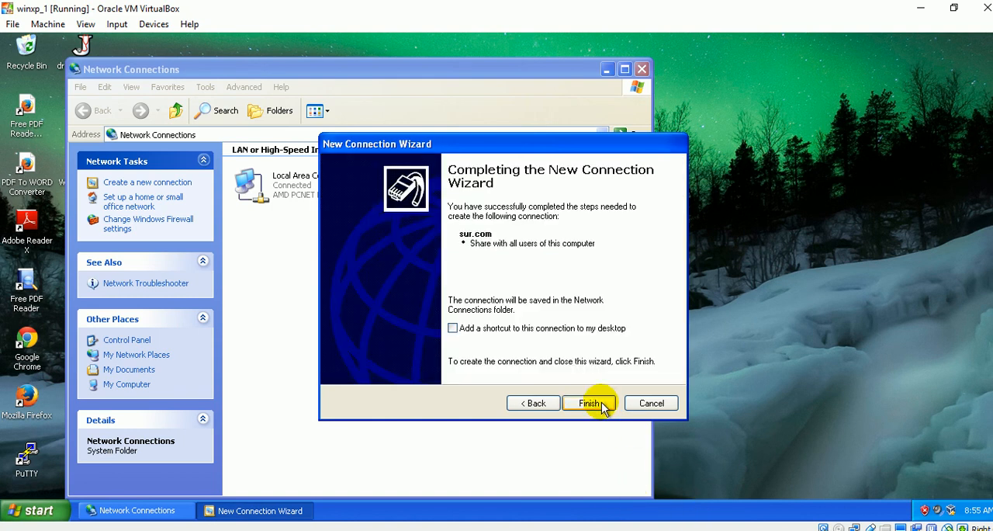
pyautogui.click(592, 404)
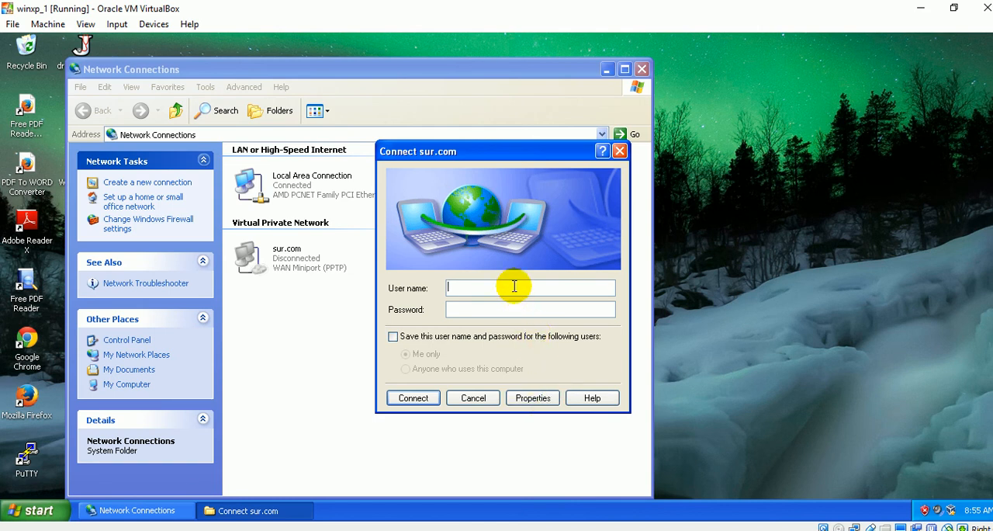
# Set the sur.com connection's VPN type to PPTP VPN and save its properties.
pyautogui.click(534, 397)
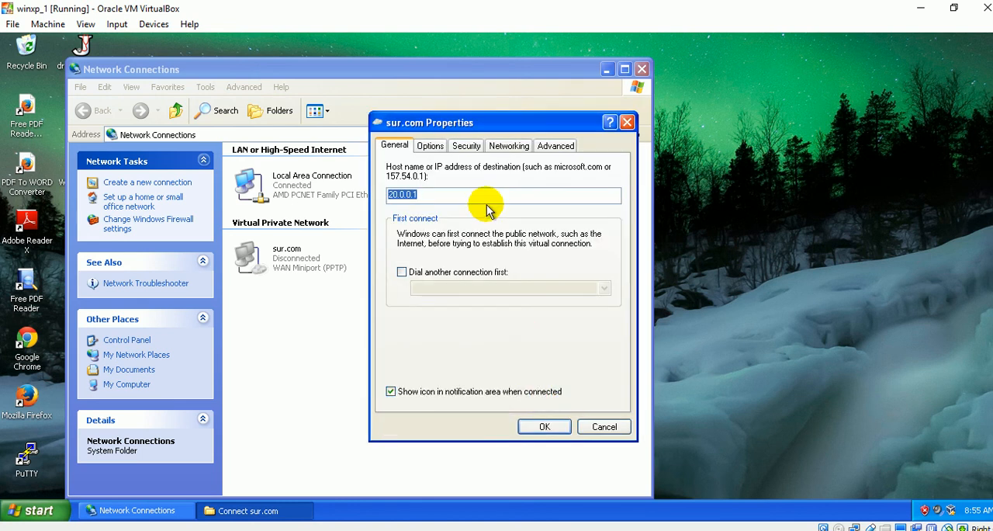
pyautogui.click(469, 146)
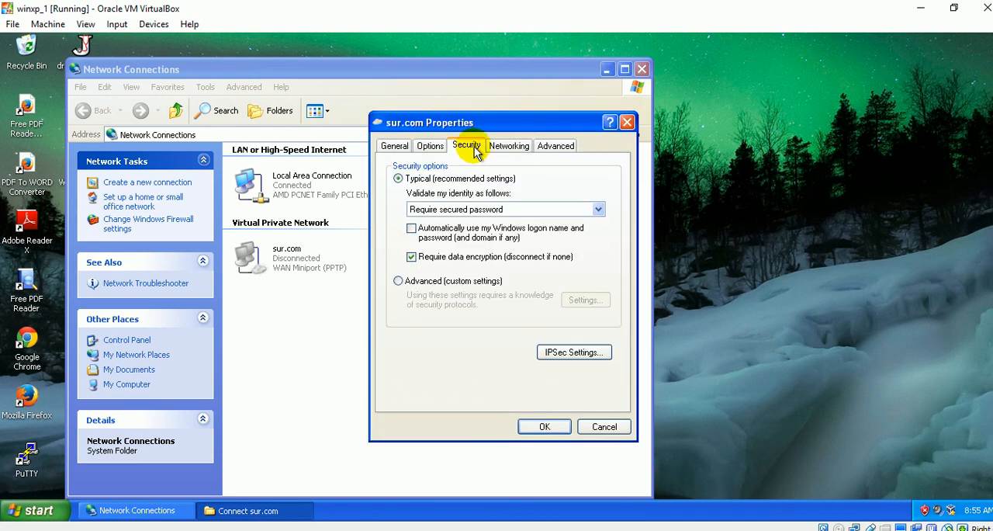
pyautogui.click(503, 148)
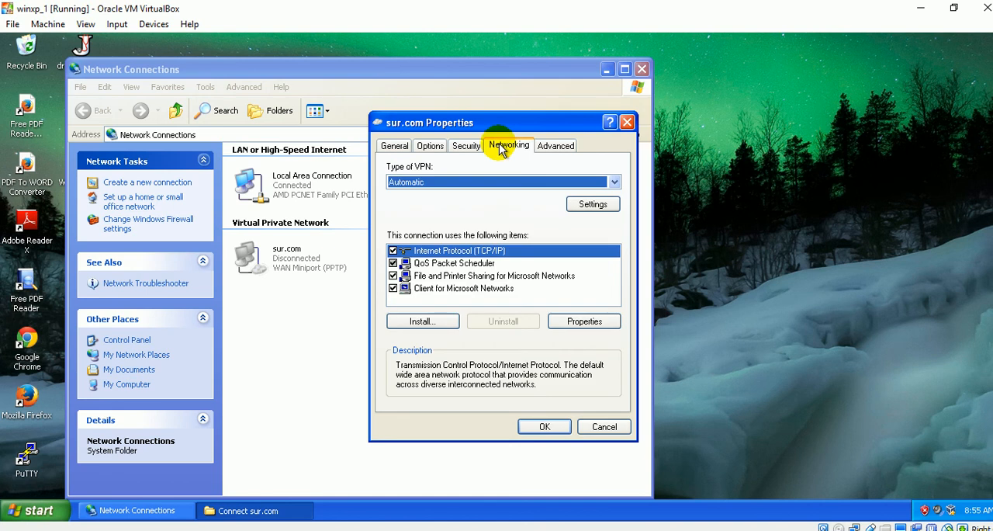
pyautogui.click(613, 182)
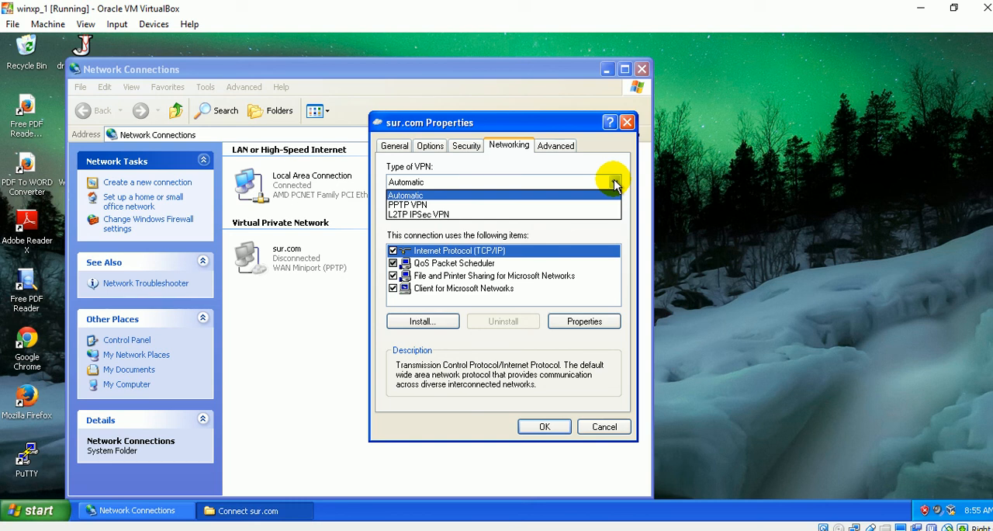
pyautogui.click(475, 205)
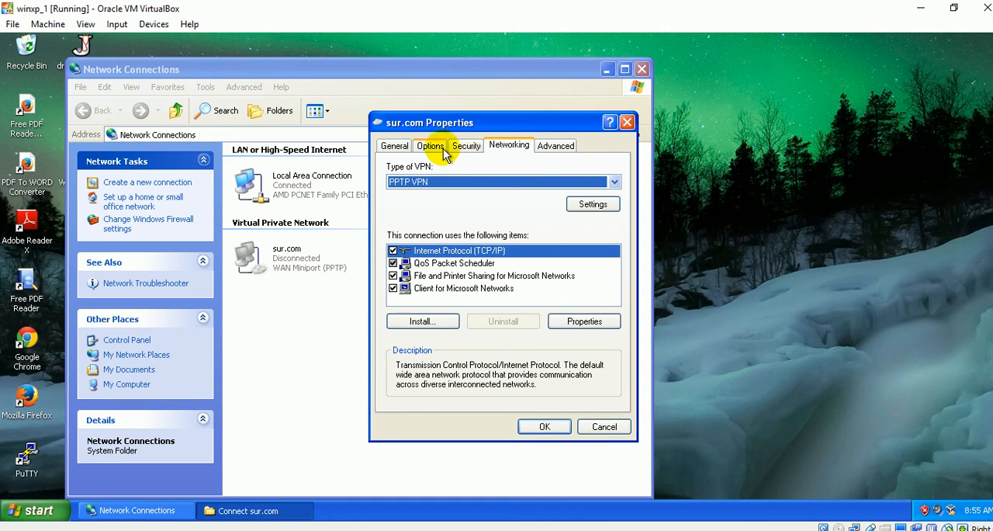
pyautogui.click(395, 146)
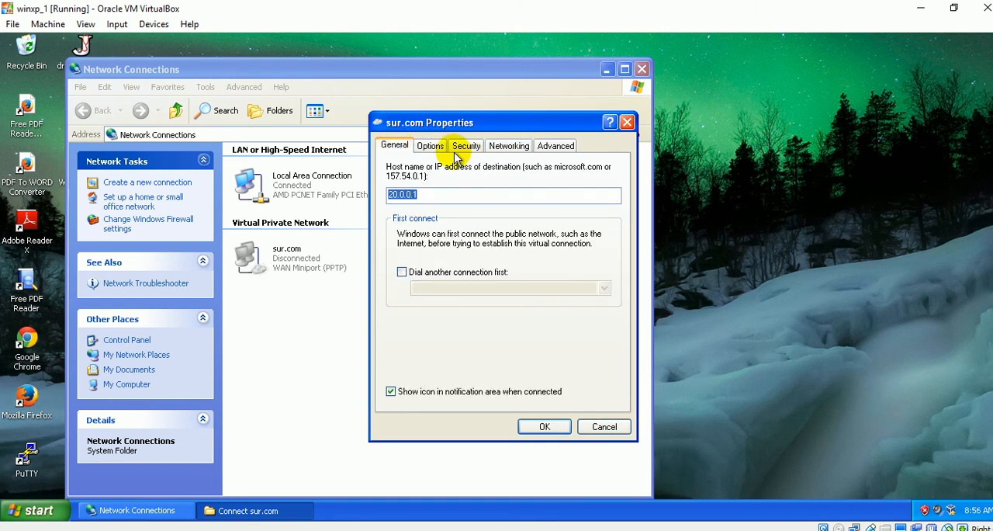
pyautogui.click(562, 425)
# Enter the domain user's name and account password, and connect to sur.com.
pyautogui.moveTo(475, 287); pyautogui.dragTo(431, 290)
pyautogui.write('to')
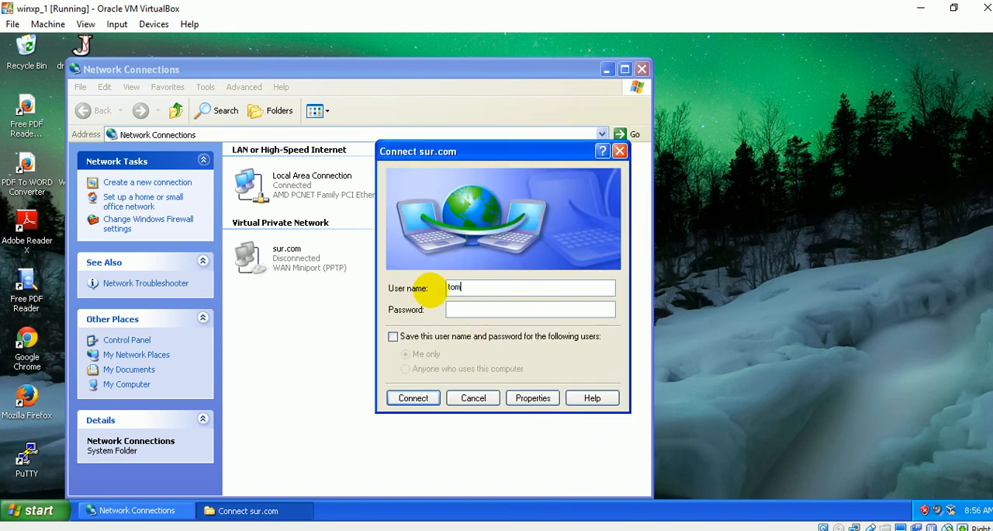
pyautogui.write('m')
pyautogui.click(468, 313)
pyautogui.write('••••')
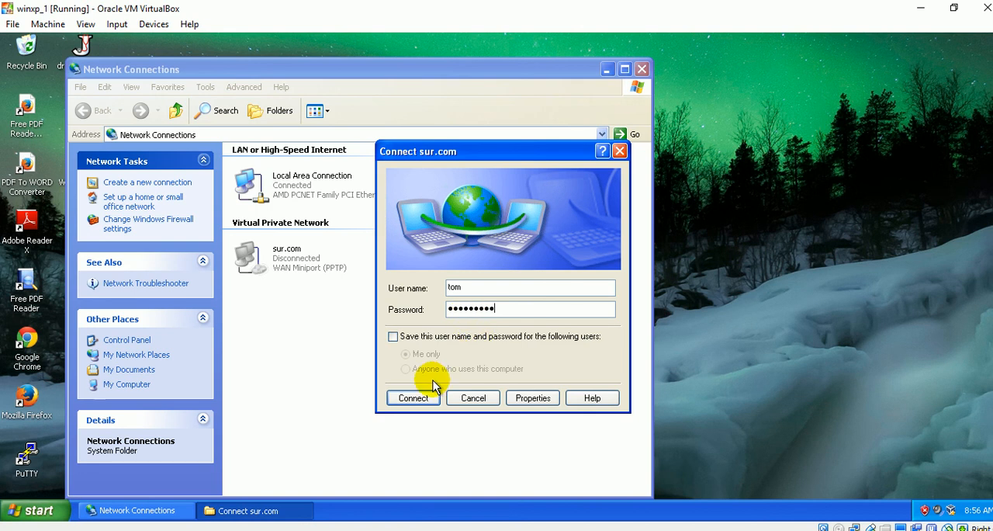
pyautogui.click(416, 398)
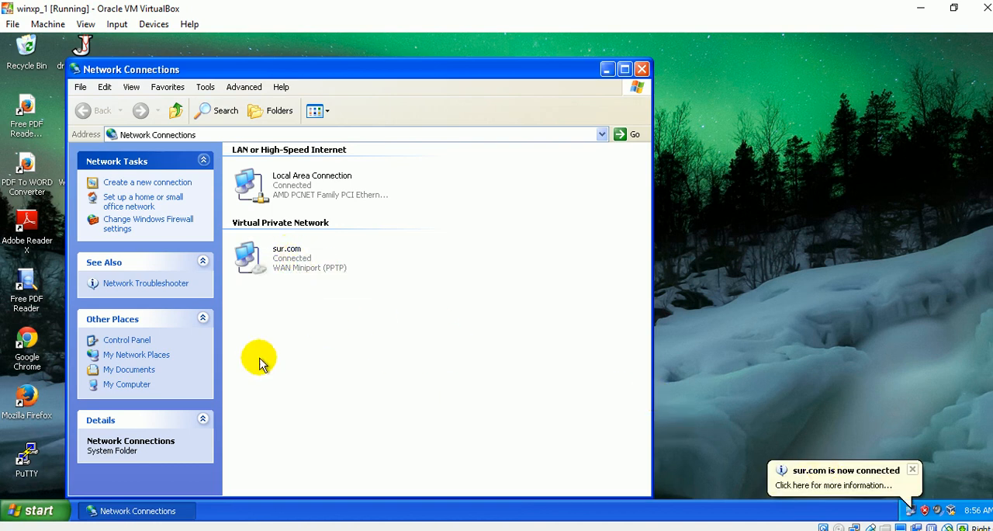
# Run ipconfig in a Command Prompt to check the VPN address, and close the Command Prompt and Network Connections windows.
pyautogui.click(34, 511)
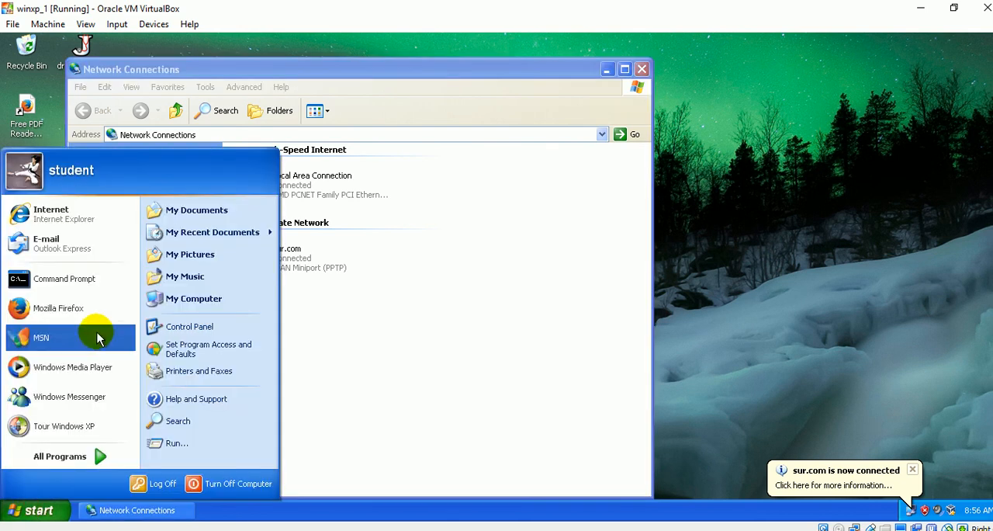
pyautogui.click(83, 280)
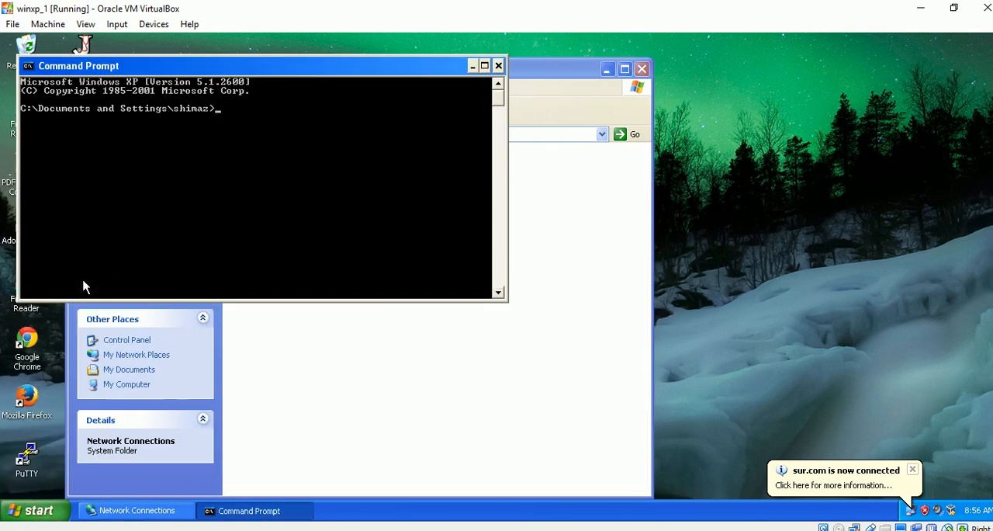
pyautogui.write('ipconfig')
pyautogui.press('Return')
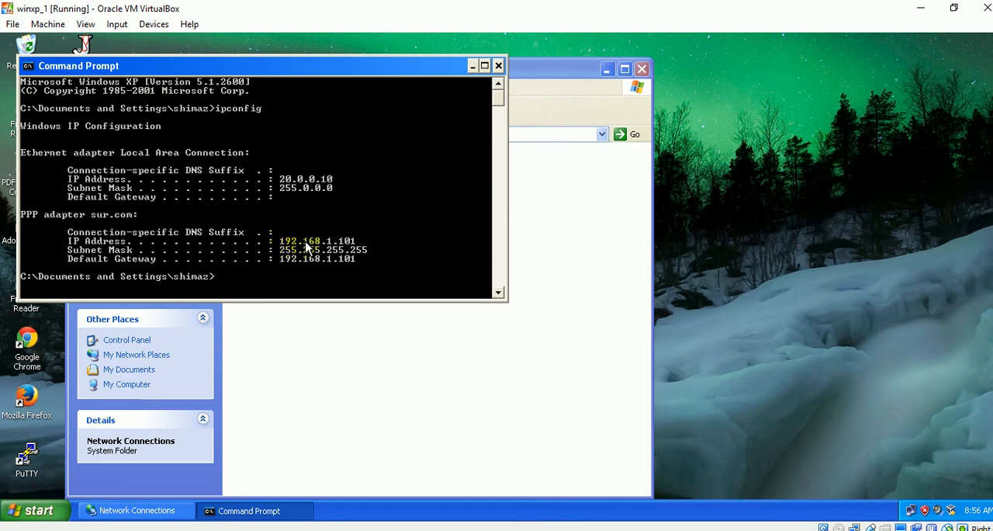
pyautogui.click(501, 66)
pyautogui.moveTo(531, 72); pyautogui.dragTo(783, 55)
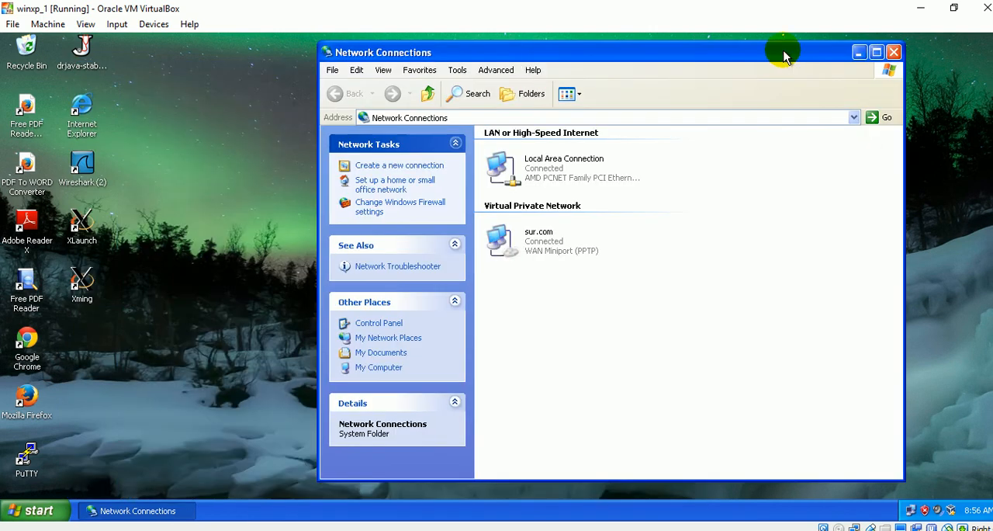
pyautogui.click(894, 54)
# Open Wireshark and start a live capture on the AMD PCNET Family Ethernet Adapter interface.
pyautogui.doubleClick(82, 165)
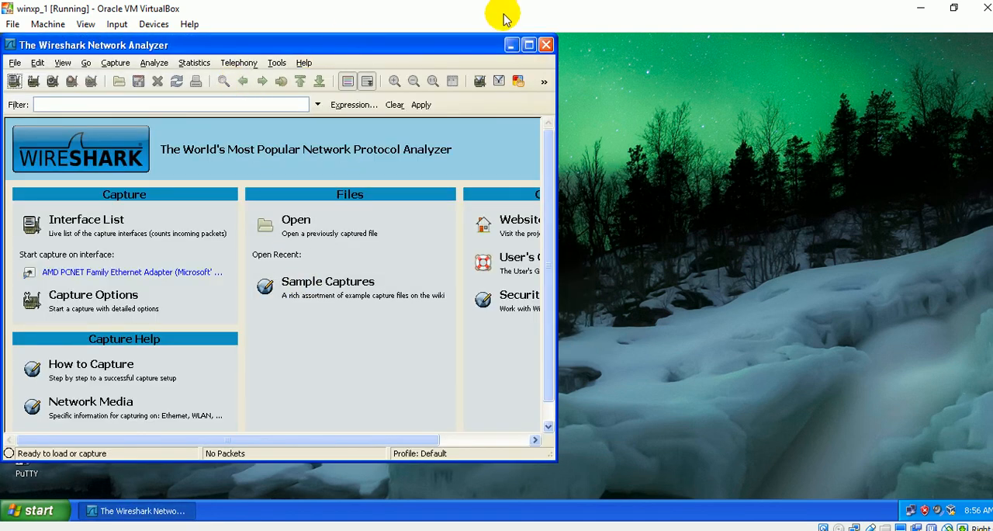
pyautogui.click(113, 60)
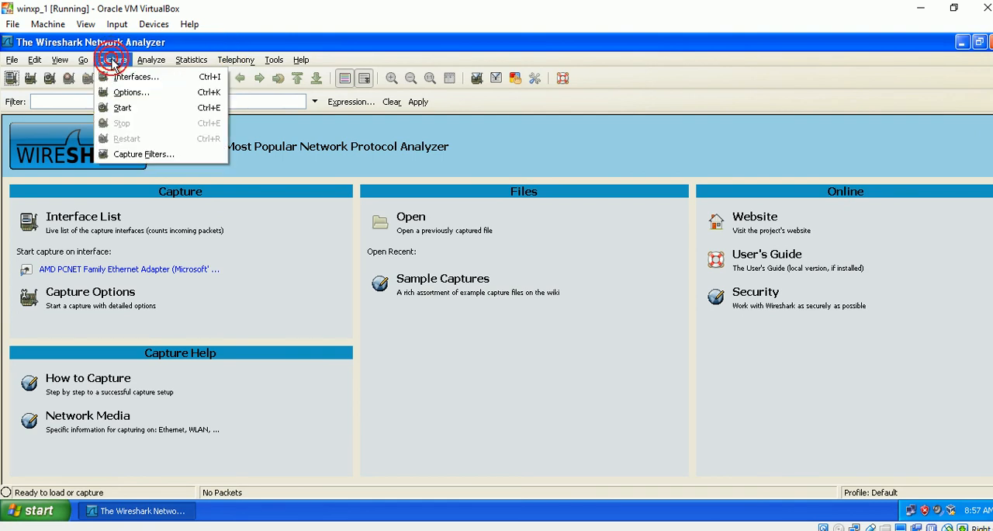
pyautogui.click(136, 111)
pyautogui.click(217, 230)
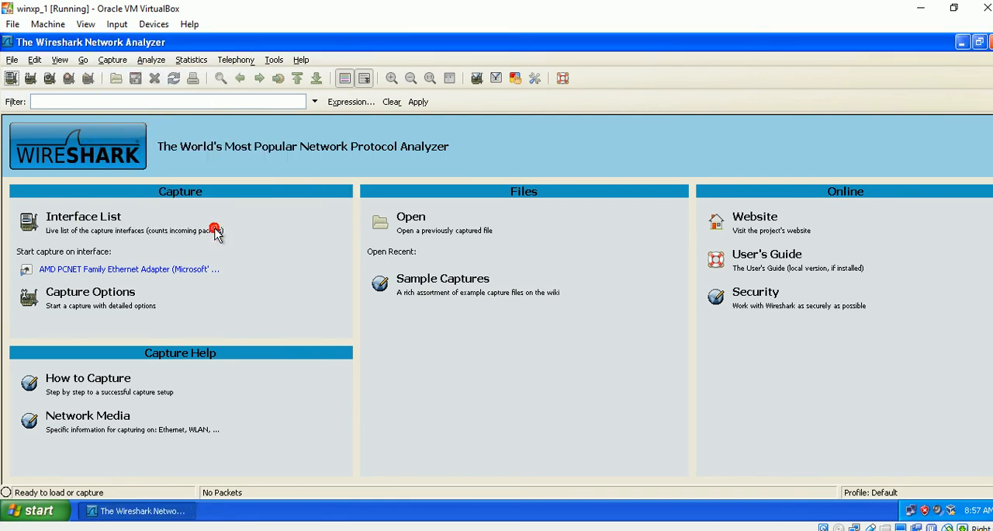
pyautogui.click(113, 59)
pyautogui.click(128, 76)
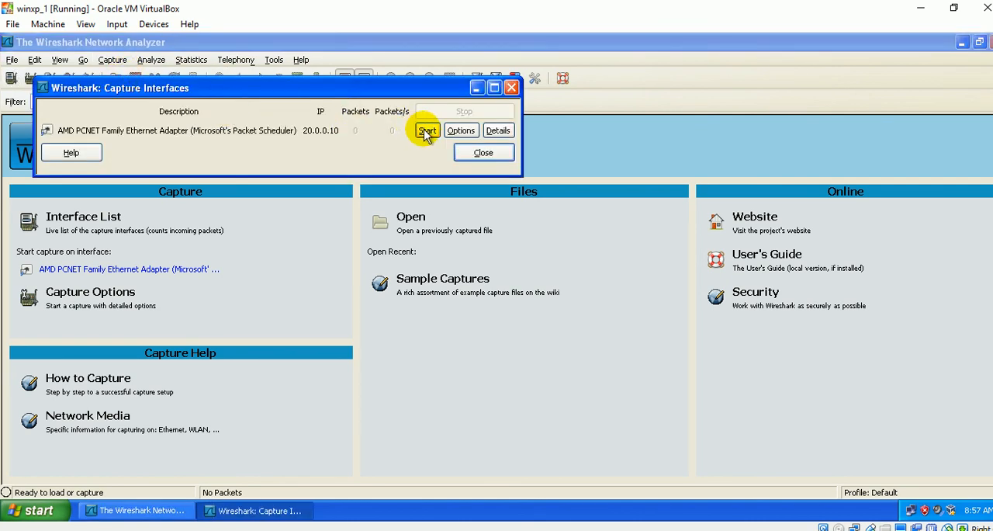
pyautogui.click(426, 131)
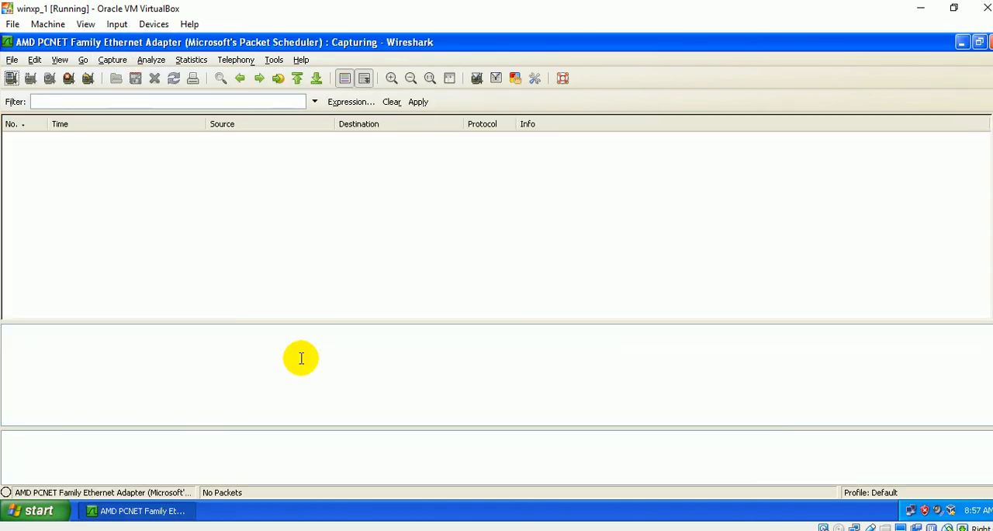
# Ping the domain controller at 192.168.1.10 from a Command Prompt while the capture runs, checking its address in the Word diagram.
pyautogui.click(35, 511)
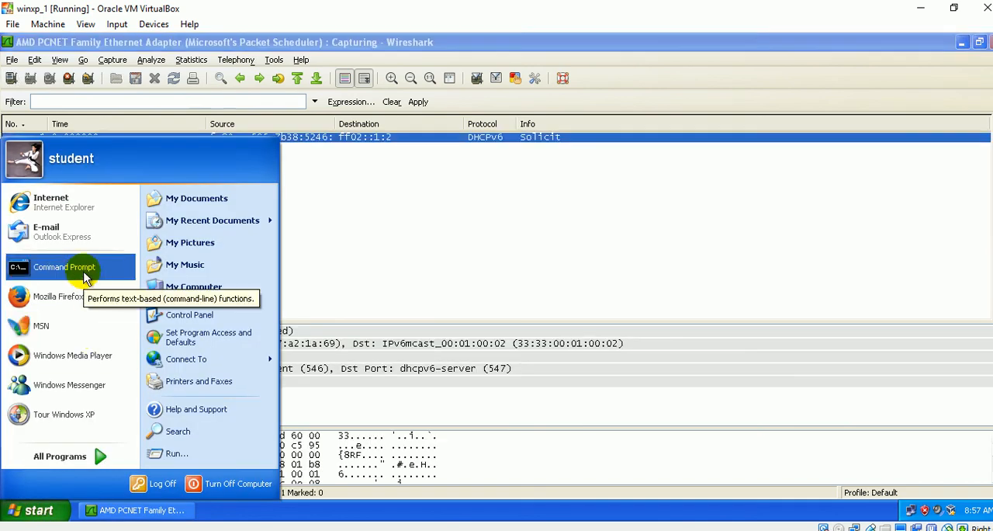
pyautogui.click(73, 268)
pyautogui.write('pi')
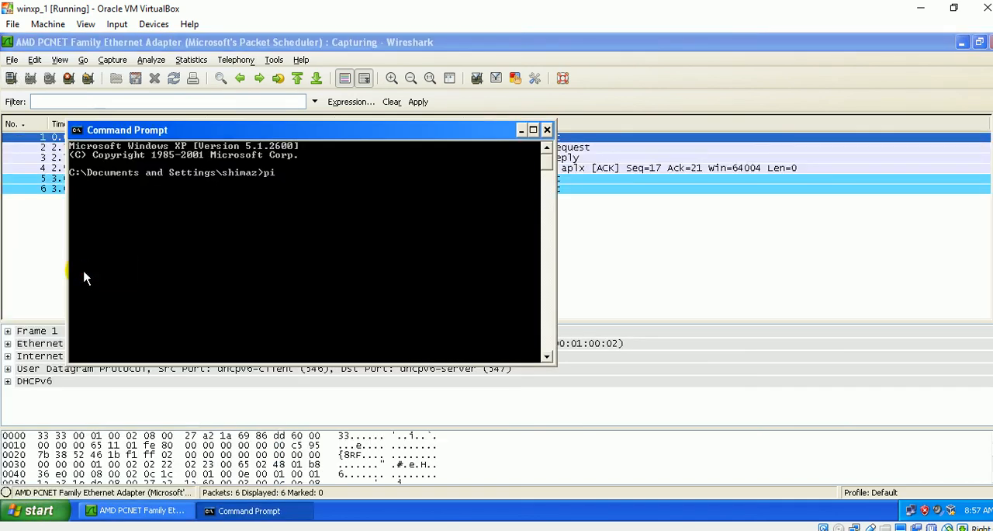
pyautogui.write('ng 192.168.1.10')
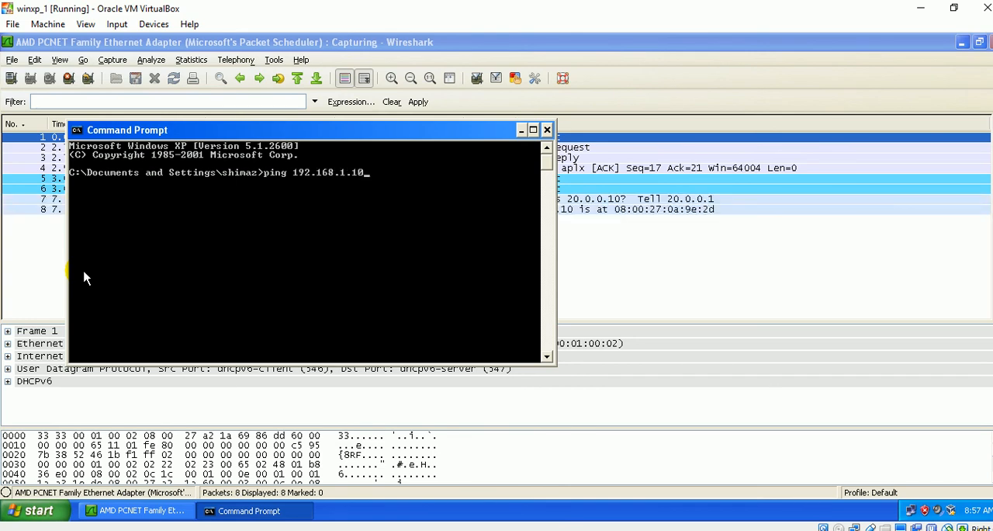
pyautogui.click(296, 530)
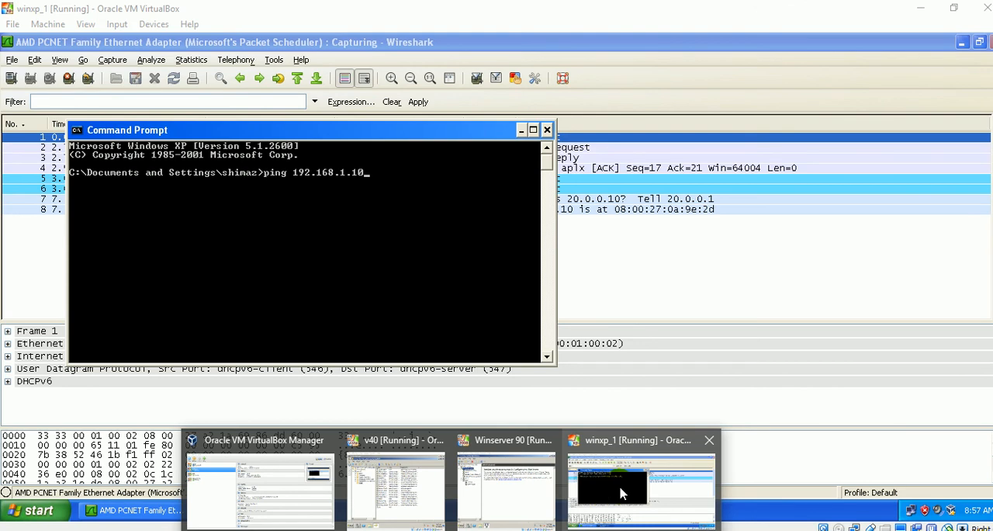
pyautogui.click(621, 490)
pyautogui.press('Return')
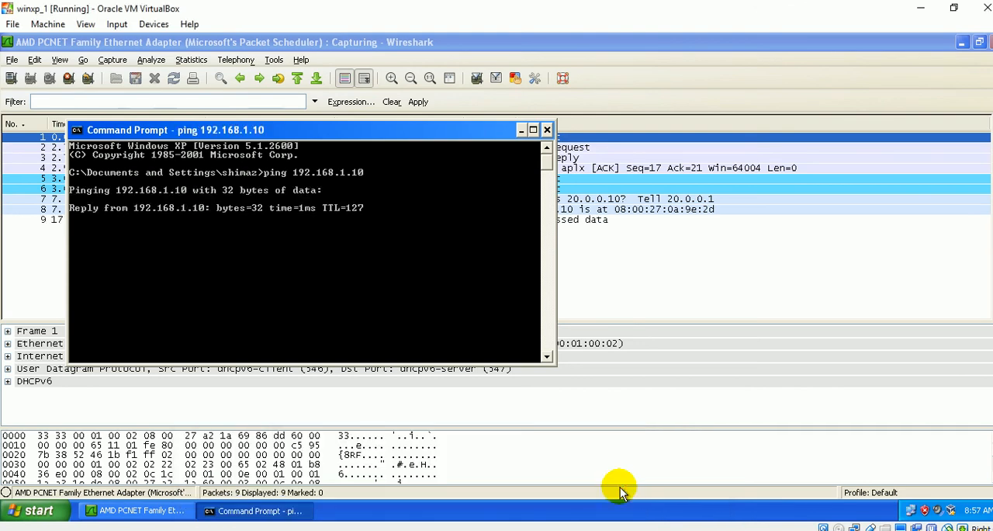
# Examine the captured GRE and PPP compressed packets in Wireshark, opening packet 15 in its own window and closing it.
pyautogui.click(798, 289)
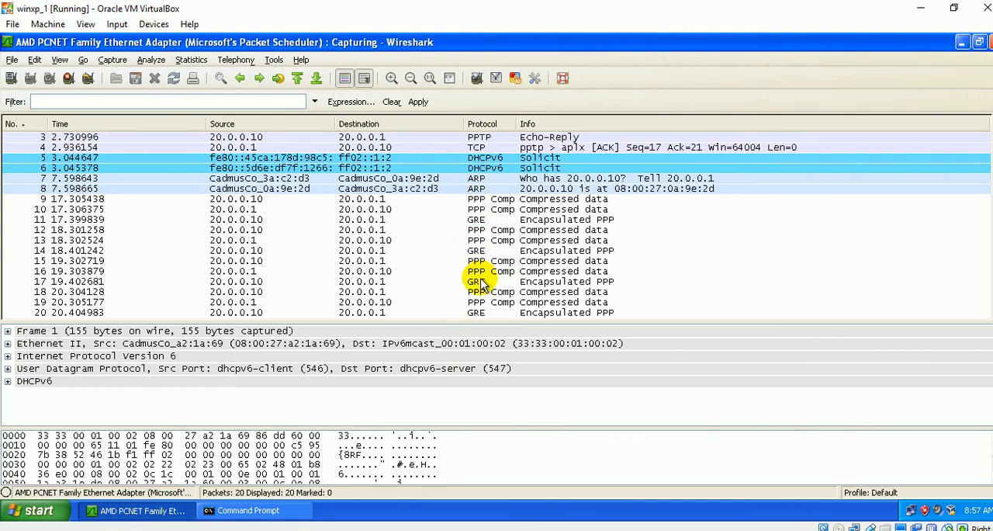
pyautogui.click(473, 283)
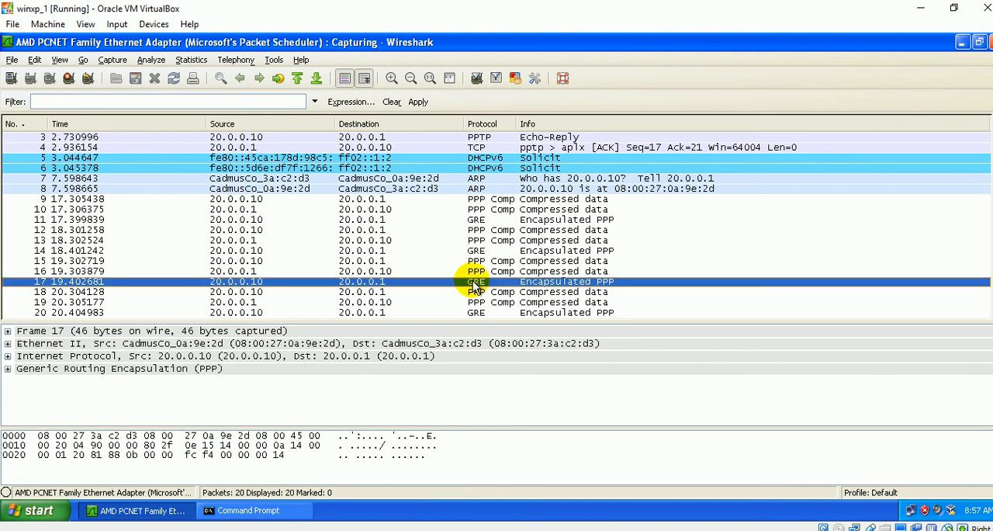
pyautogui.doubleClick(472, 261)
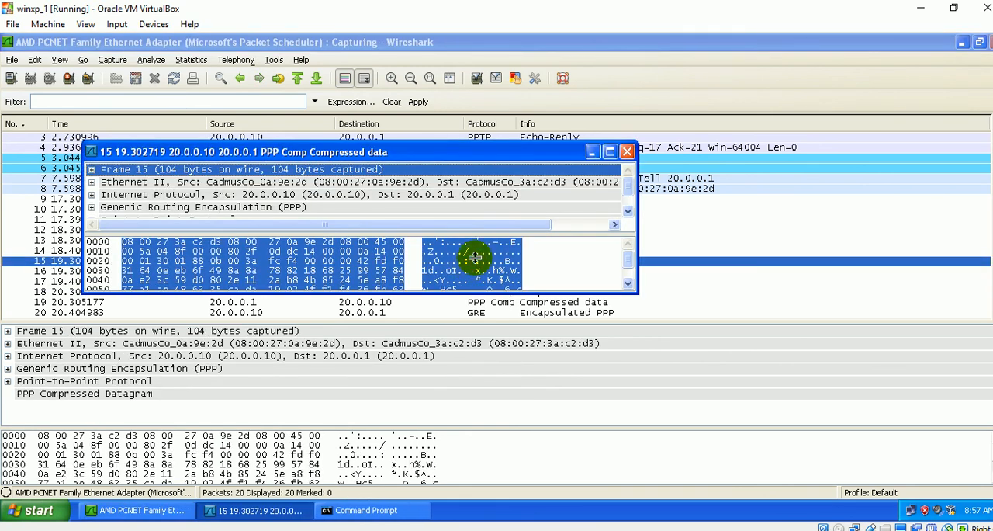
pyautogui.click(627, 151)
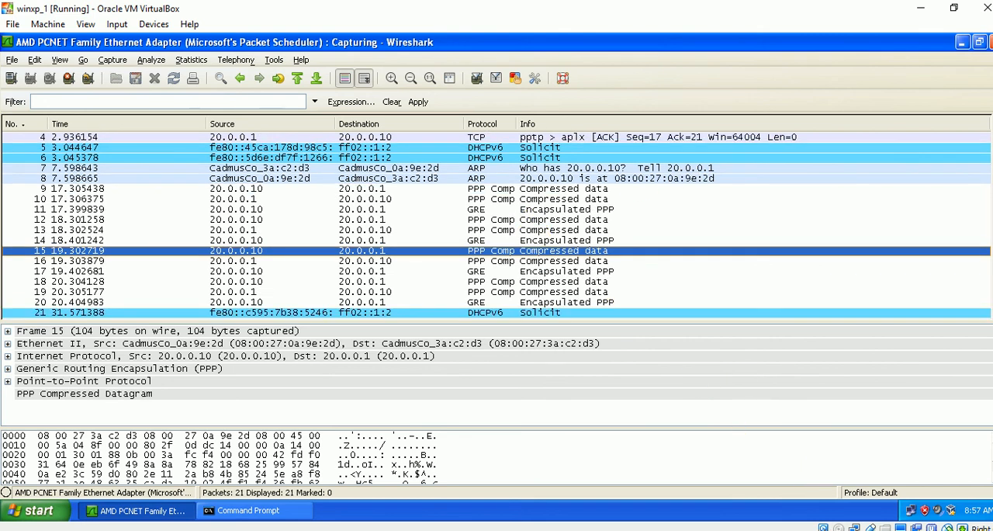
pyautogui.click(871, 530)
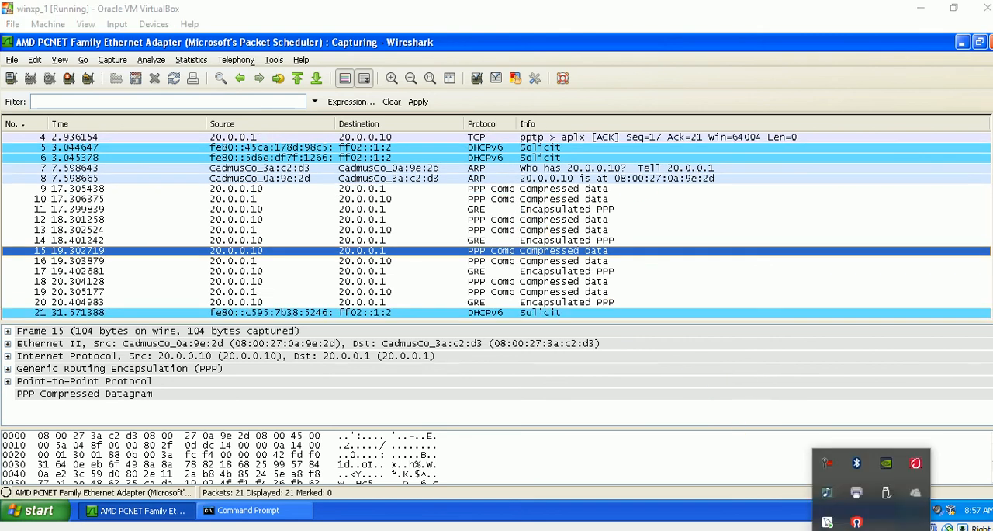
pyautogui.click(750, 456)
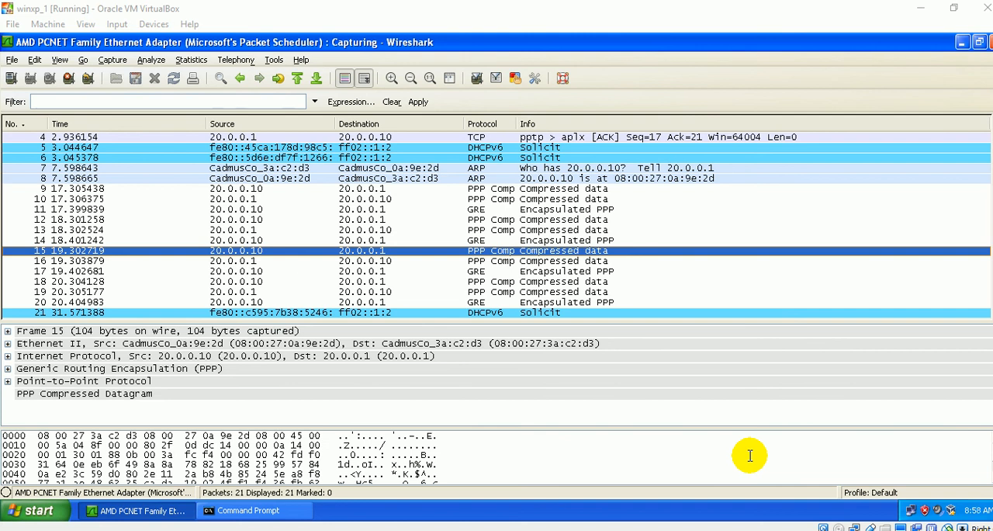
pyautogui.click(838, 528)
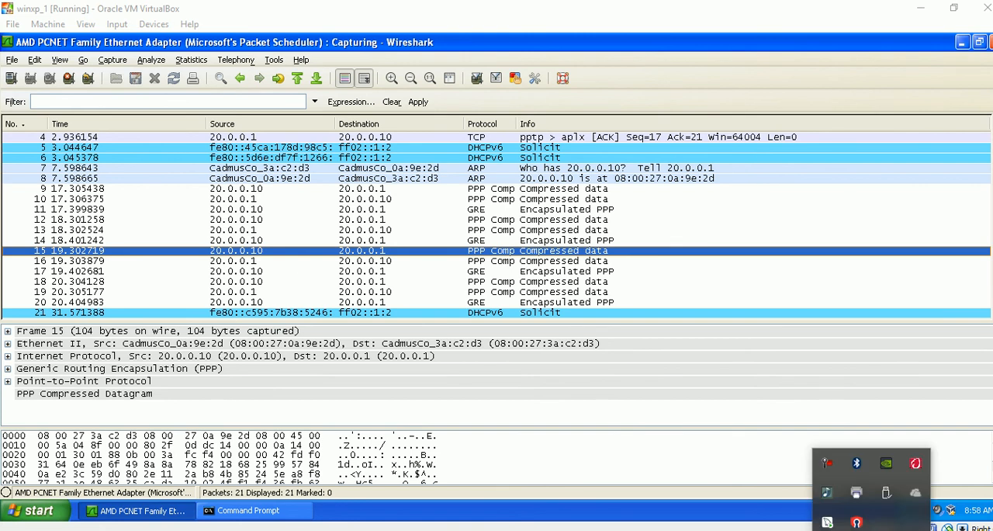